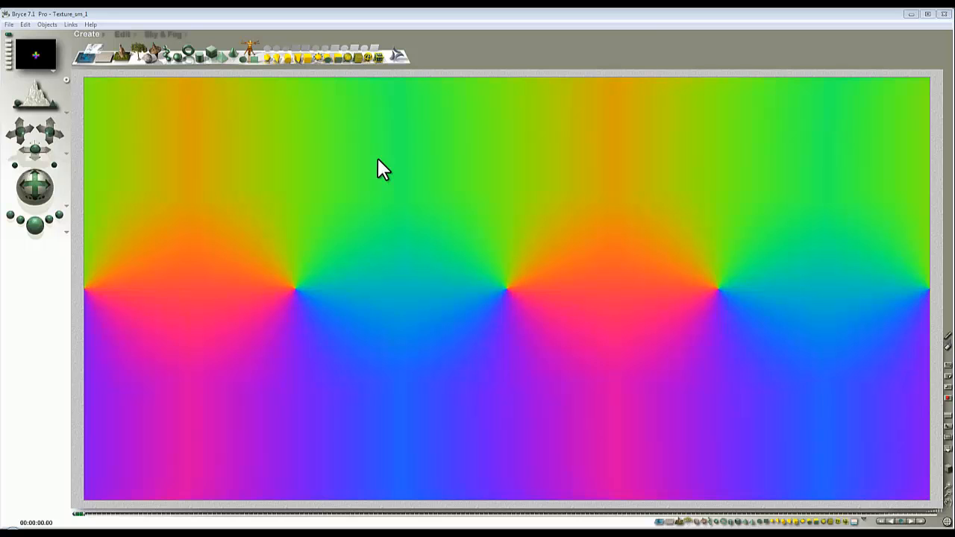
# Step: Switch from the rendered image to the wireframe of the unfolded cube
pyautogui.click(358, 76)
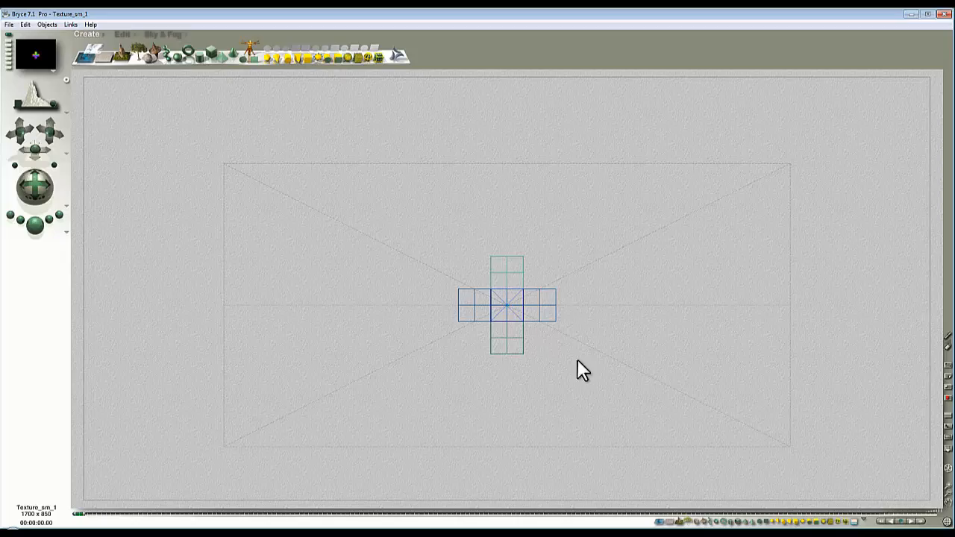
pyautogui.click(861, 520)
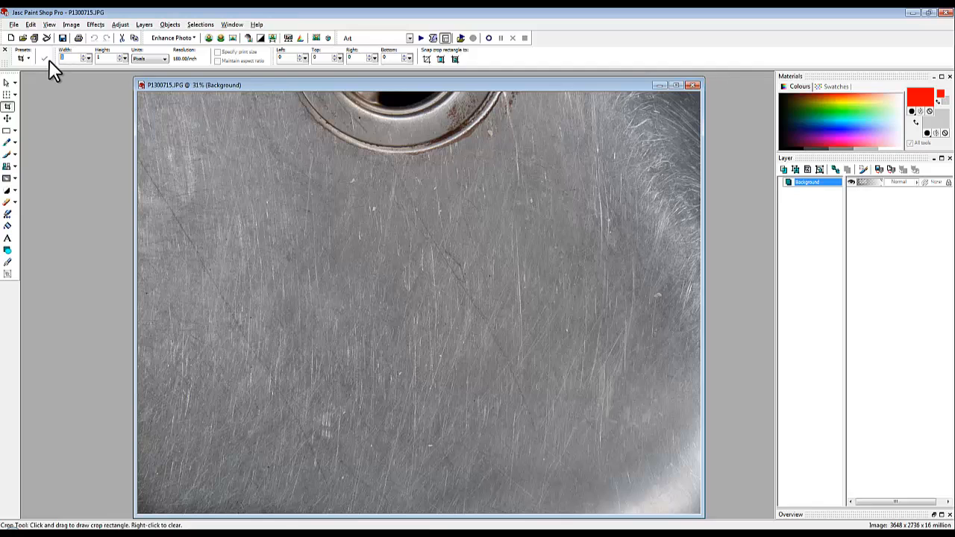
# Step: Crop the photo P1300715.JPG to a 1000 × 1000 pixel area of scratched metal below the drain
pyautogui.press('Tab')
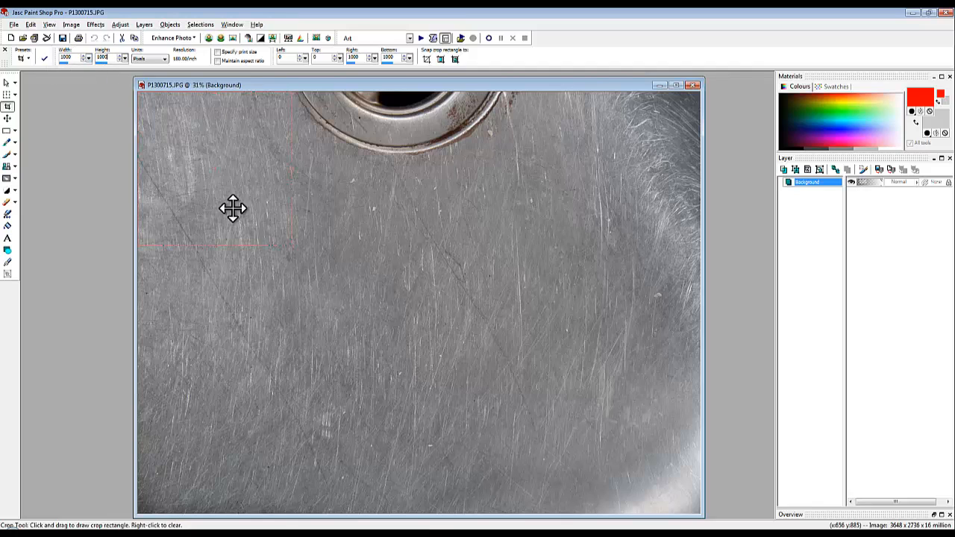
pyautogui.moveTo(224, 188); pyautogui.dragTo(360, 332)
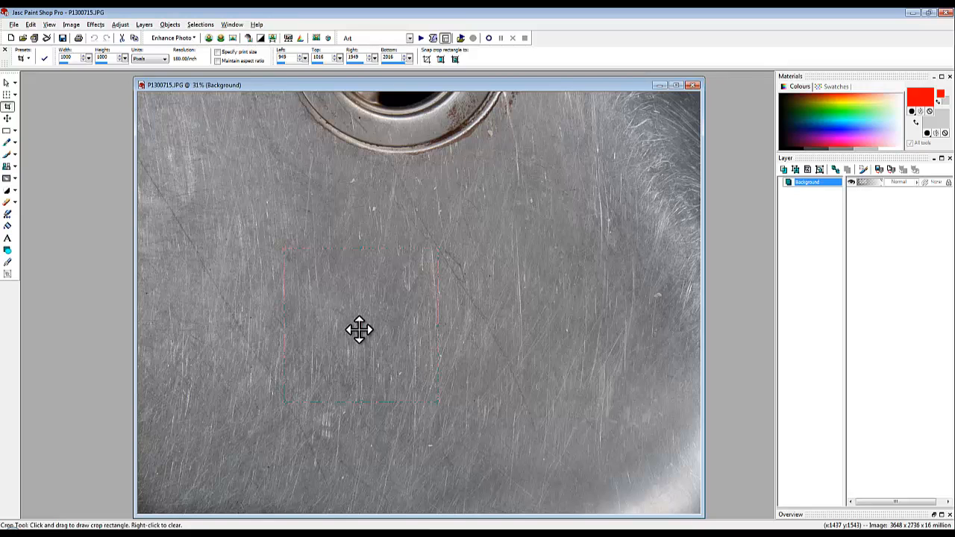
pyautogui.moveTo(365, 326); pyautogui.dragTo(372, 331)
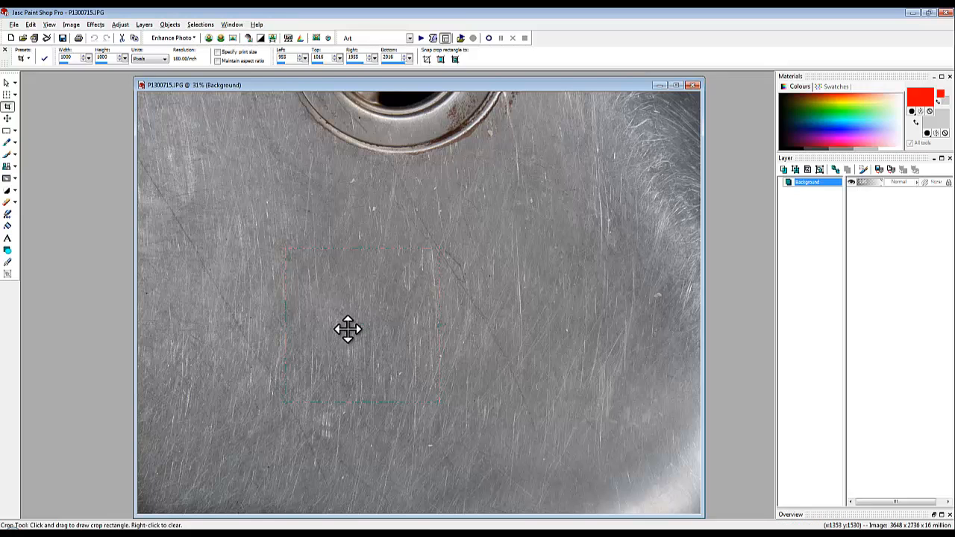
pyautogui.moveTo(348, 328); pyautogui.dragTo(365, 352)
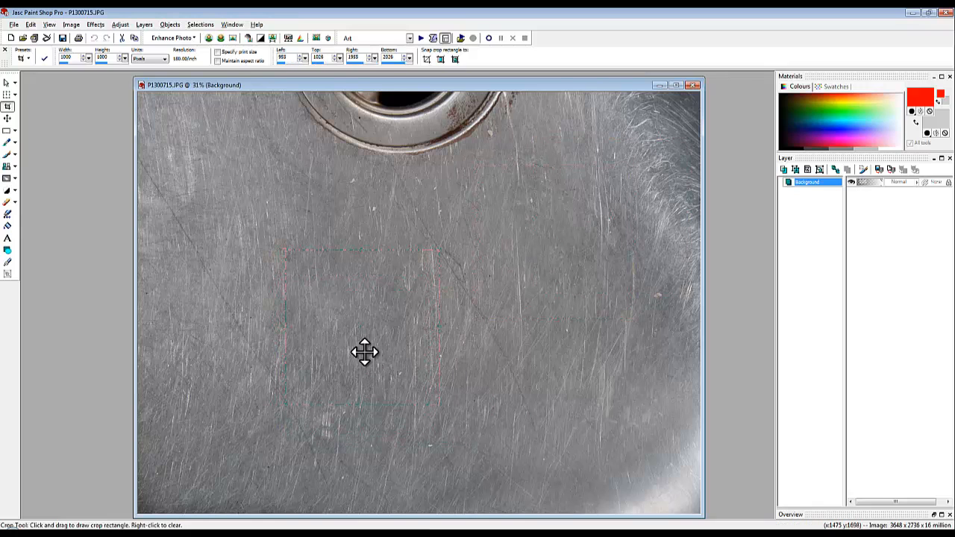
pyautogui.doubleClick(366, 353)
pyautogui.moveTo(235, 85); pyautogui.dragTo(454, 199)
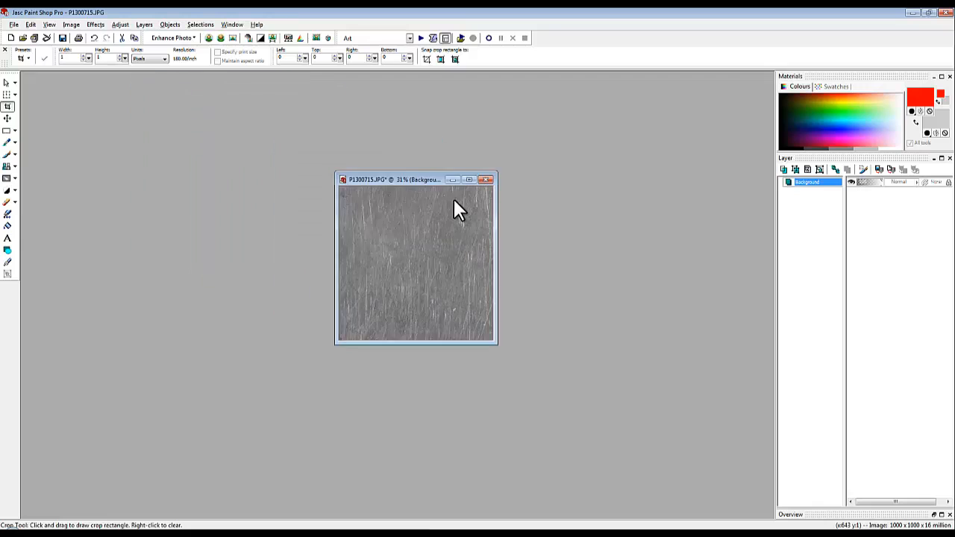
# Step: Save a copy of the cropped image as a JPEG named cubeface in the +grab this folder
pyautogui.click(14, 25)
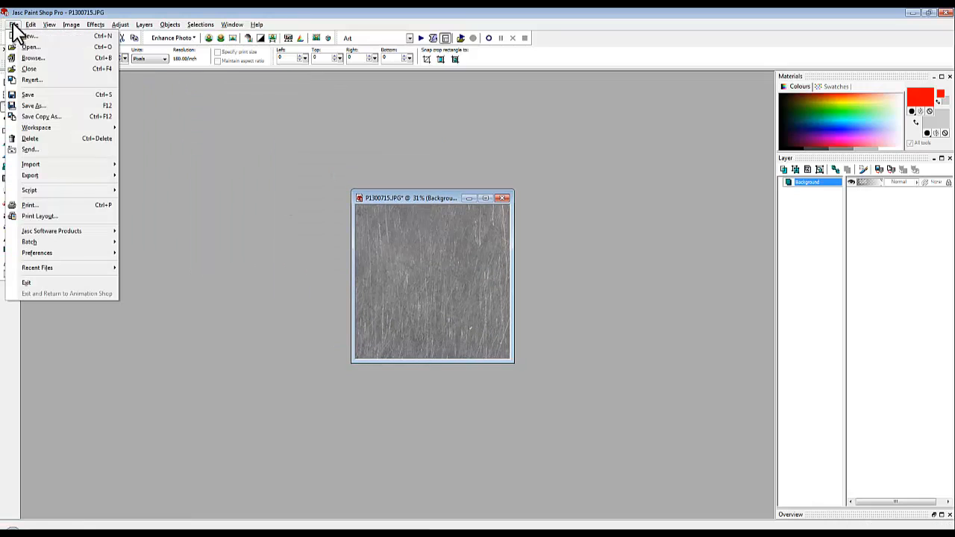
pyautogui.click(52, 116)
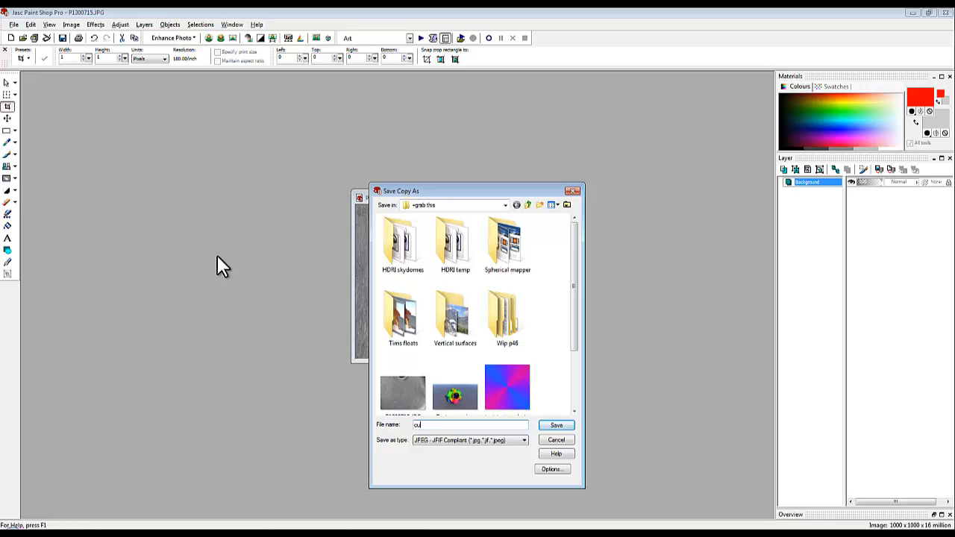
pyautogui.write('cubeface')
pyautogui.press('Return')
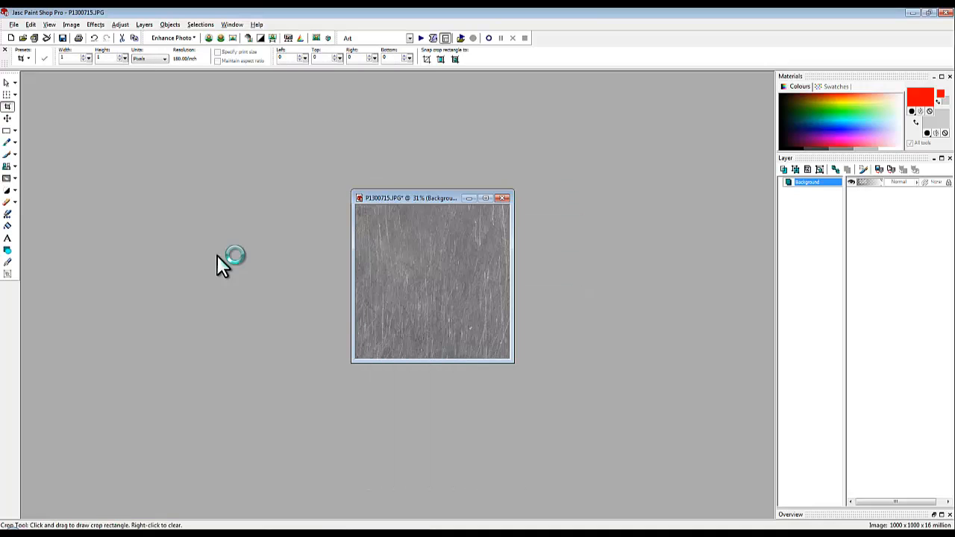
# Step: Enlarge the cropped image to 60% and open the Kaleidoscope reflection effect for it
pyautogui.moveTo(449, 198); pyautogui.dragTo(342, 179)
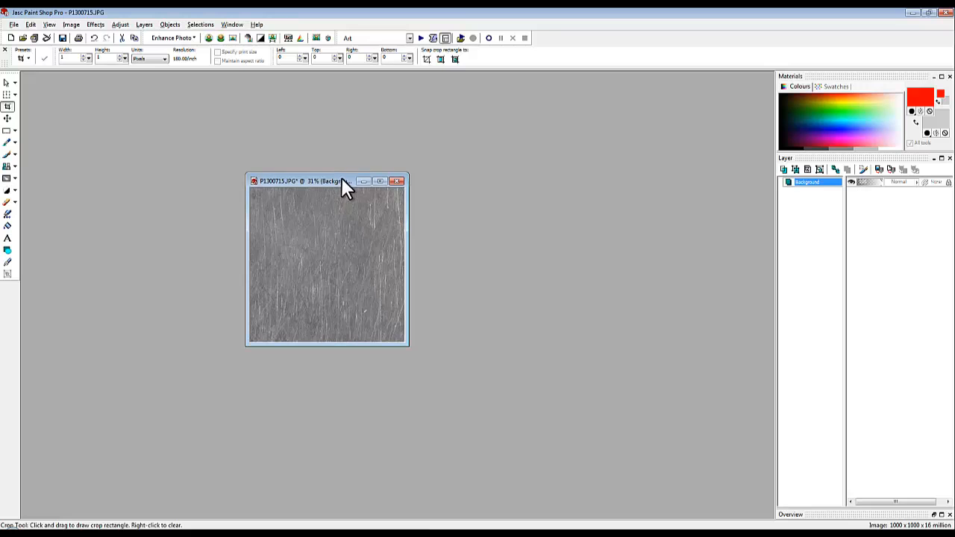
pyautogui.scroll(1, 343, 181)
pyautogui.scroll(2, 367, 177)
pyautogui.scroll(-2, 354, 128)
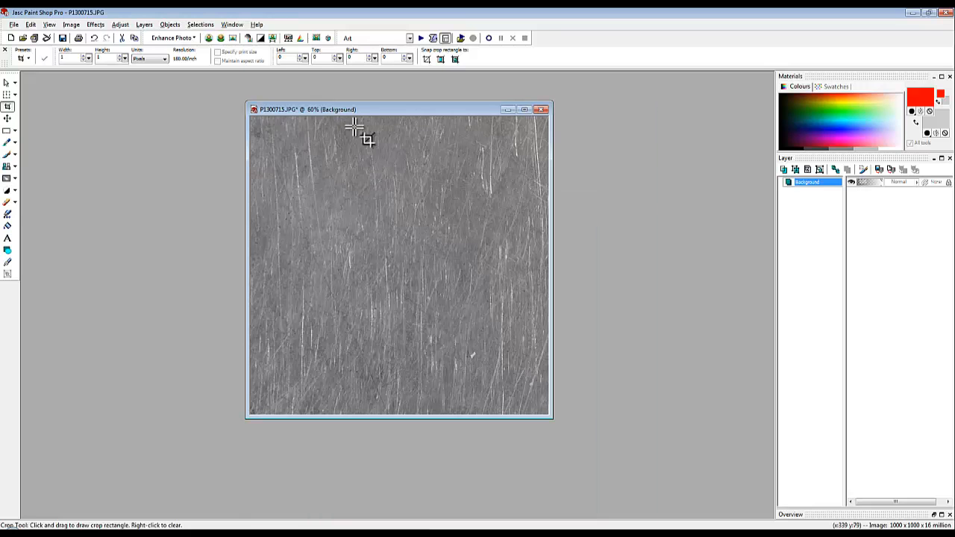
pyautogui.moveTo(388, 110); pyautogui.dragTo(297, 108)
pyautogui.click(96, 25)
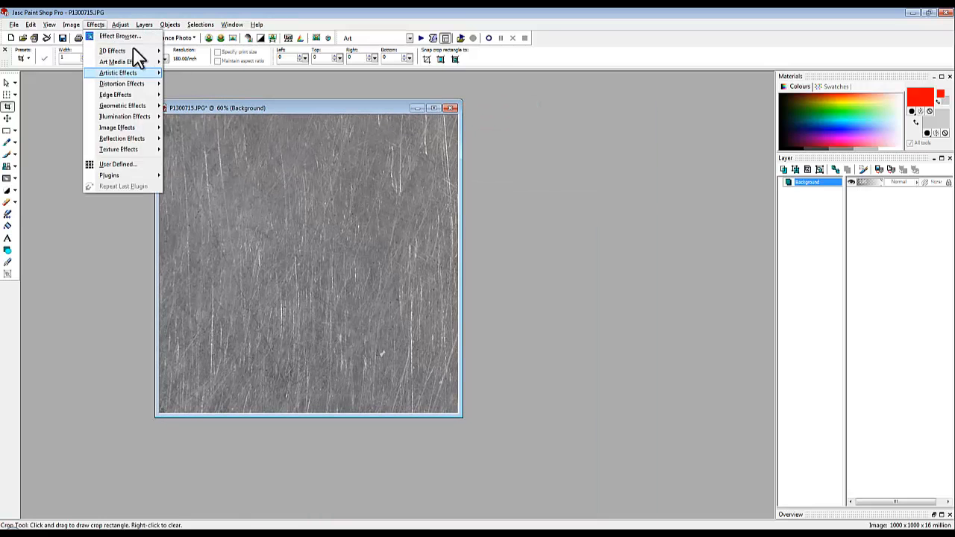
pyautogui.moveTo(143, 139)
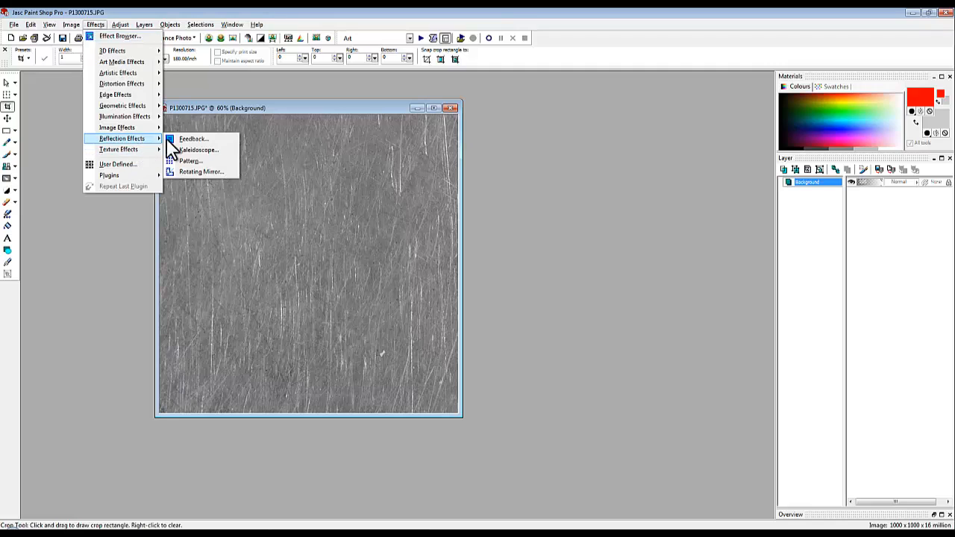
pyautogui.click(198, 152)
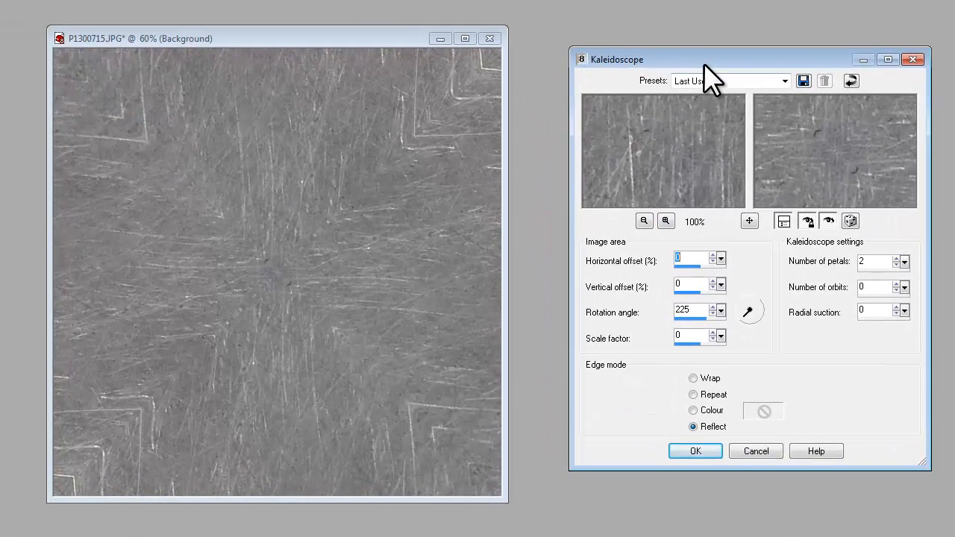
pyautogui.moveTo(706, 67); pyautogui.dragTo(652, 76)
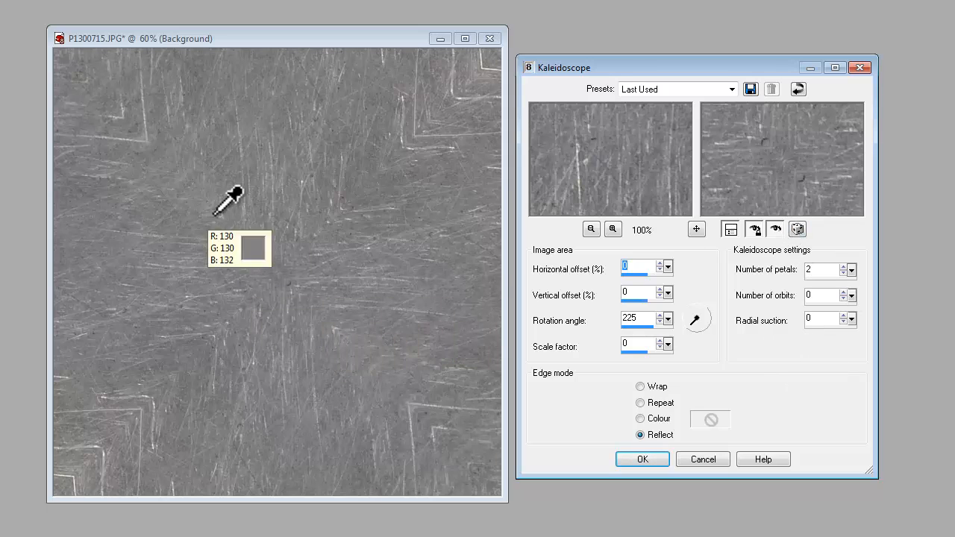
# Step: Compare the image with and without the effect, and apply Kaleidoscope with 2 petals, rotation angle 225 and Reflect edge mode
pyautogui.click(775, 230)
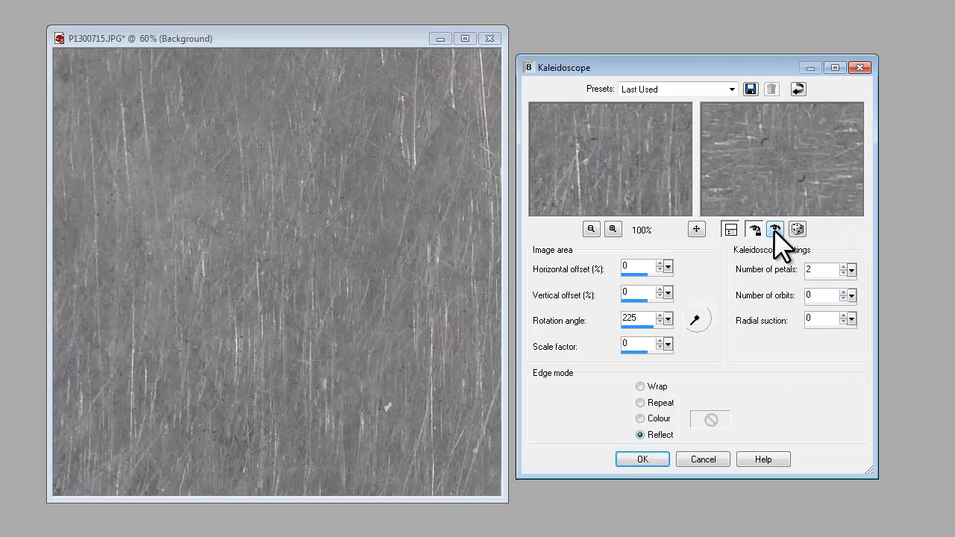
pyautogui.click(775, 230)
pyautogui.click(774, 230)
pyautogui.click(775, 230)
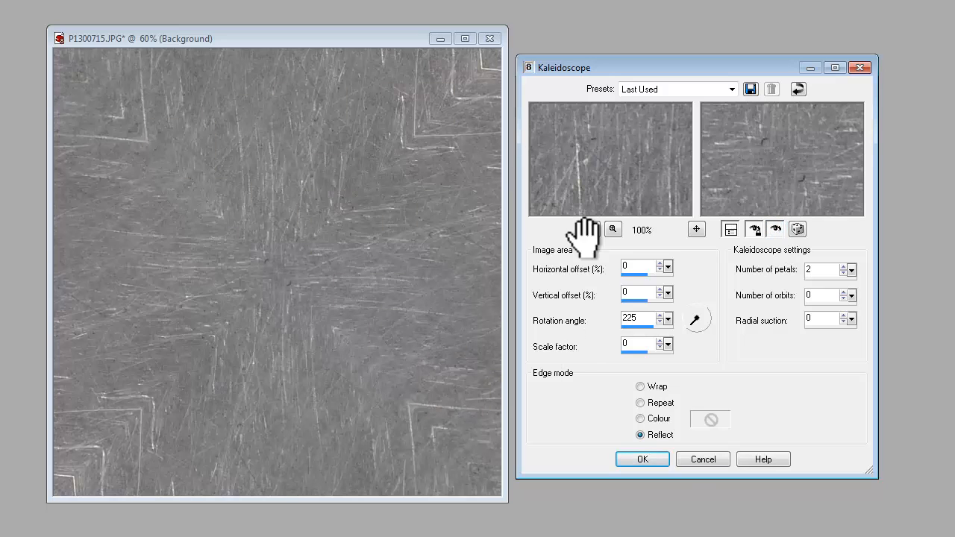
pyautogui.click(650, 463)
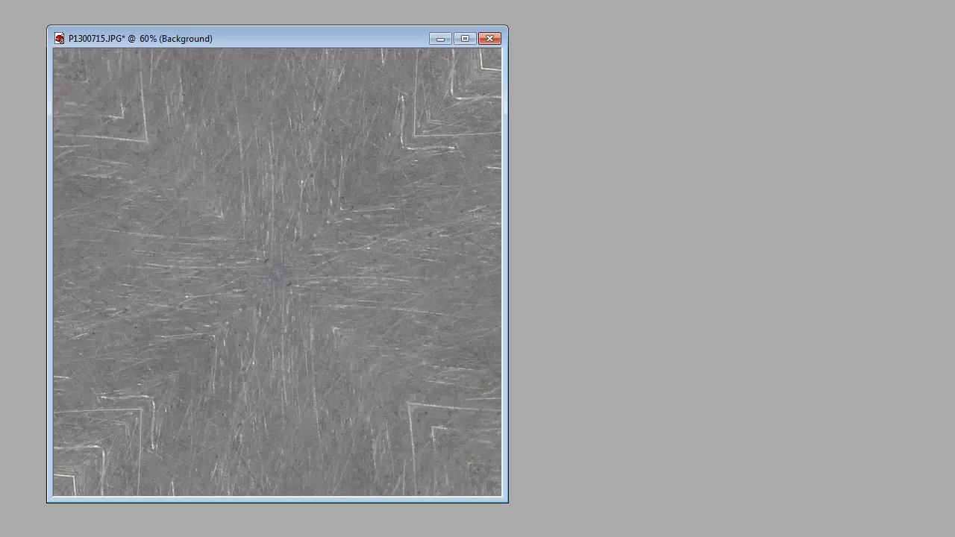
# Step: Save a copy of the kaleidoscoped image as a JPEG named t
pyautogui.hotkey('ctrl', 'F12')
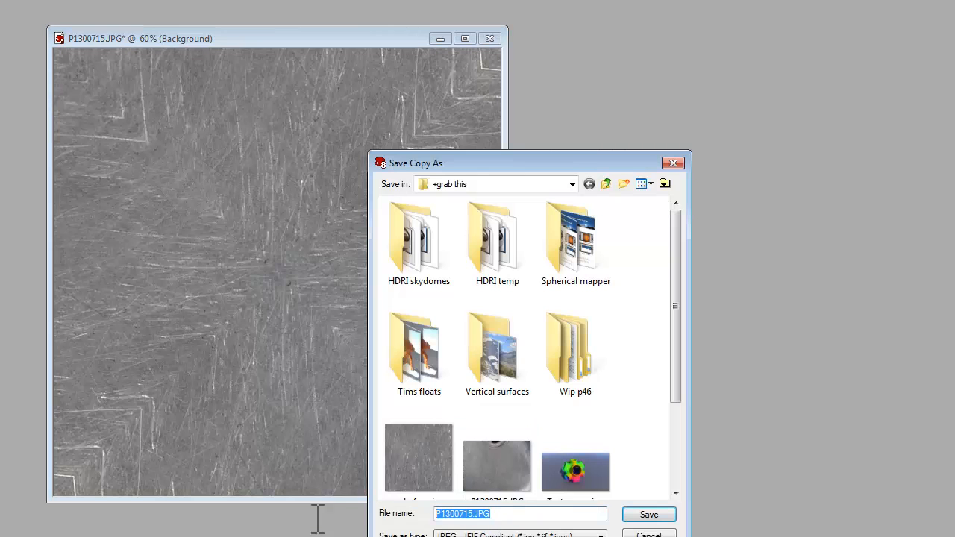
pyautogui.write('t')
pyautogui.click(643, 516)
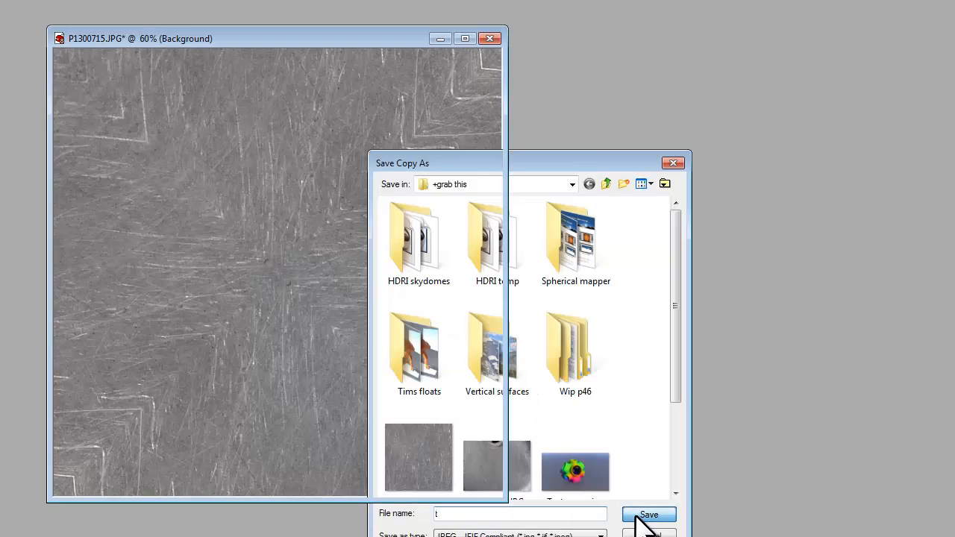
# Step: Undo the Kaleidoscope effect and reapply it to the cropped image with a rotation angle of 45
pyautogui.hotkey('ctrl', 'z')
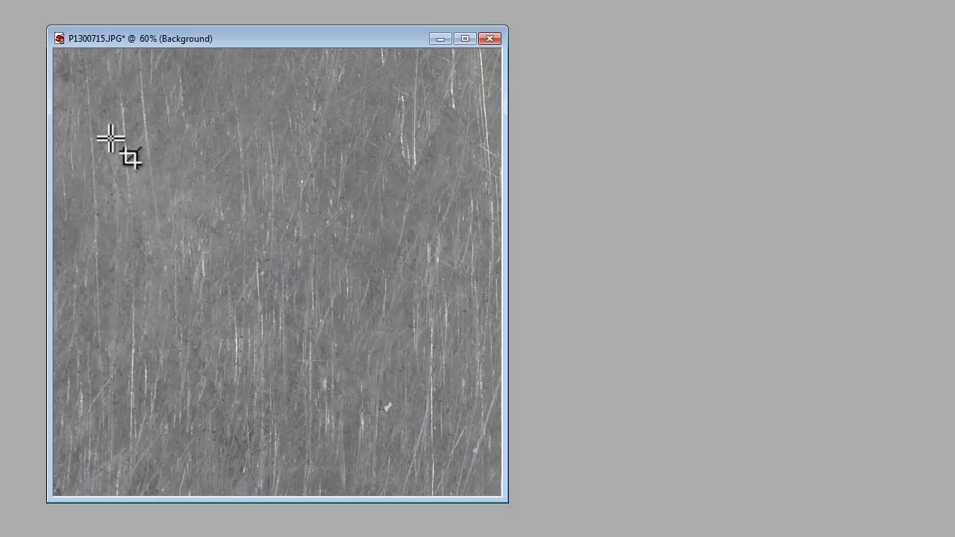
pyautogui.hotkey('alt', 'c')
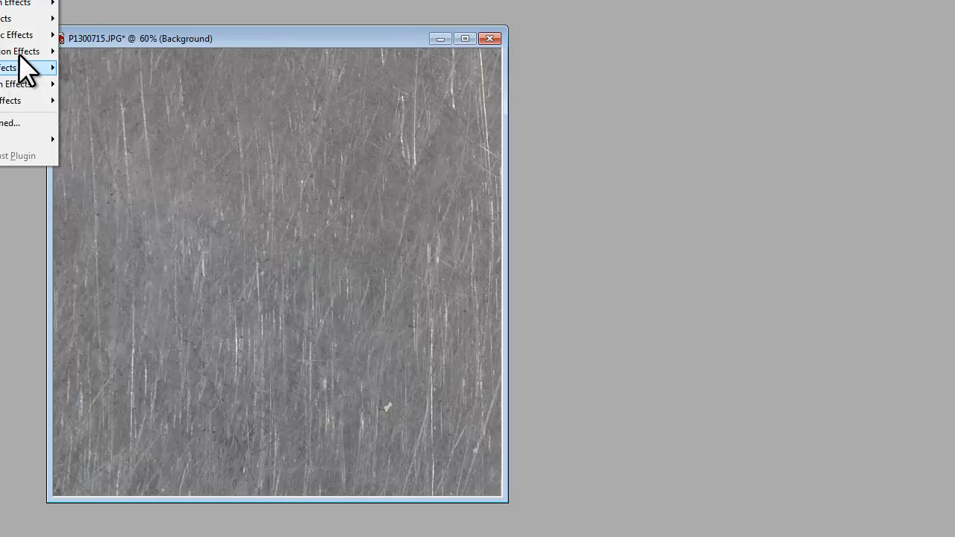
pyautogui.moveTo(38, 85)
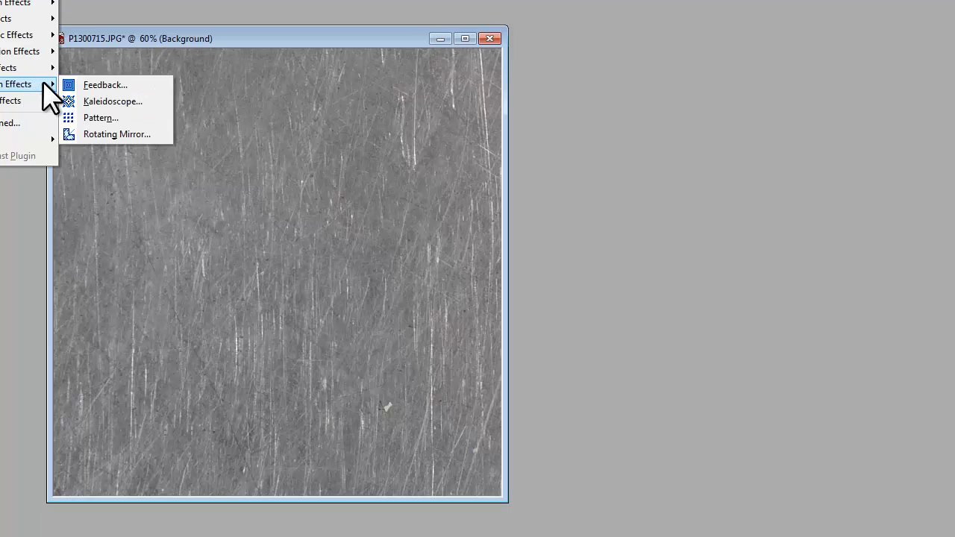
pyautogui.click(112, 102)
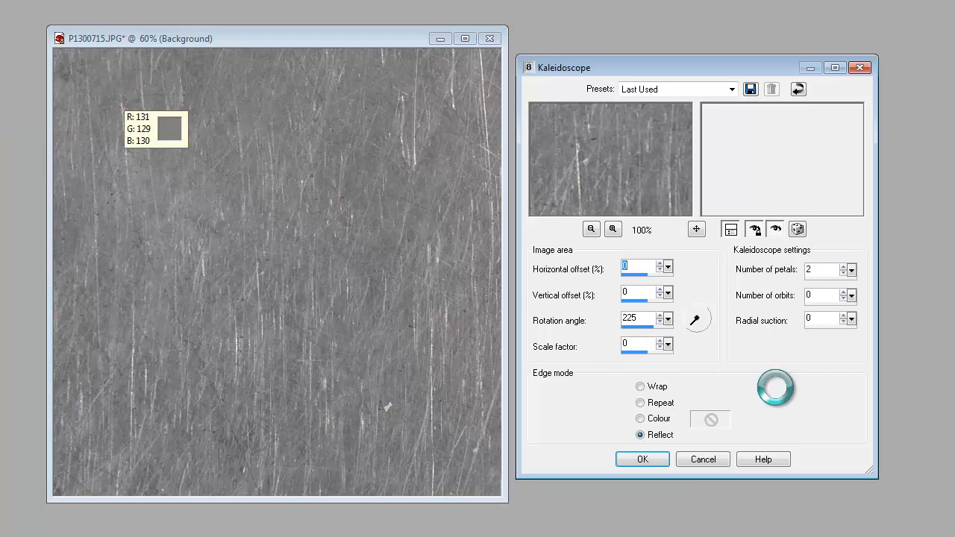
pyautogui.doubleClick(631, 319)
pyautogui.write('45')
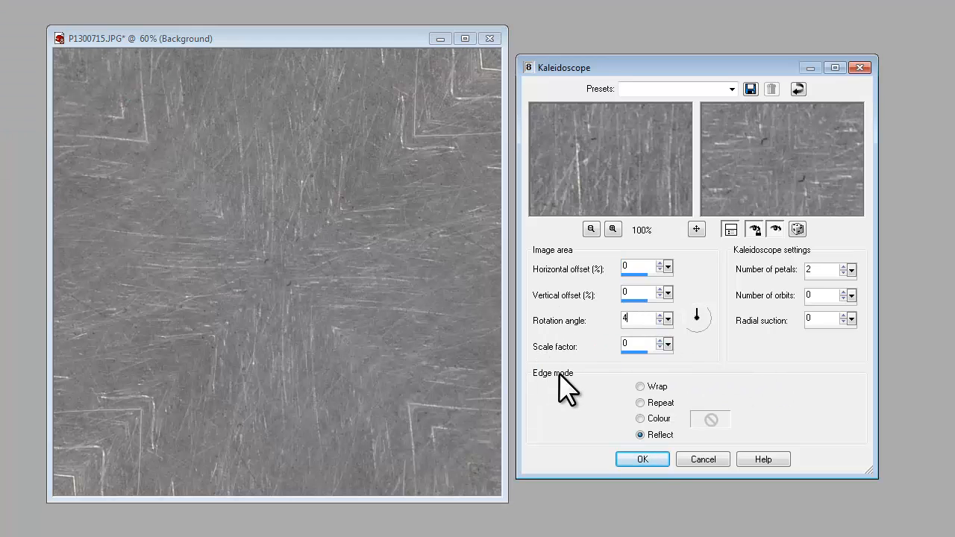
pyautogui.click(643, 459)
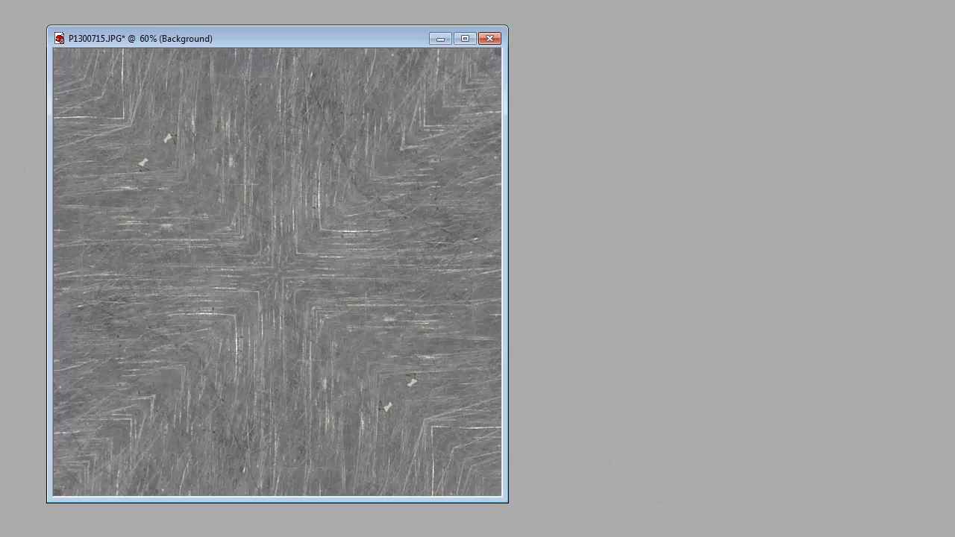
# Step: Save a copy of the second kaleidoscope version as a JPEG named b
pyautogui.hotkey('ctrl', 'F12')
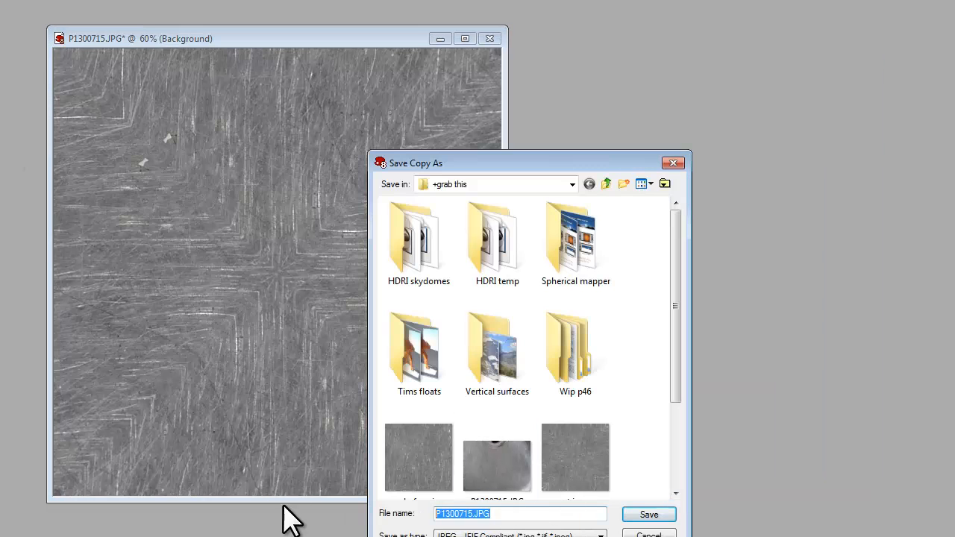
pyautogui.write('b')
pyautogui.click(647, 517)
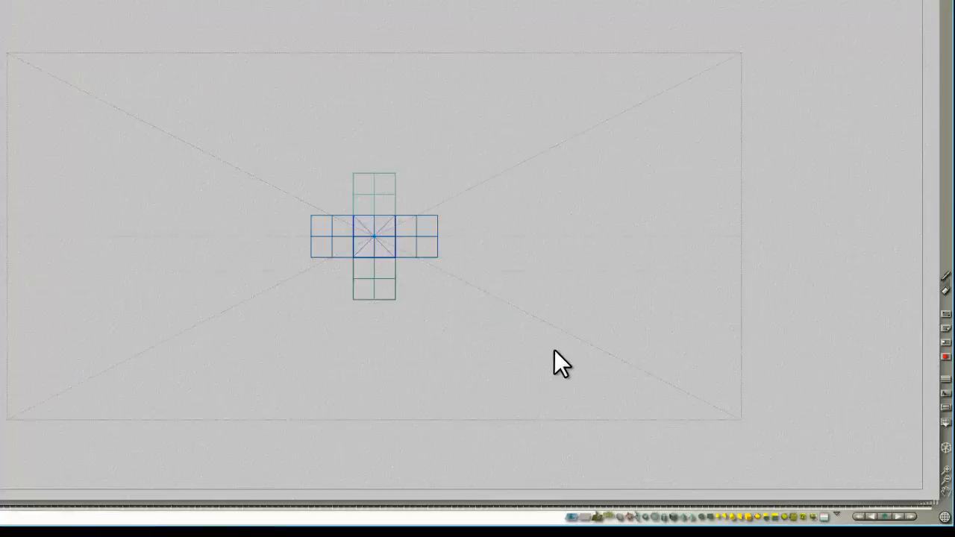
# Step: Switch to Bryce, select the horizontal row of cube faces and open its material in the Materials Lab
pyautogui.click(608, 481)
pyautogui.click(675, 340)
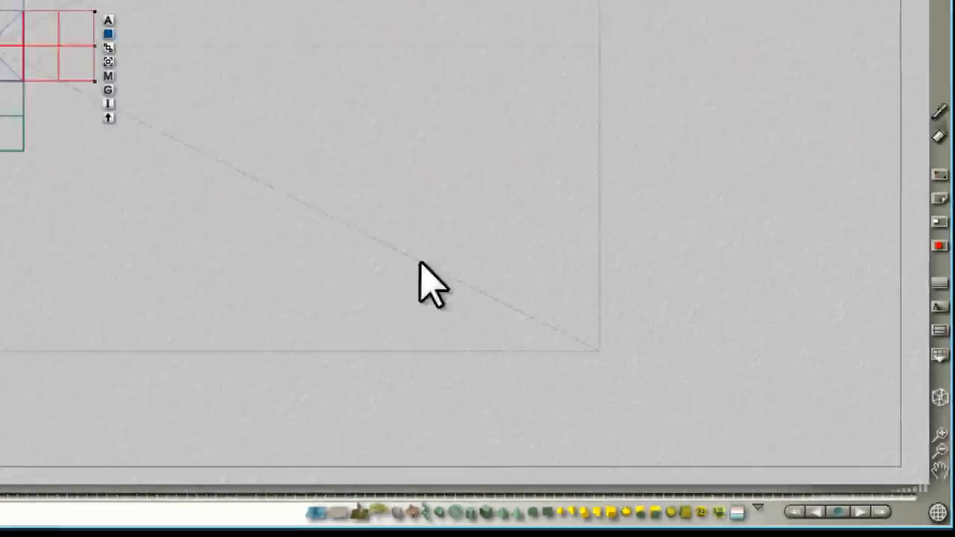
pyautogui.click(390, 234)
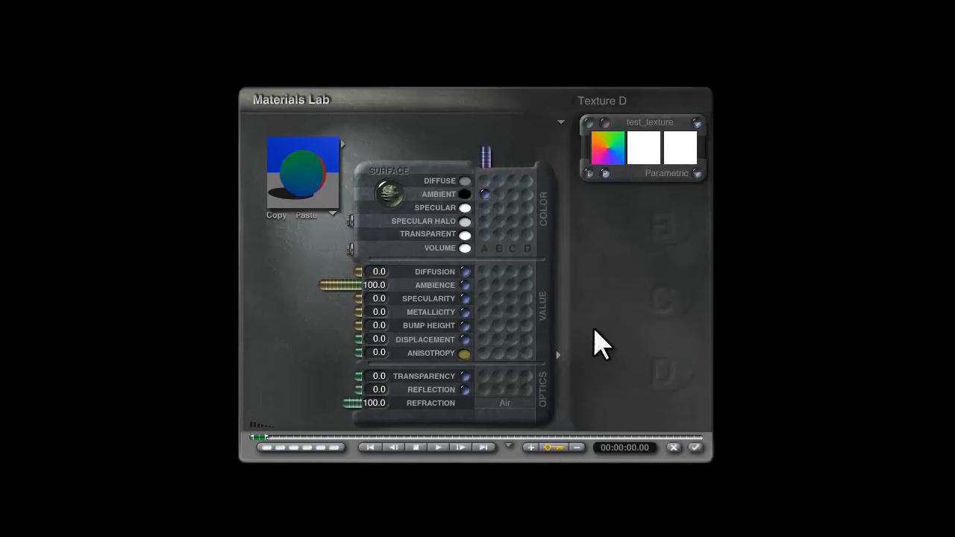
# Step: Load cubeface.jpg as the picture texture of the horizontal row of faces and accept the material
pyautogui.click(601, 117)
pyautogui.click(409, 293)
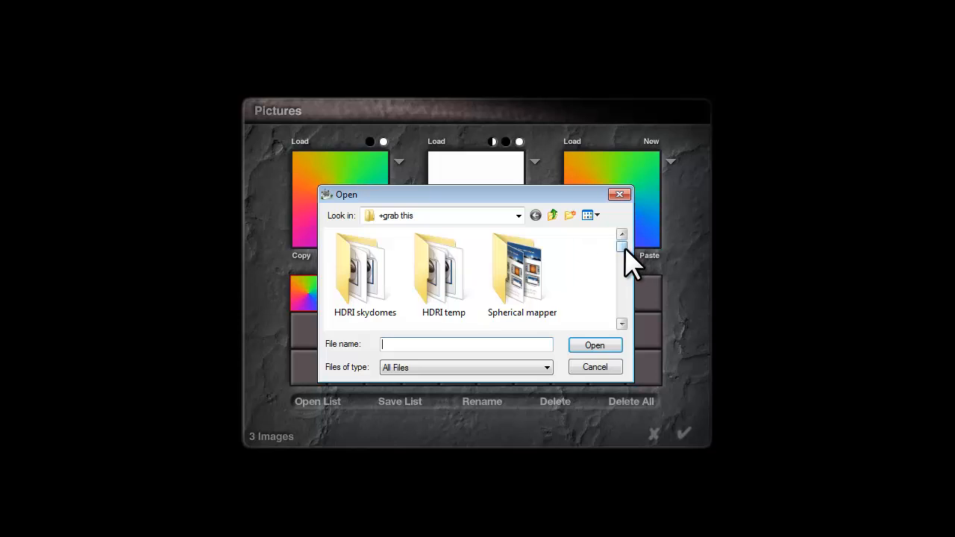
pyautogui.moveTo(623, 247); pyautogui.dragTo(628, 279)
pyautogui.click(365, 258)
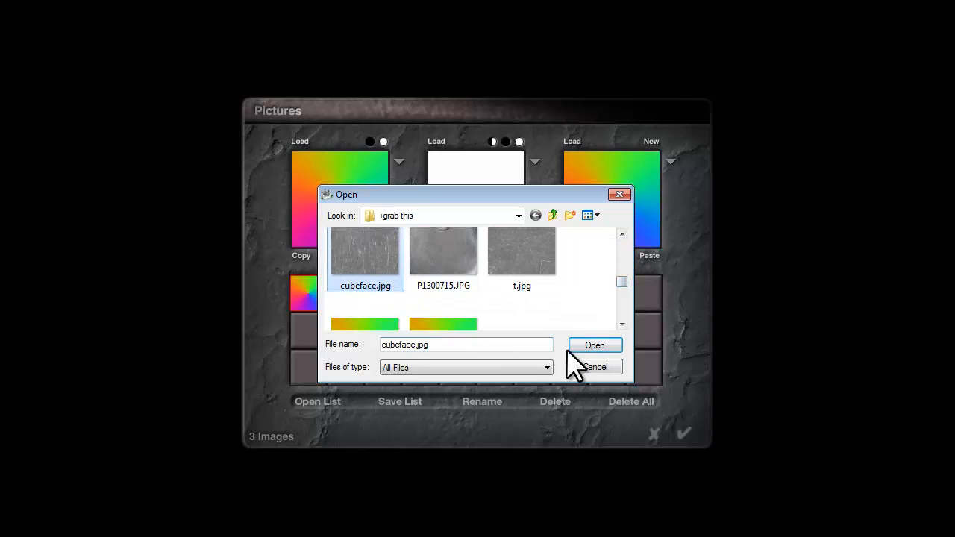
pyautogui.click(593, 347)
pyautogui.click(684, 433)
pyautogui.click(695, 443)
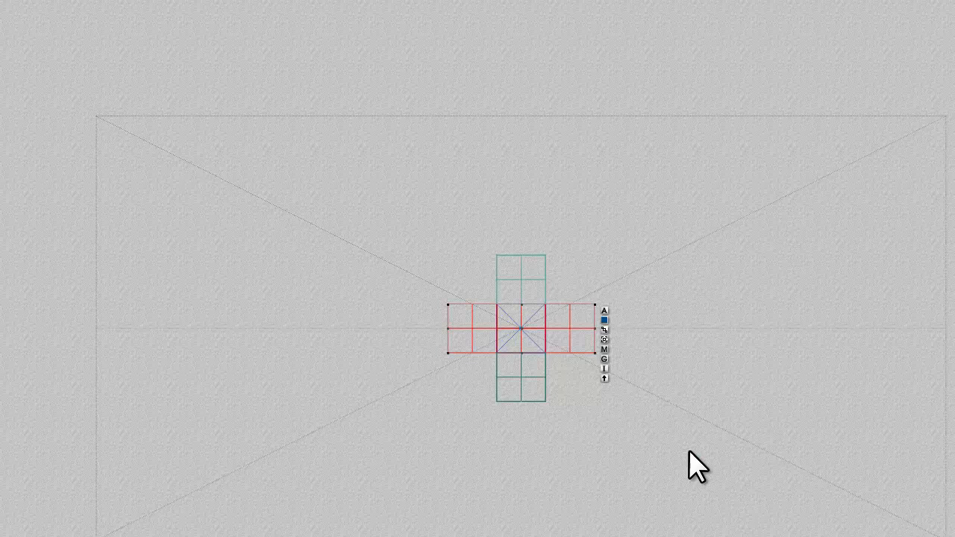
# Step: Select the upper face of the unfolded cube, load a kaleidoscope metal image as its picture texture and accept the material
pyautogui.press('Tab')
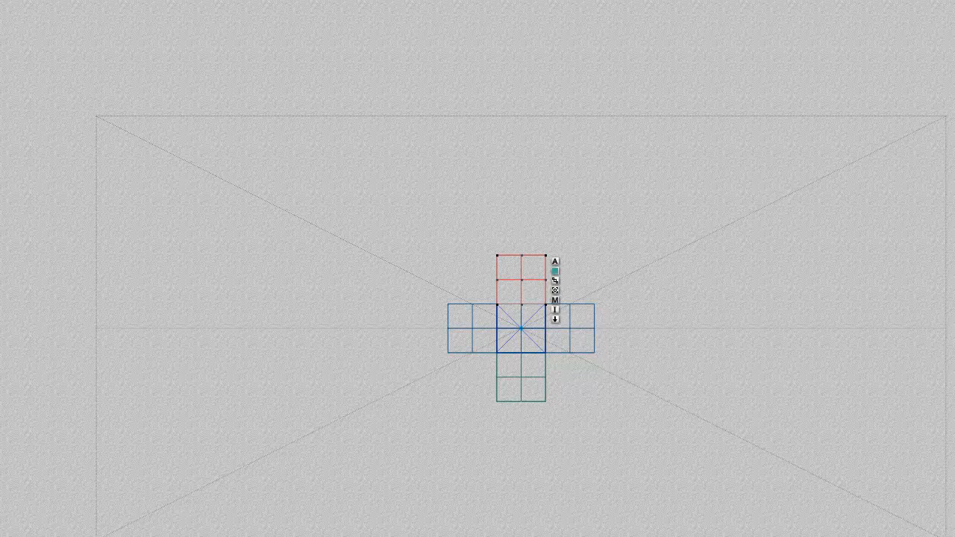
pyautogui.click(555, 299)
pyautogui.click(592, 123)
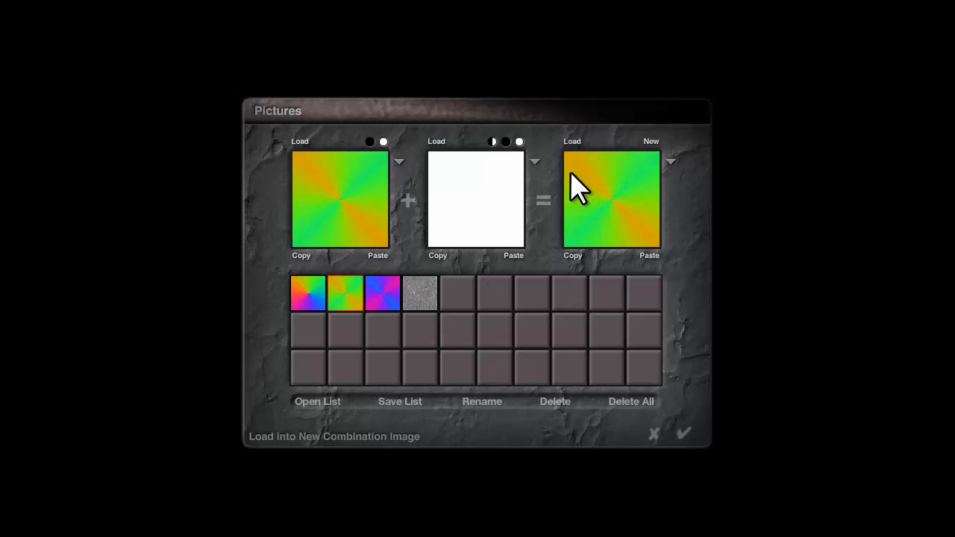
pyautogui.click(460, 287)
pyautogui.moveTo(624, 251); pyautogui.dragTo(632, 281)
pyautogui.click(518, 276)
pyautogui.click(595, 344)
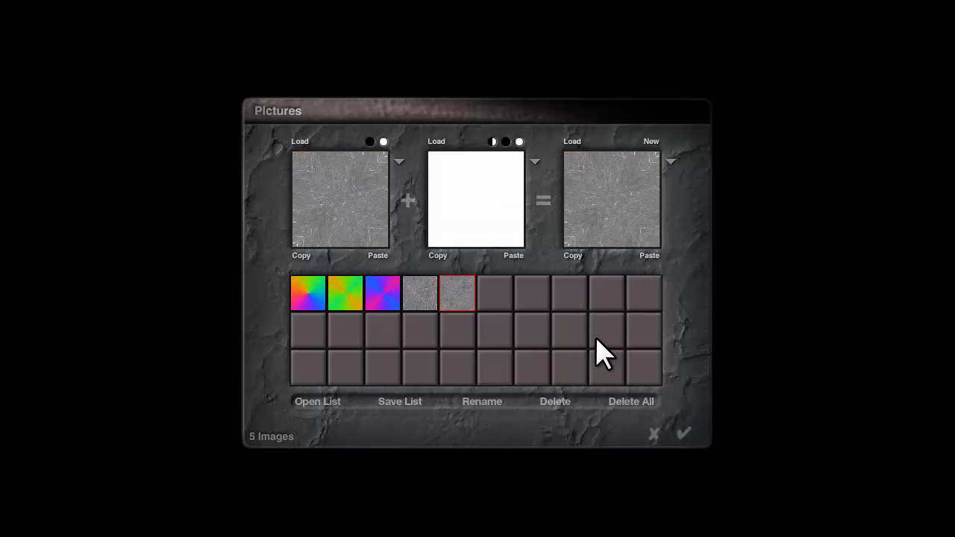
pyautogui.click(685, 435)
pyautogui.click(701, 451)
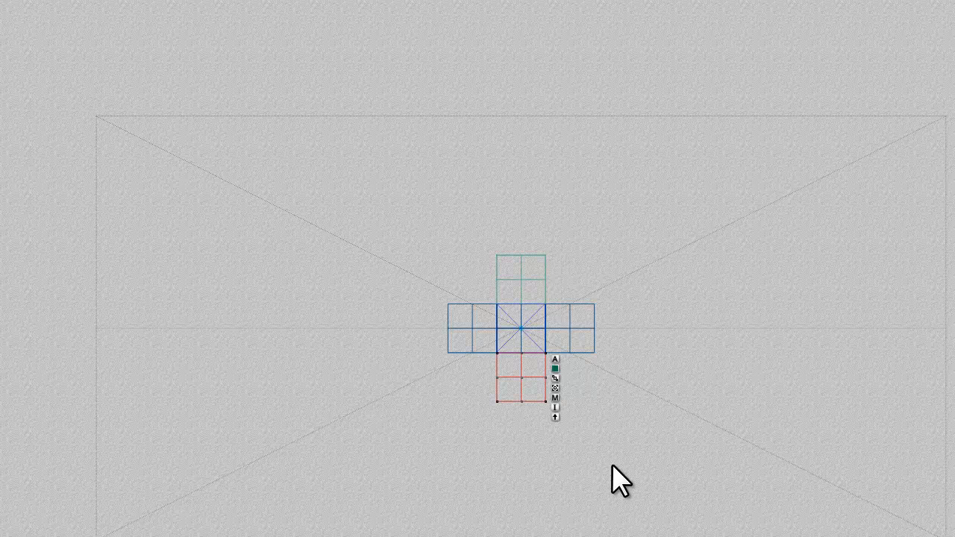
# Step: Load the other kaleidoscope metal image as the picture texture of the lower cube face and accept the material
pyautogui.click(552, 401)
pyautogui.click(602, 136)
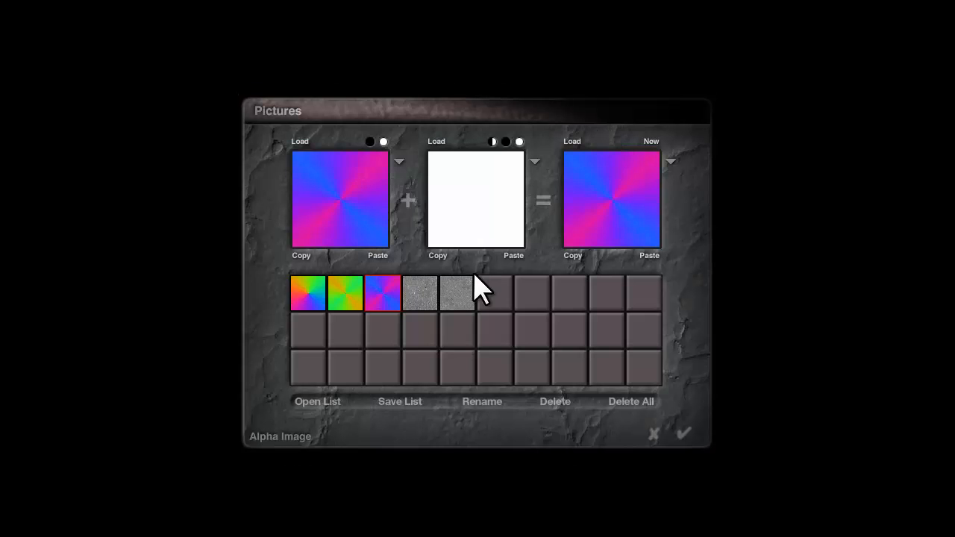
pyautogui.click(477, 283)
pyautogui.moveTo(620, 254)
pyautogui.mouseDown()
pyautogui.moveTo(620, 278)
pyautogui.moveTo(620, 269)
pyautogui.mouseUp()
pyautogui.click(386, 274)
pyautogui.click(589, 345)
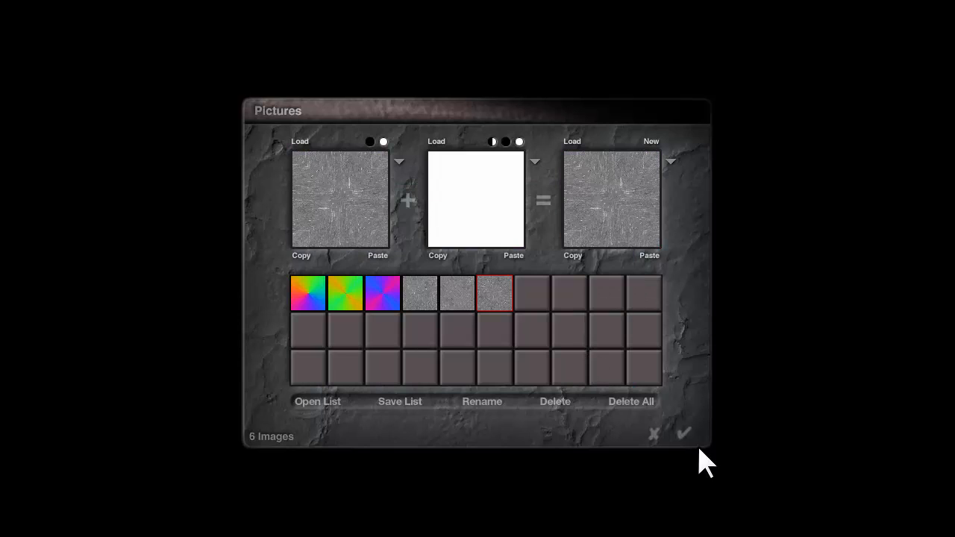
pyautogui.click(698, 447)
pyautogui.click(699, 448)
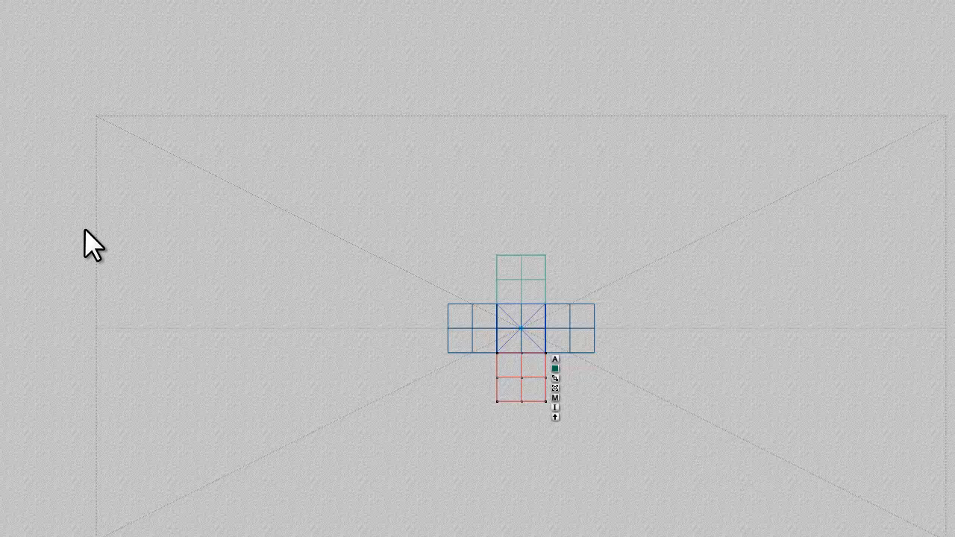
# Step: Switch to another camera view of the unfolded cube and set the document resolution to 1000 x 500 with rendering at 1:4.00 (4000 x 2000)
pyautogui.press('2')
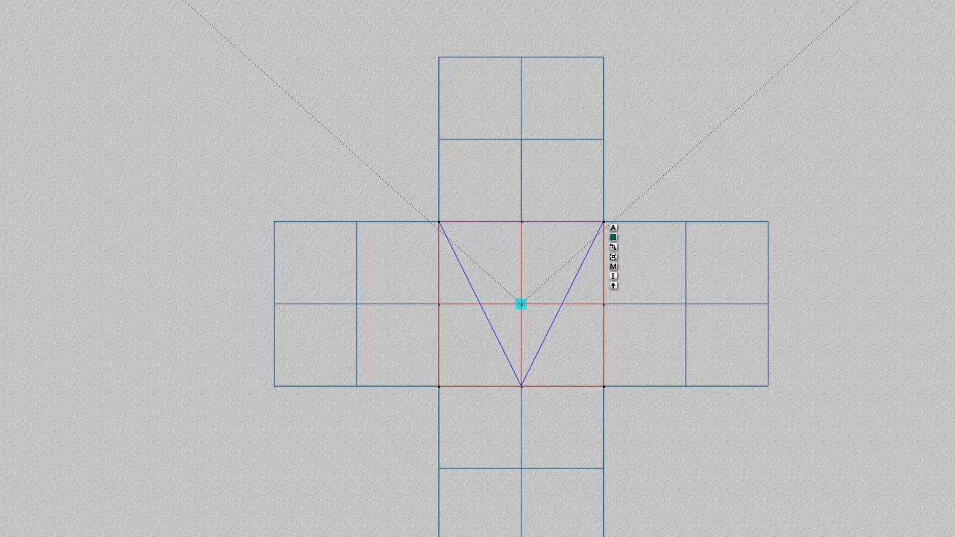
pyautogui.hotkey('ctrl', 'alt', 'n')
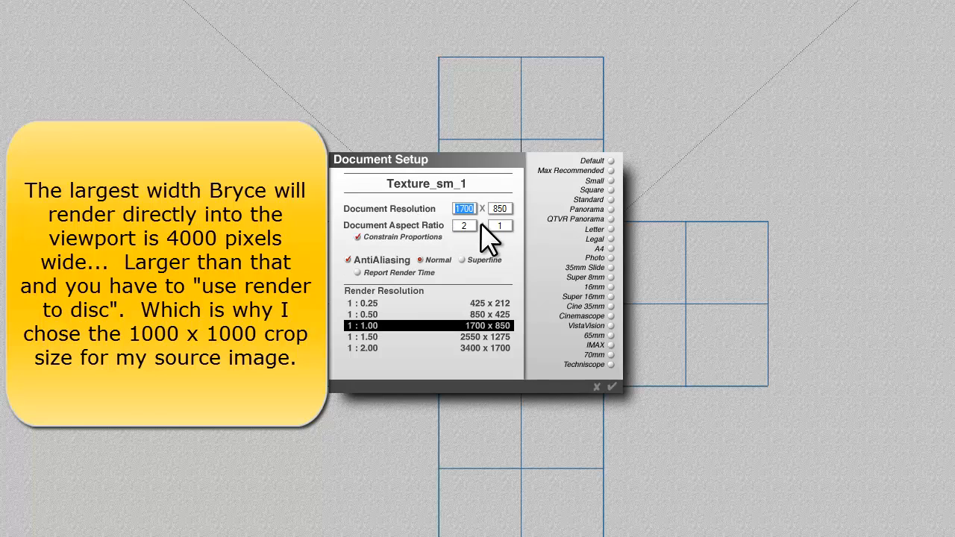
pyautogui.write('1000')
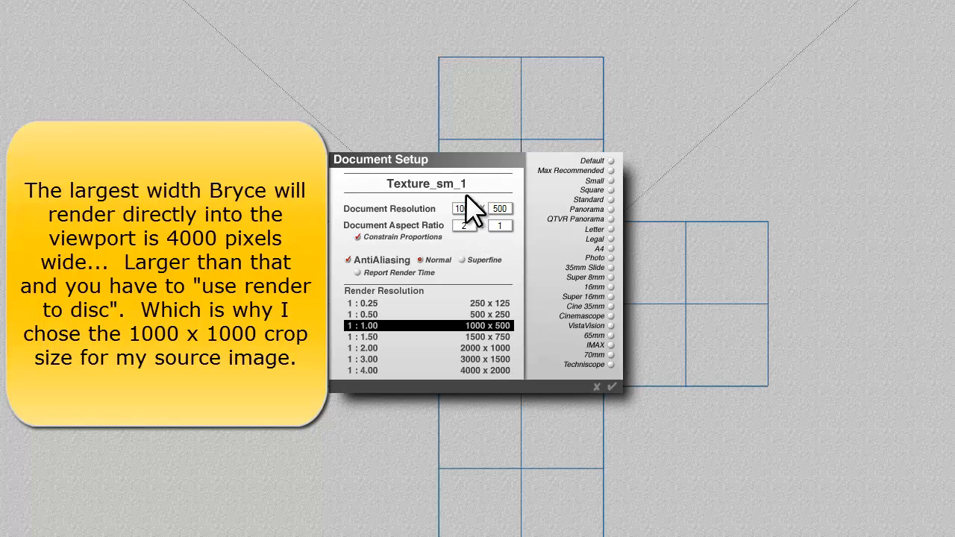
pyautogui.click(482, 371)
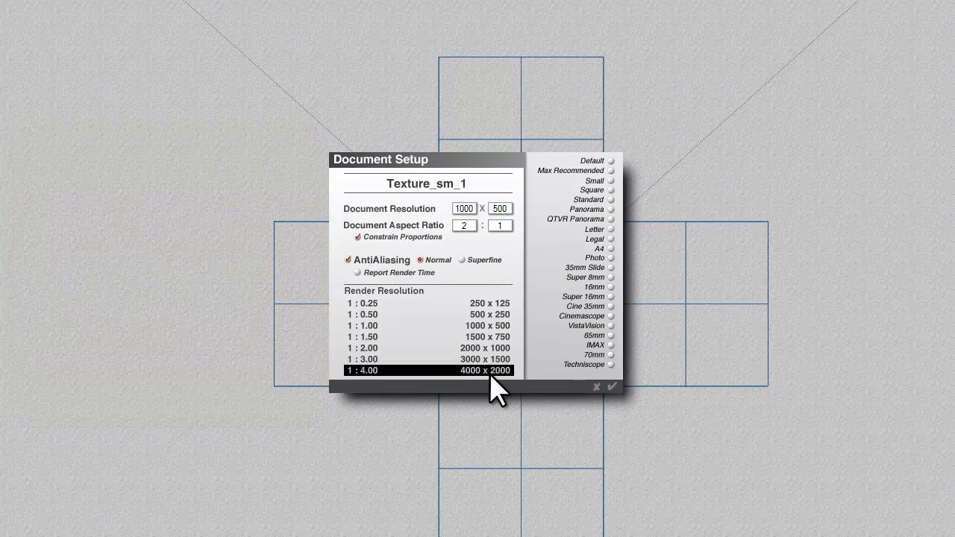
pyautogui.click(612, 387)
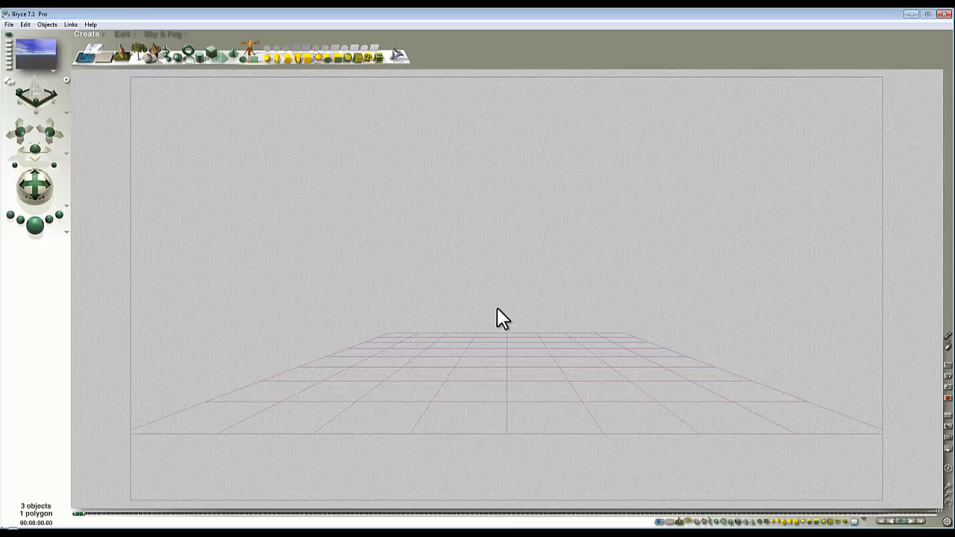
# Step: Import the object preset cube7_cube7_default_1 from the Big category into the new scene
pyautogui.click(103, 33)
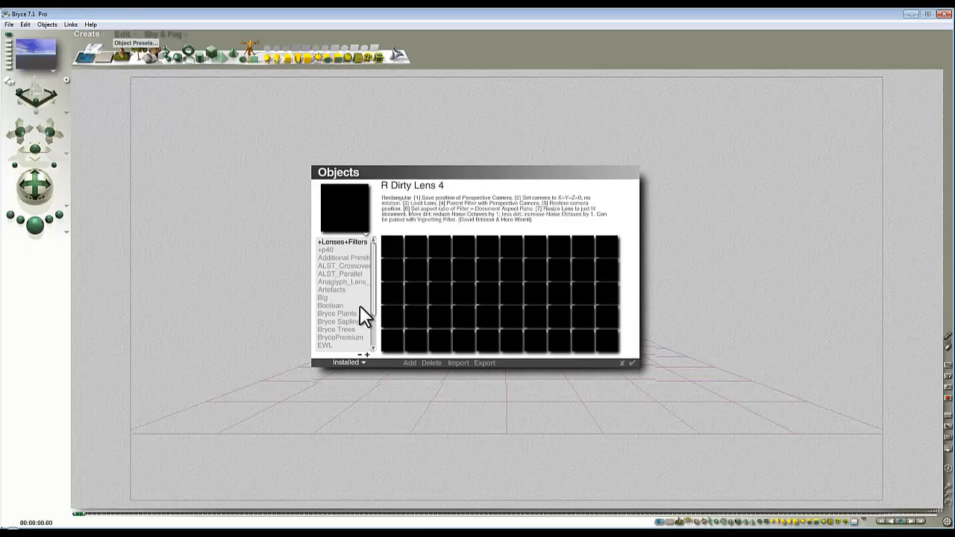
pyautogui.scroll(-4, 373, 283)
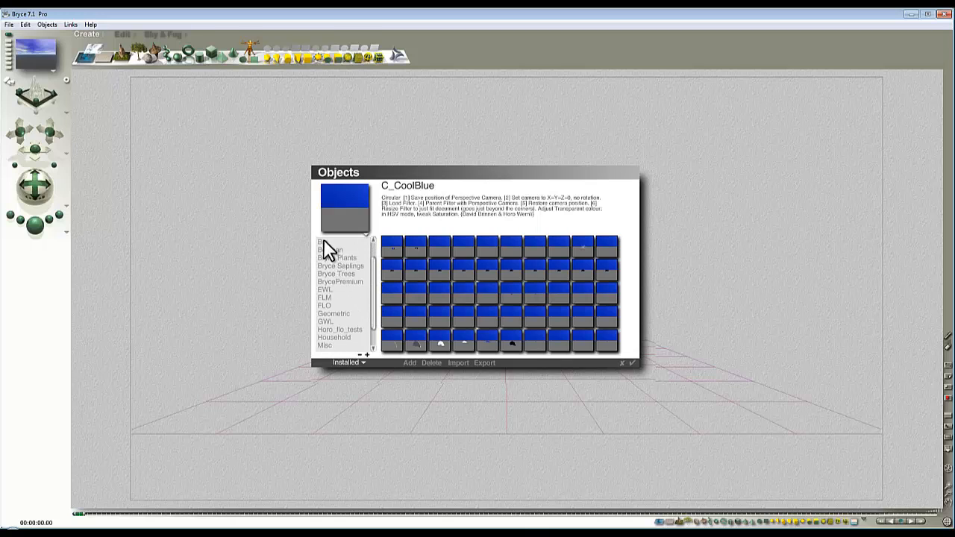
pyautogui.click(326, 242)
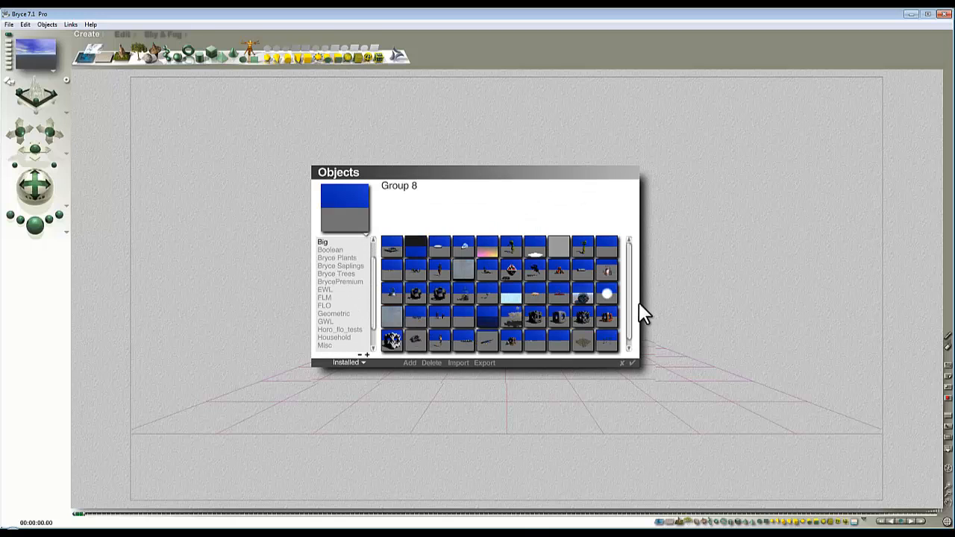
pyautogui.scroll(-1, 631, 292)
pyautogui.click(536, 295)
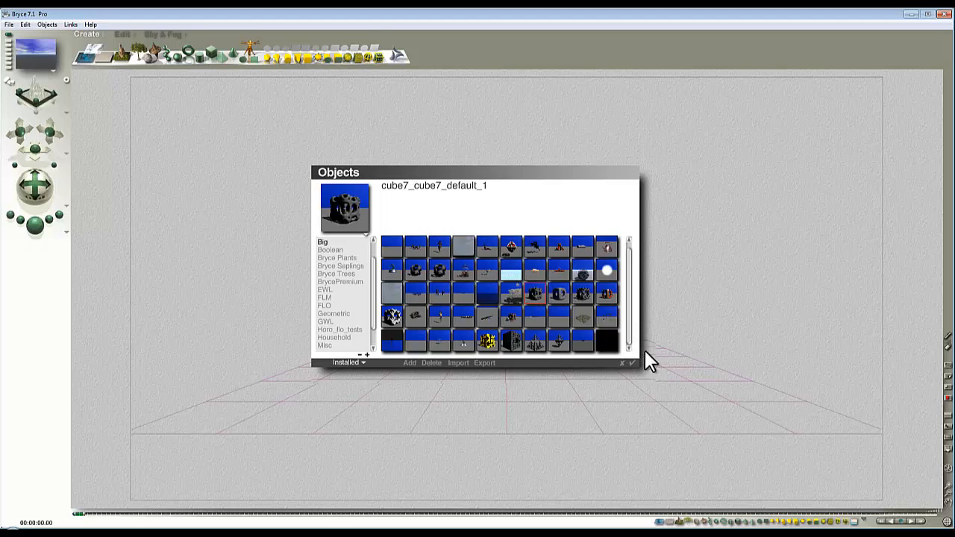
pyautogui.click(634, 363)
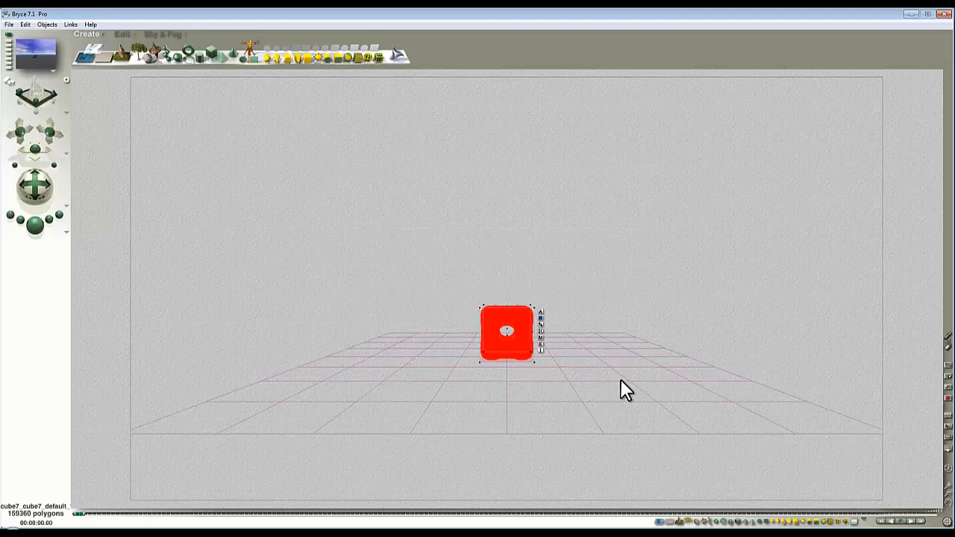
# Step: Enlarge the imported cube uniformly and land it on the ground, with the camera turned to look down on it at an angle
pyautogui.click(120, 35)
pyautogui.moveTo(115, 54); pyautogui.dragTo(159, 76)
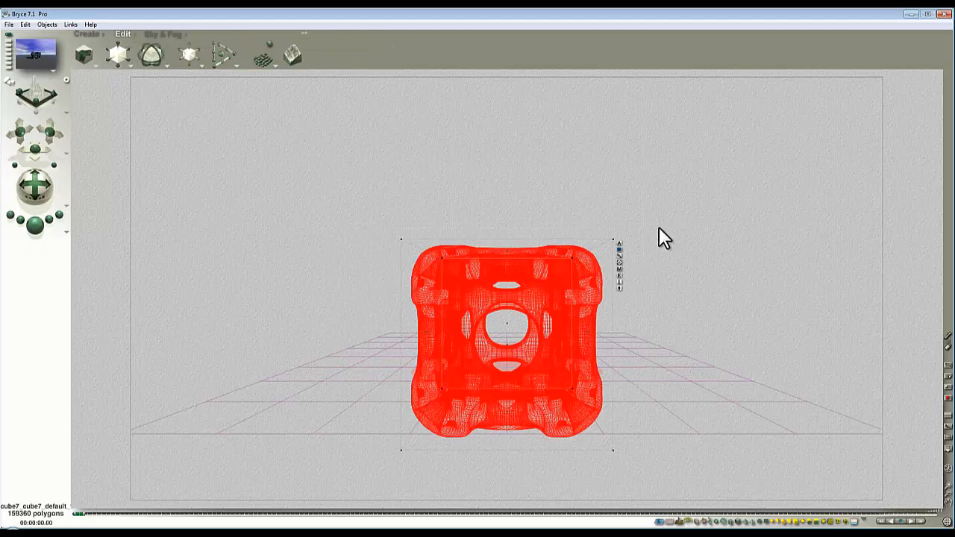
pyautogui.click(618, 287)
pyautogui.moveTo(50, 133); pyautogui.dragTo(52, 133)
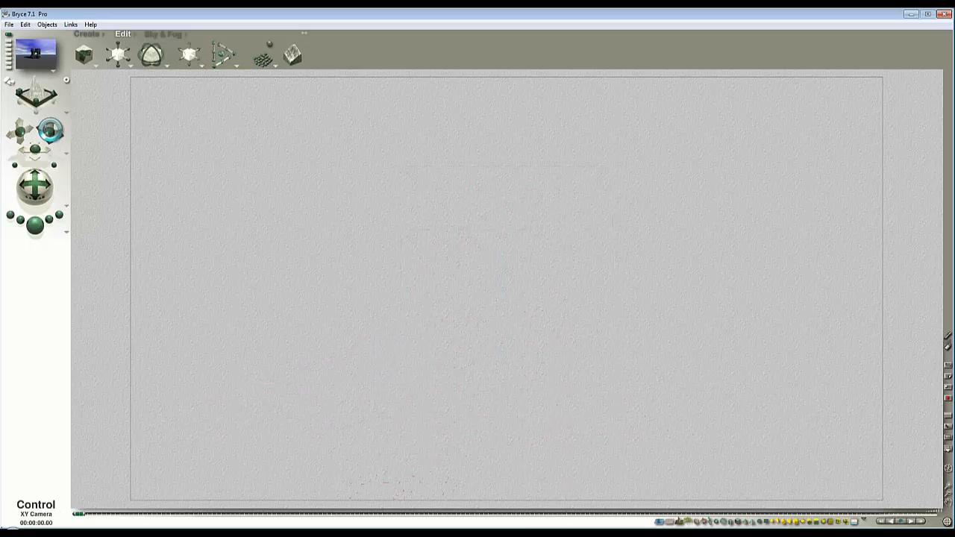
pyautogui.moveTo(45, 169); pyautogui.dragTo(36, 147)
# Step: Enable an HDRI image for image-based lighting in the Sky Lab and load GarageClosed_1280.hdr from the HDRI garage folder
pyautogui.click(170, 35)
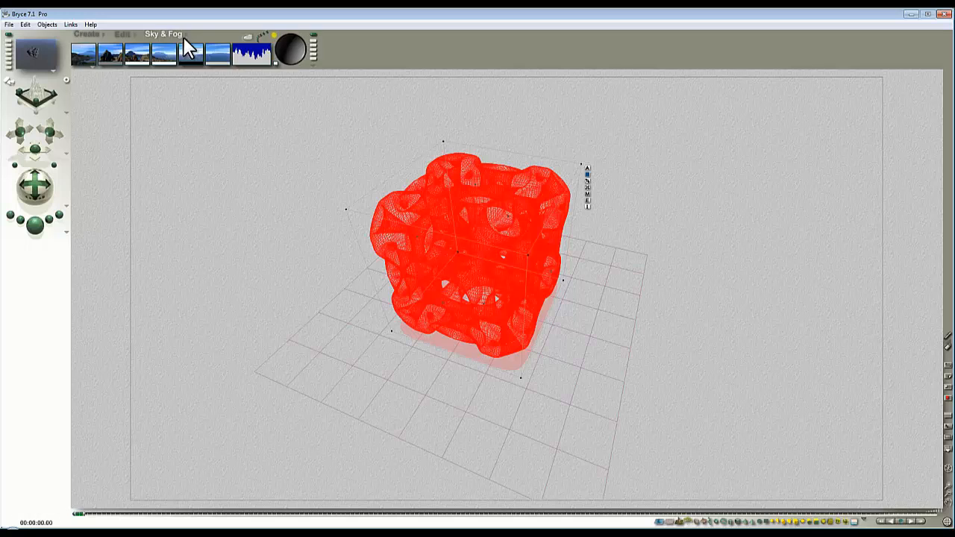
pyautogui.click(251, 37)
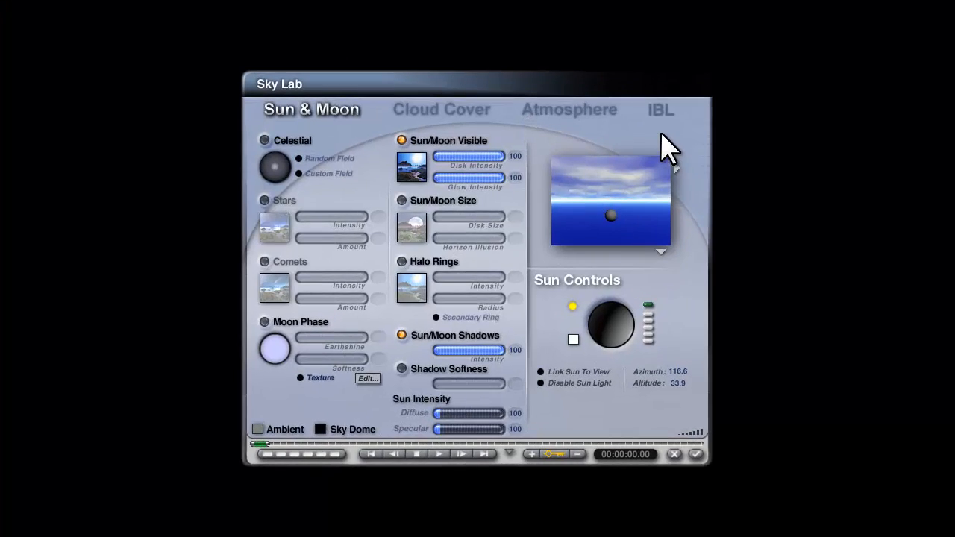
pyautogui.click(662, 113)
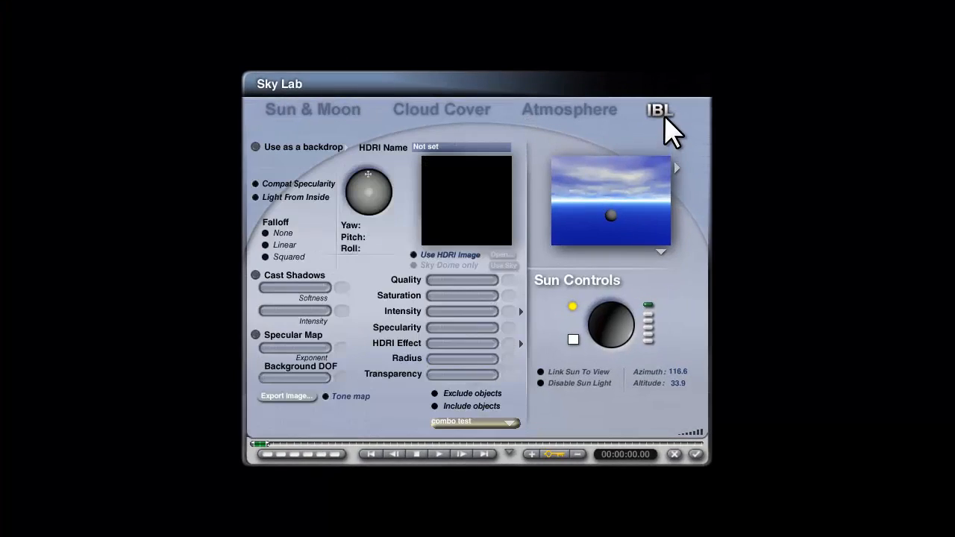
pyautogui.click(428, 254)
pyautogui.click(498, 254)
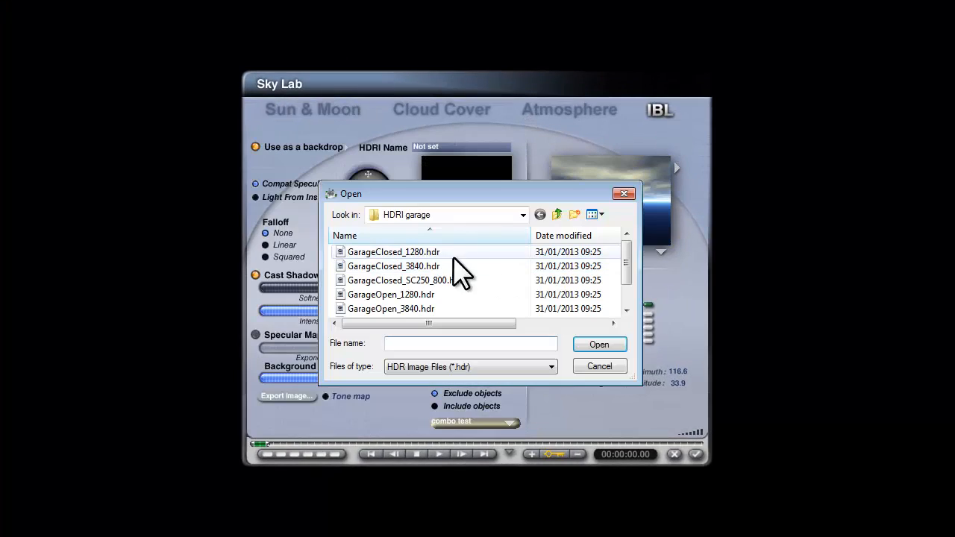
pyautogui.click(420, 252)
pyautogui.click(600, 345)
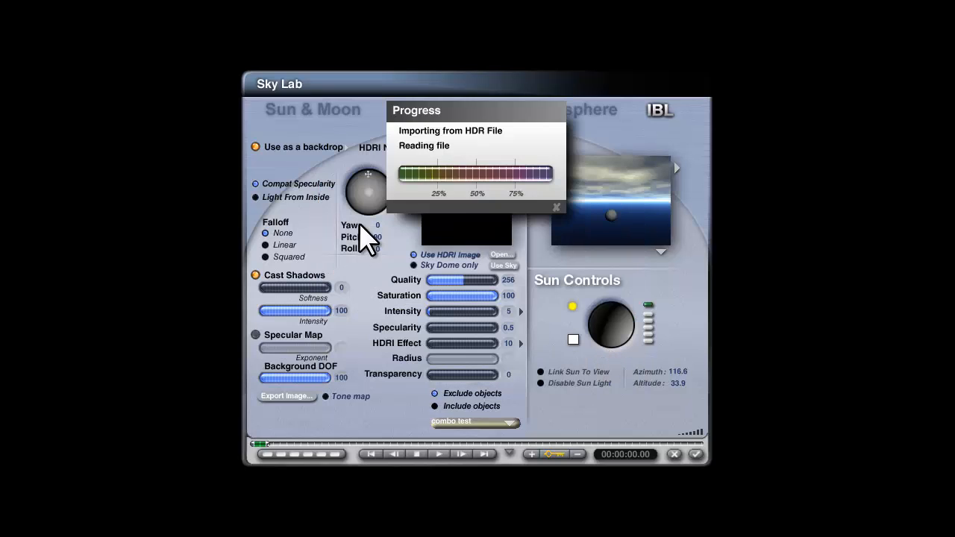
# Step: Set the image-based light's intensity to 8 and its specularity to 0
pyautogui.click(504, 311)
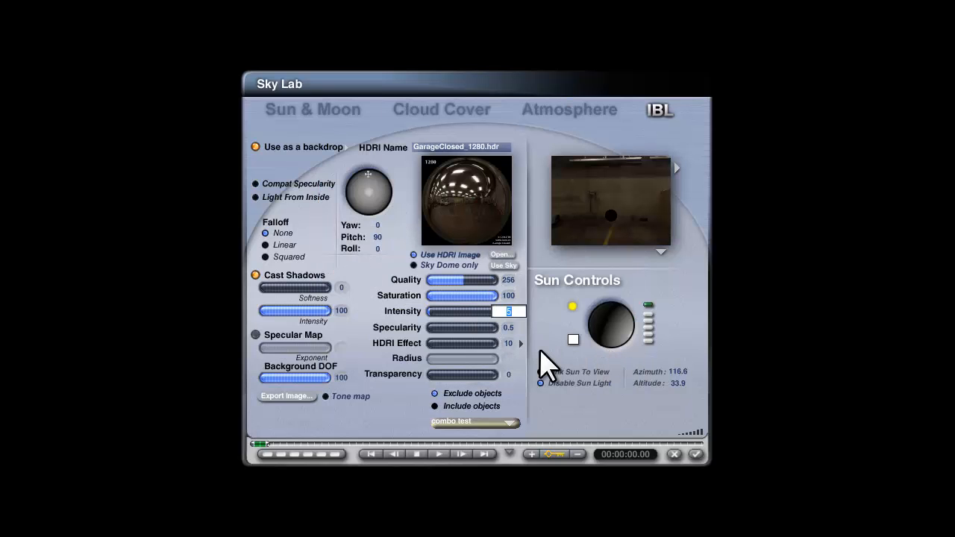
pyautogui.press('Tab')
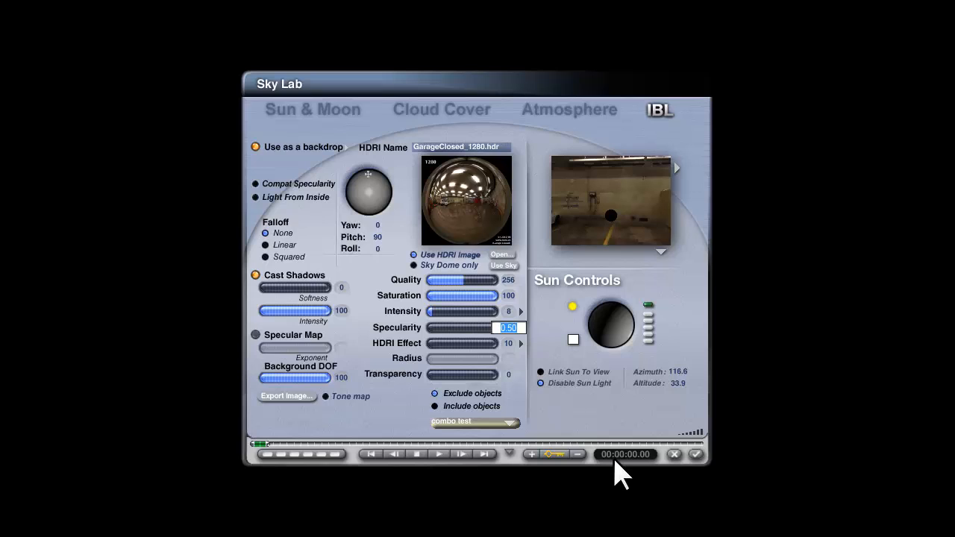
pyautogui.write('0')
pyautogui.press('Return')
# Step: Preview the sky in the scene, then lower the image-based light's quality to 16 and set the HDRI effect to 80
pyautogui.click(662, 250)
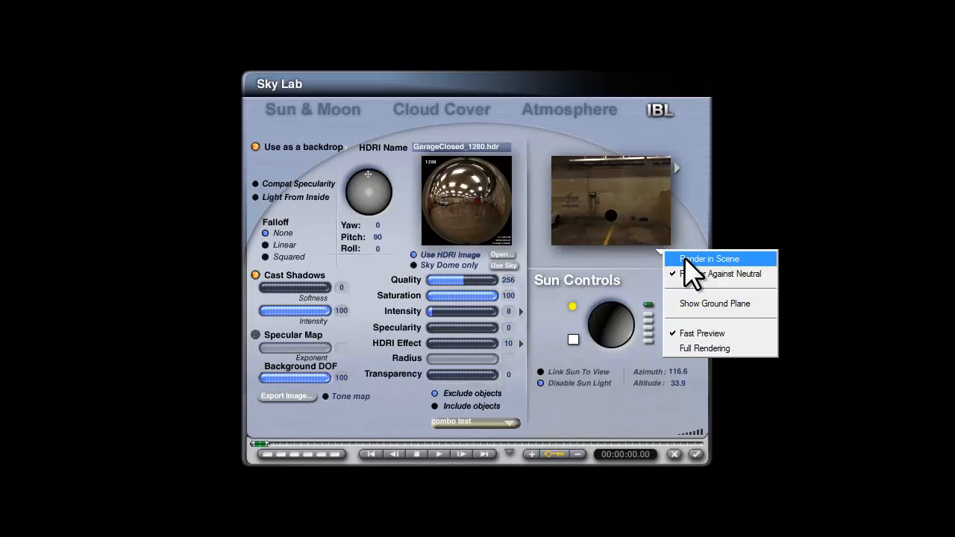
pyautogui.click(685, 259)
pyautogui.moveTo(458, 281); pyautogui.dragTo(427, 282)
pyautogui.click(509, 346)
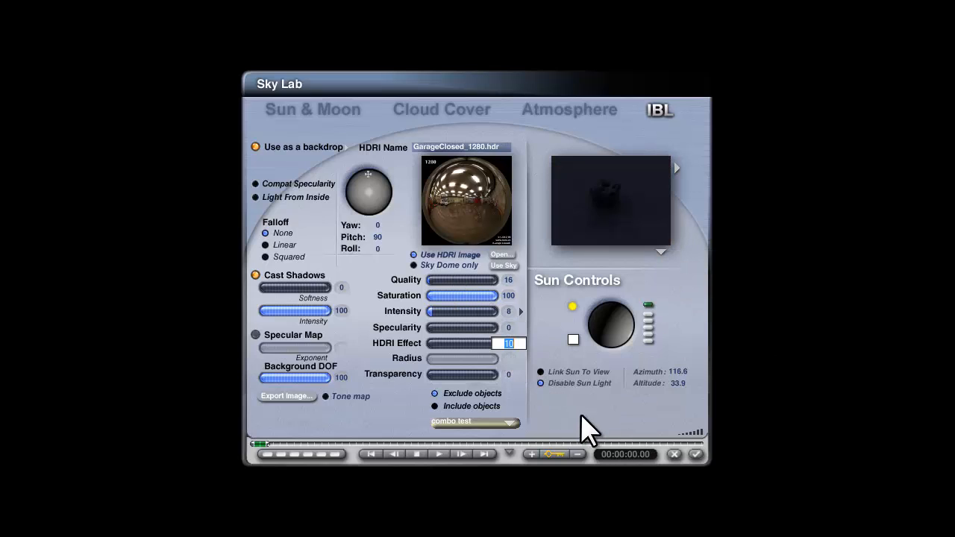
pyautogui.write('80')
pyautogui.press('Return')
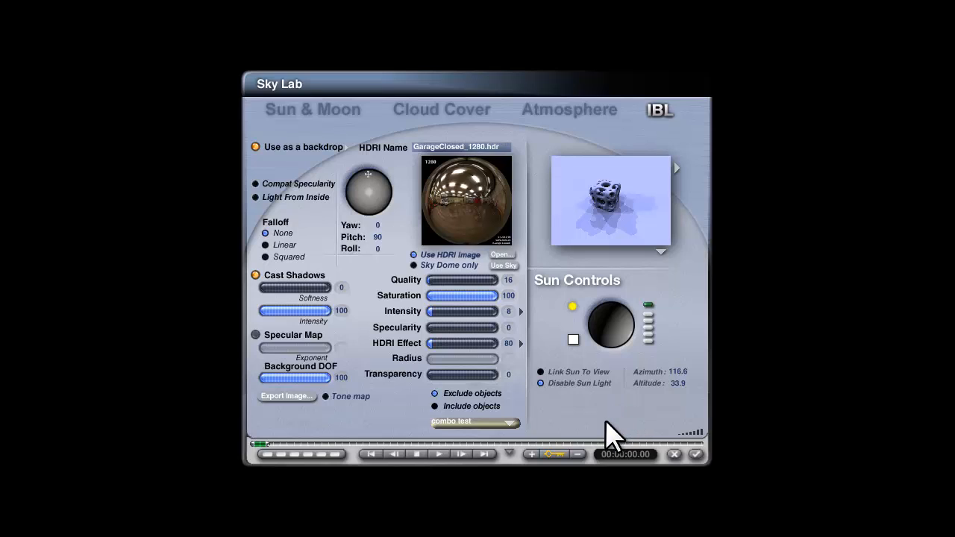
# Step: Re-enable the sun light and set the sun's diffuse intensity to 0
pyautogui.click(541, 383)
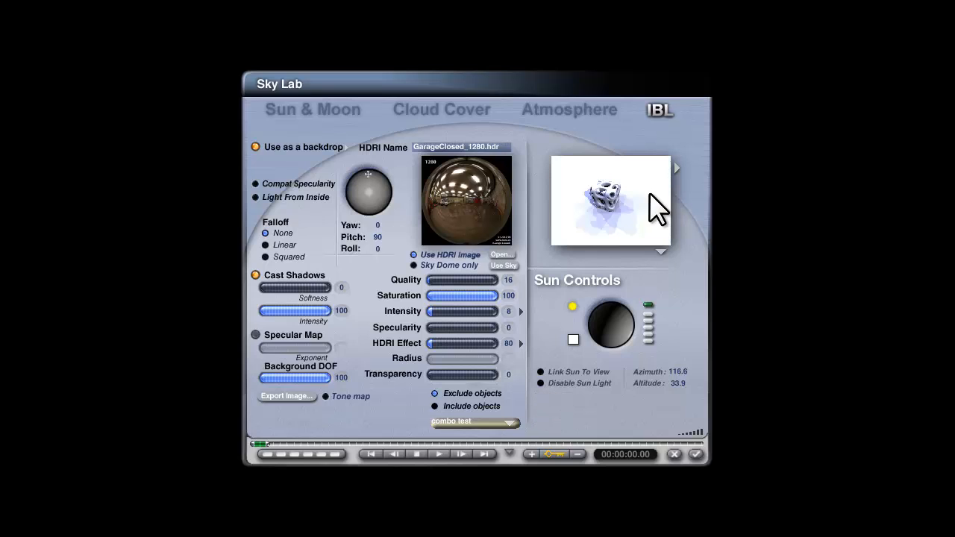
pyautogui.click(293, 114)
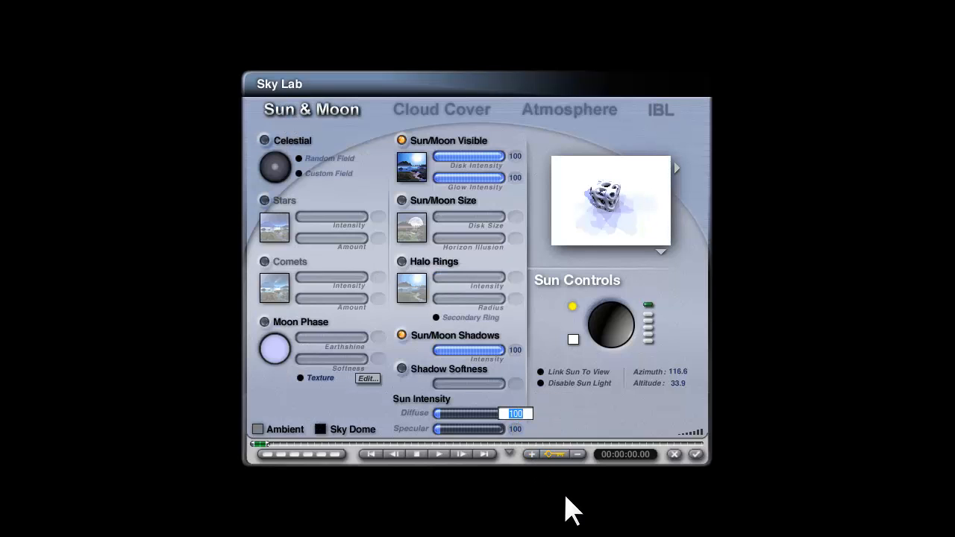
pyautogui.write('0')
pyautogui.press('Return')
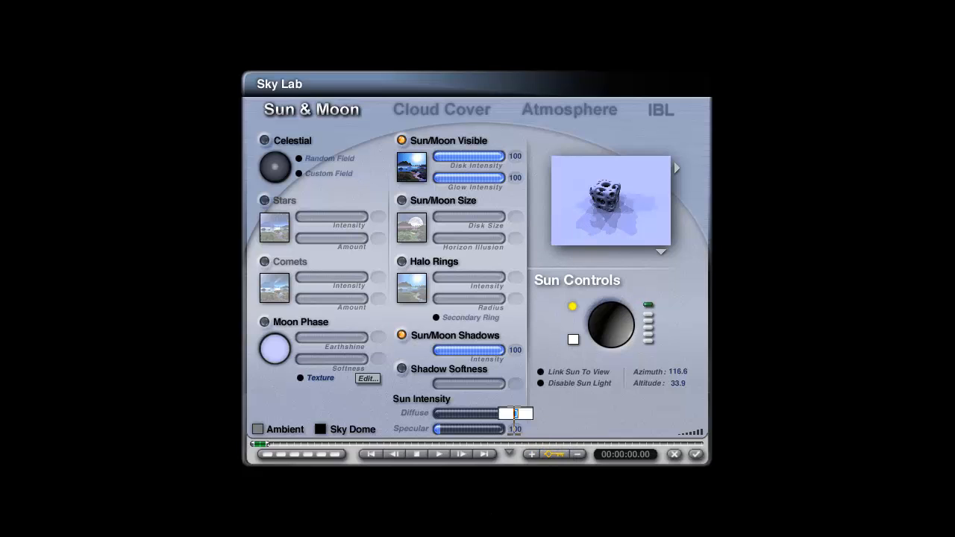
# Step: Try sun diffuse intensities of 10, 100 and 50 against the sky preview
pyautogui.write('1')
pyautogui.press('Return')
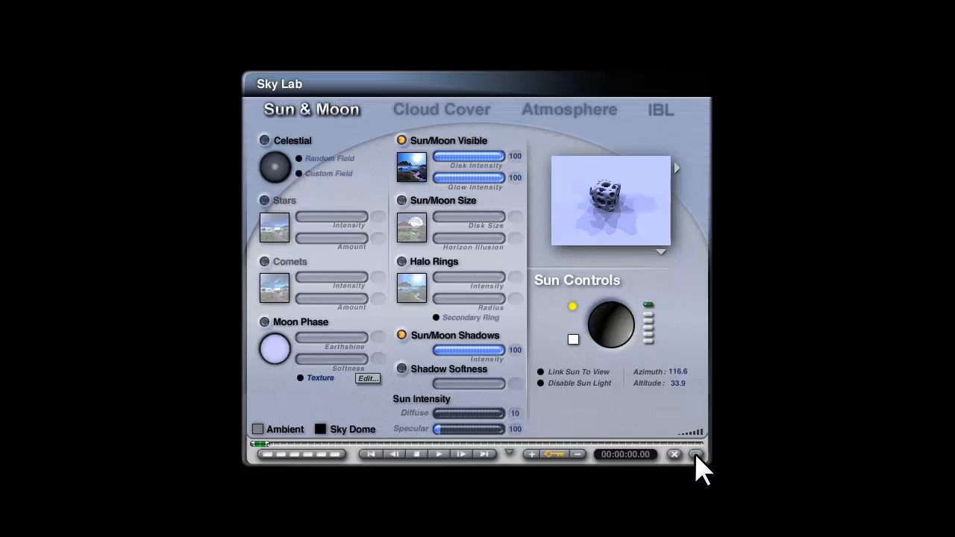
pyautogui.write('00')
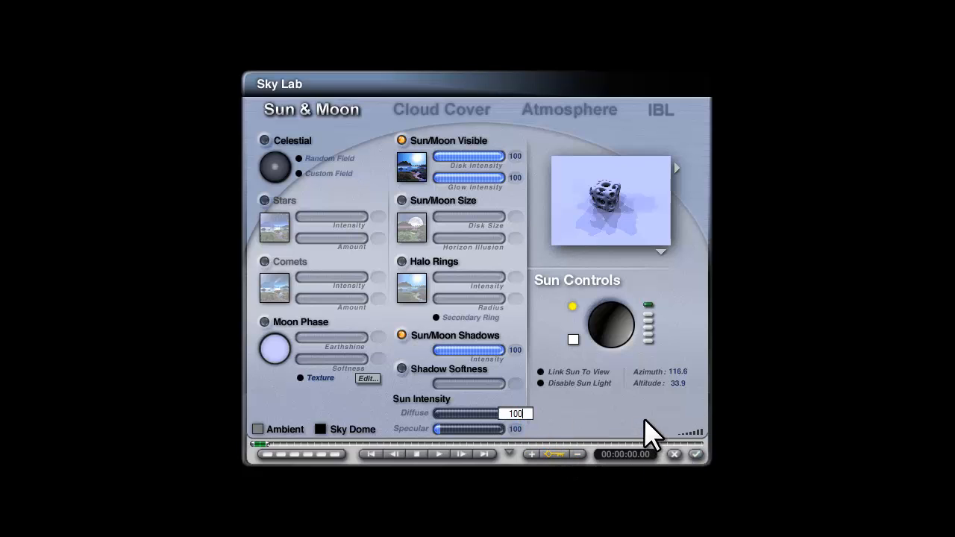
pyautogui.press('Return')
pyautogui.click(516, 413)
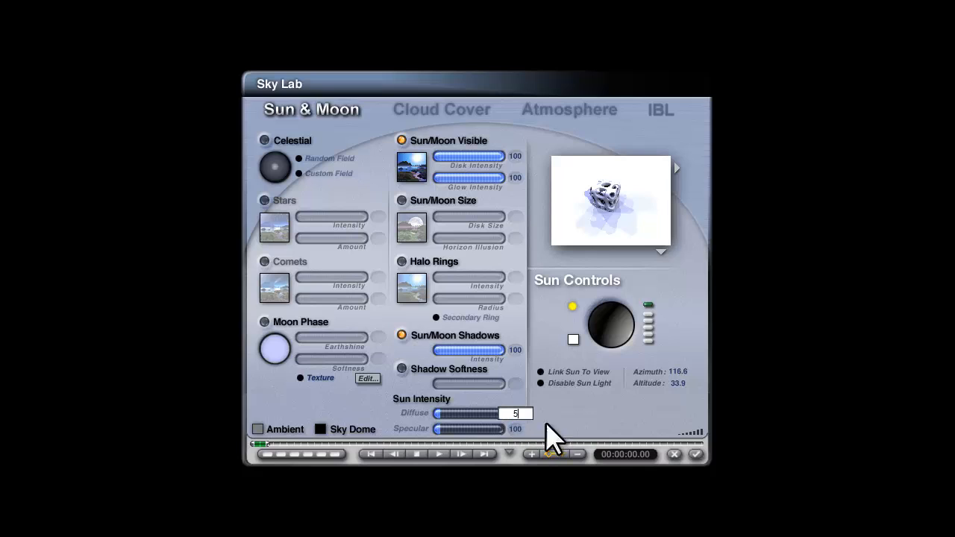
pyautogui.write('50')
pyautogui.press('Return')
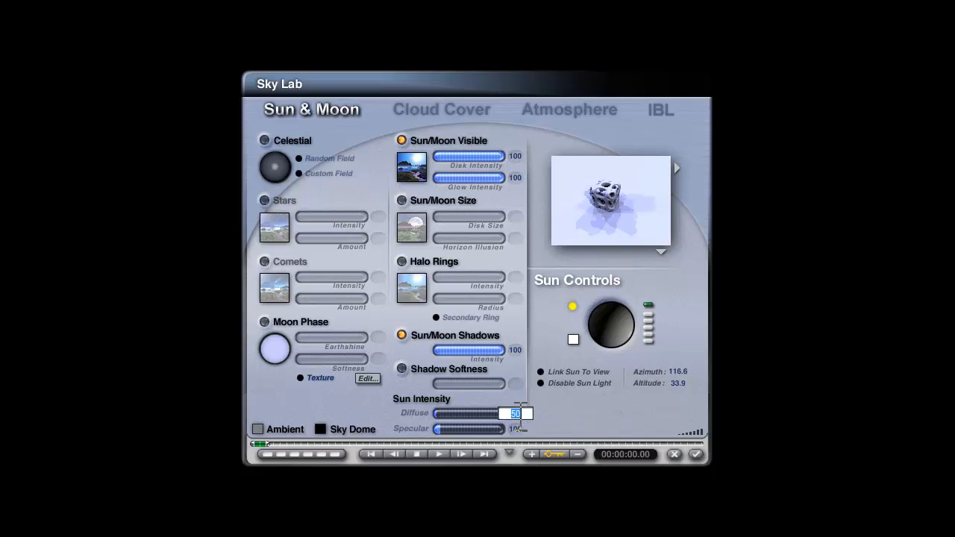
# Step: Set the sun's diffuse intensity to 30 and apply the sky settings
pyautogui.write('30')
pyautogui.press('Return')
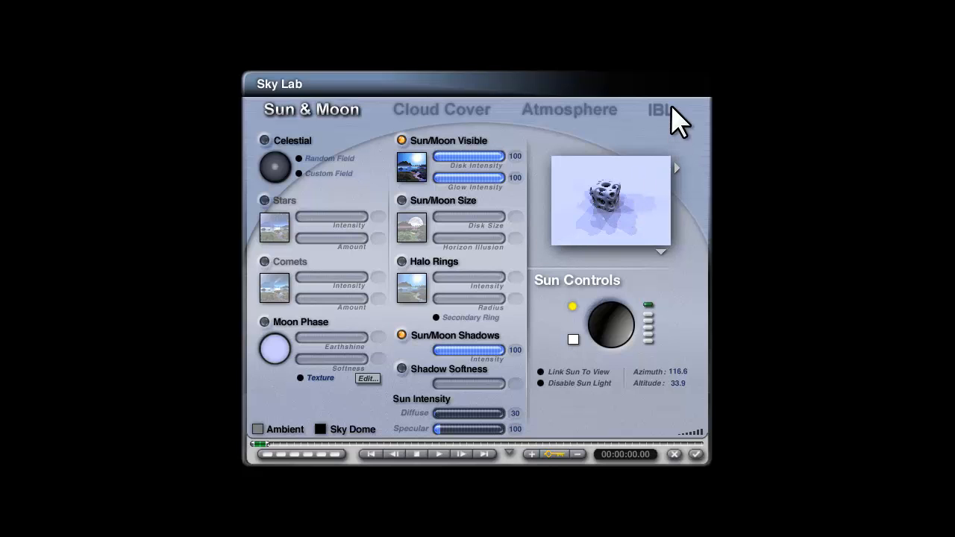
pyautogui.click(699, 454)
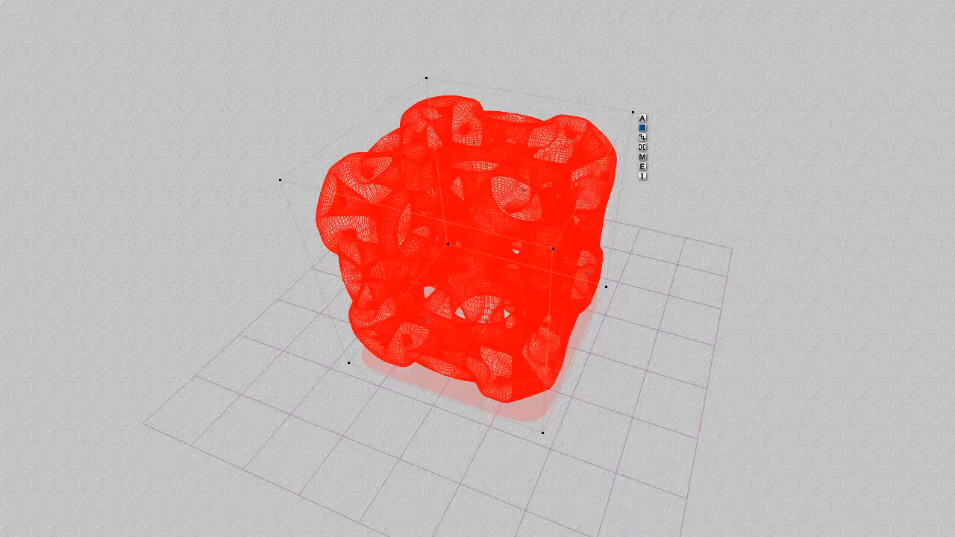
# Step: Rotate the camera around the imported cube and run a test render from that angle
pyautogui.moveTo(35, 187); pyautogui.dragTo(37, 183)
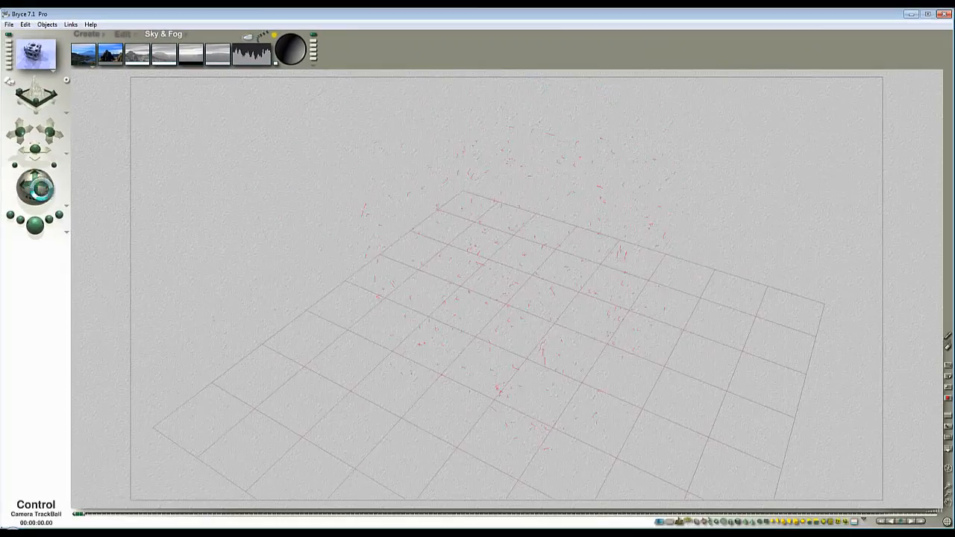
pyautogui.click(35, 224)
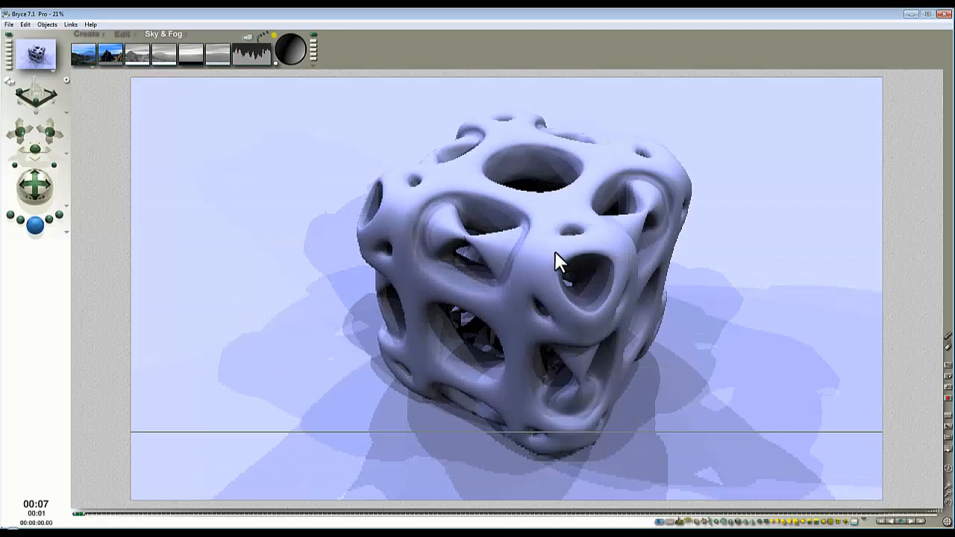
pyautogui.click(591, 207)
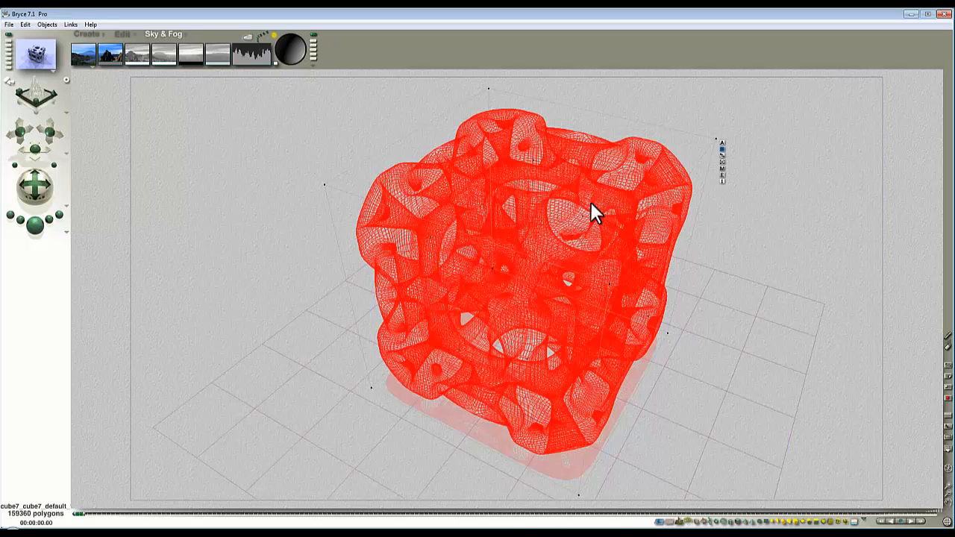
# Step: Give the cube's material a picture texture as its diffuse source and set its mapping to Object Cubic
pyautogui.click(723, 168)
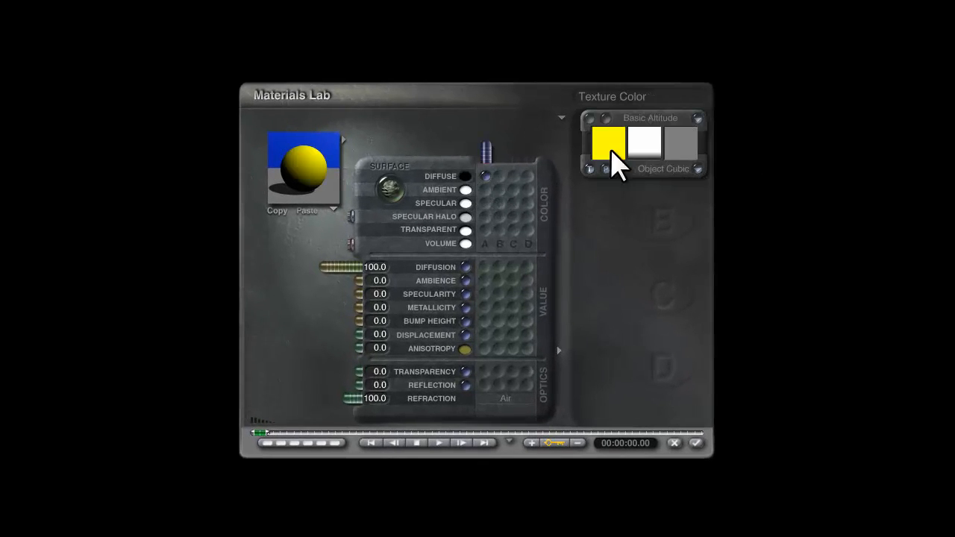
pyautogui.click(606, 169)
pyautogui.click(675, 170)
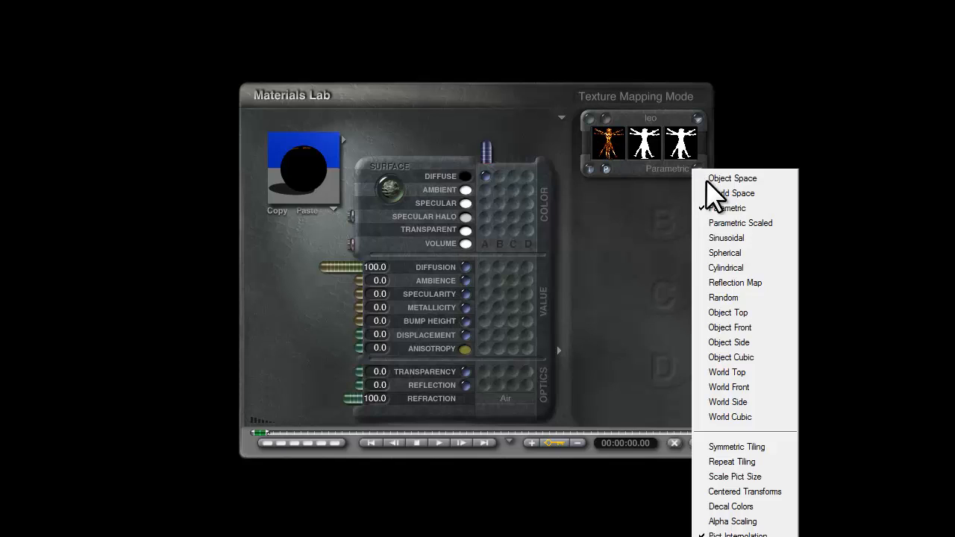
pyautogui.click(749, 355)
# Step: Load cubeface.jpg as the cube's texture picture and examine the rendered surface close up
pyautogui.click(607, 121)
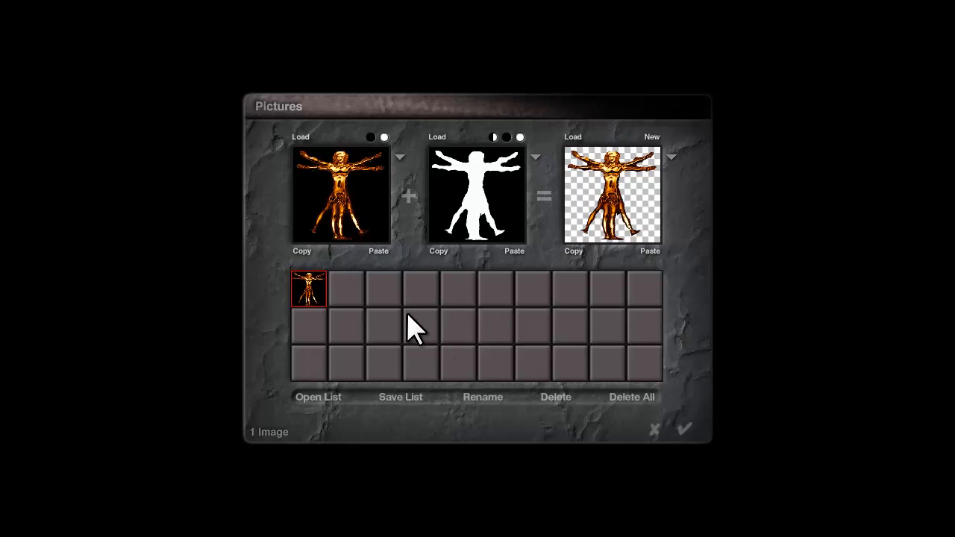
pyautogui.click(348, 291)
pyautogui.moveTo(619, 251); pyautogui.dragTo(621, 279)
pyautogui.click(357, 280)
pyautogui.click(598, 341)
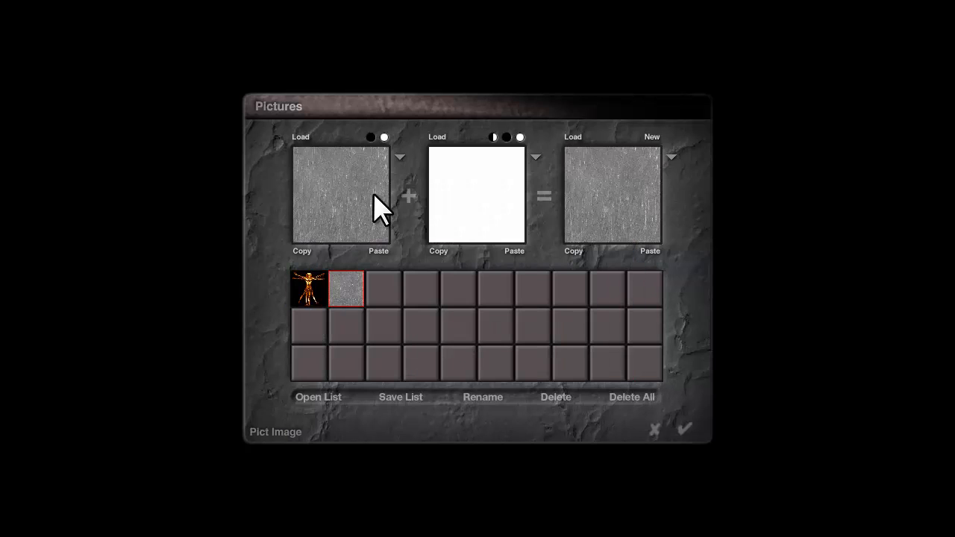
pyautogui.click(684, 430)
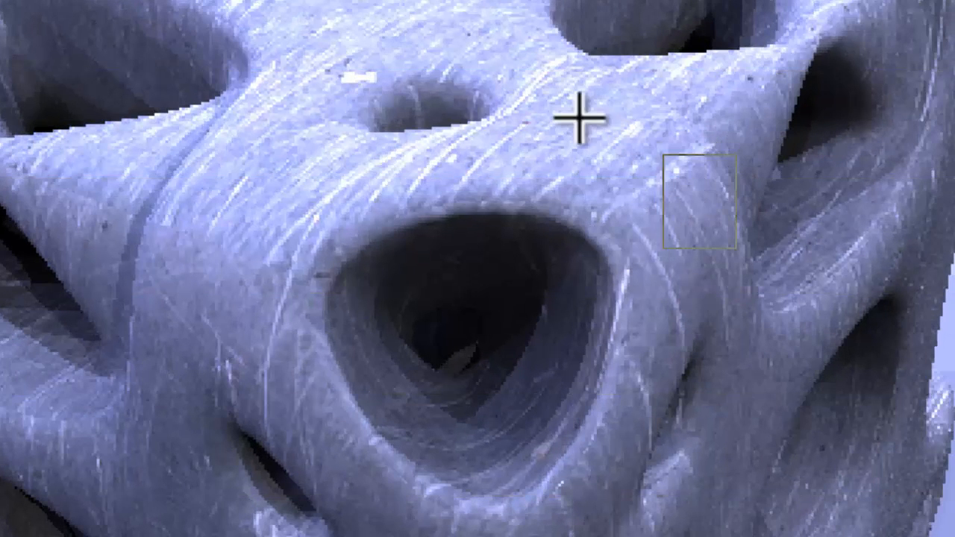
pyautogui.moveTo(578, 119); pyautogui.dragTo(736, 247)
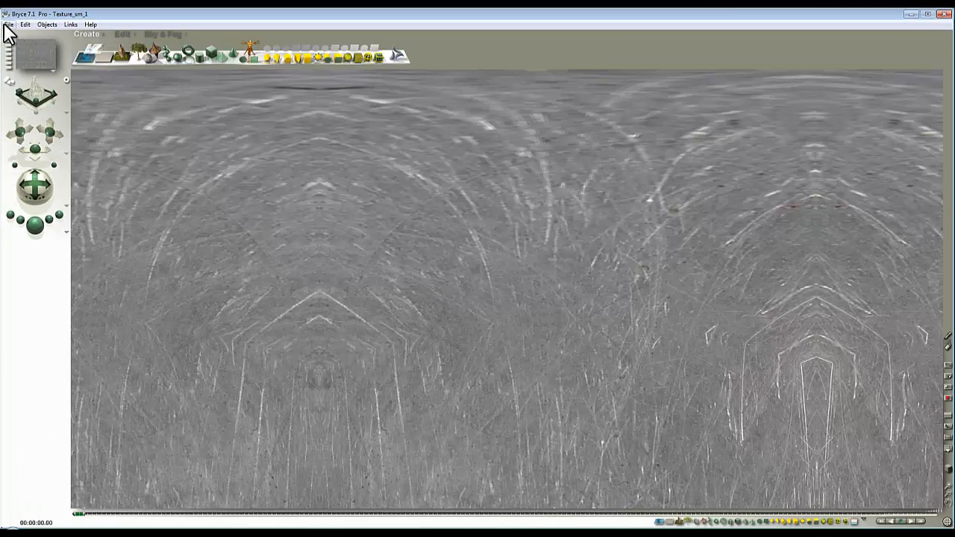
# Step: Save the scratched-metal spherical panorama document under a new file name
pyautogui.click(8, 24)
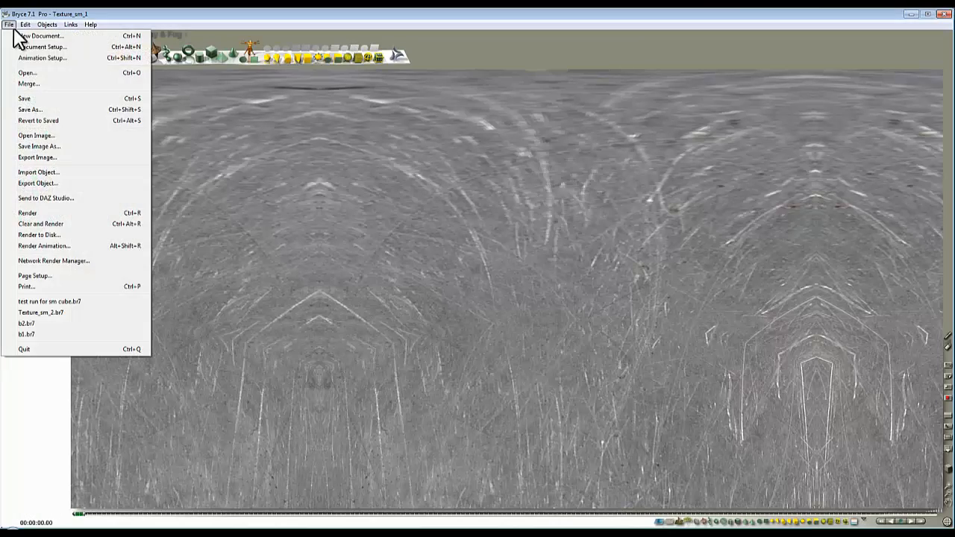
pyautogui.click(30, 110)
pyautogui.click(544, 317)
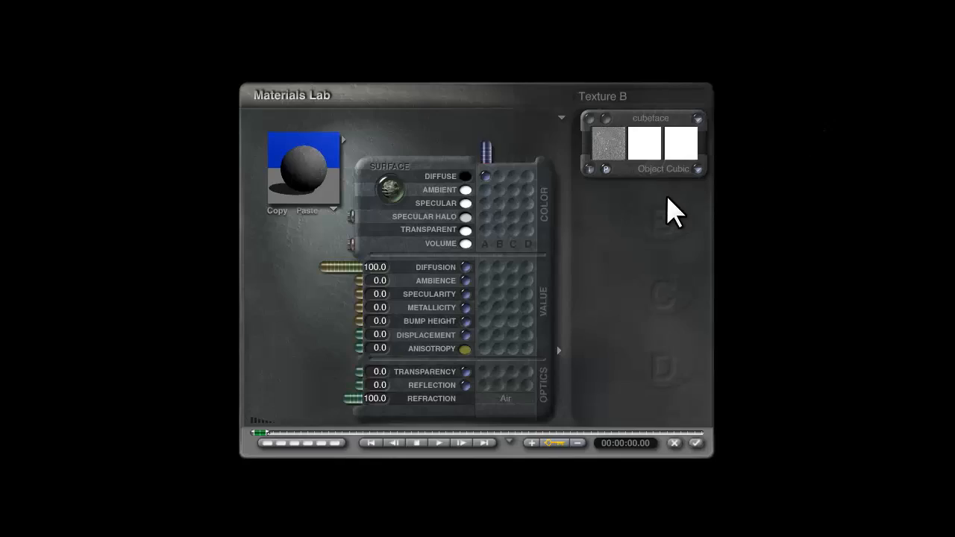
# Step: Replace the cube's texture picture with Texture_sm_2.bmp and set its mapping to Spherical
pyautogui.click(605, 118)
pyautogui.click(384, 292)
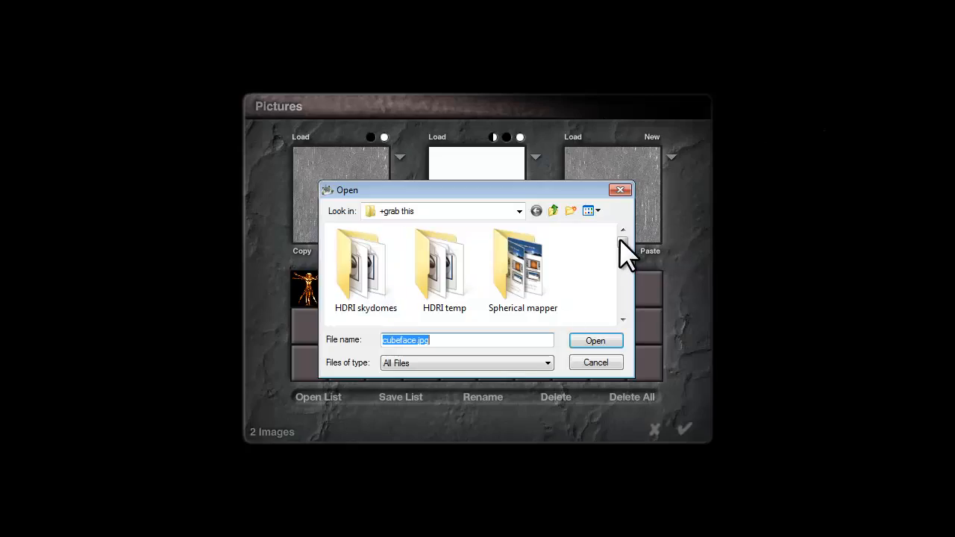
pyautogui.moveTo(620, 240); pyautogui.dragTo(624, 306)
pyautogui.click(392, 310)
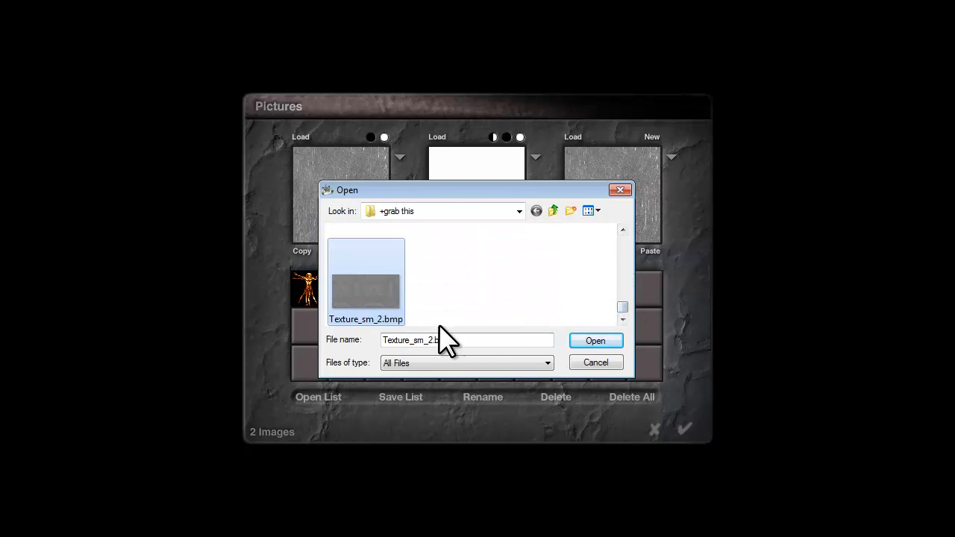
pyautogui.click(595, 340)
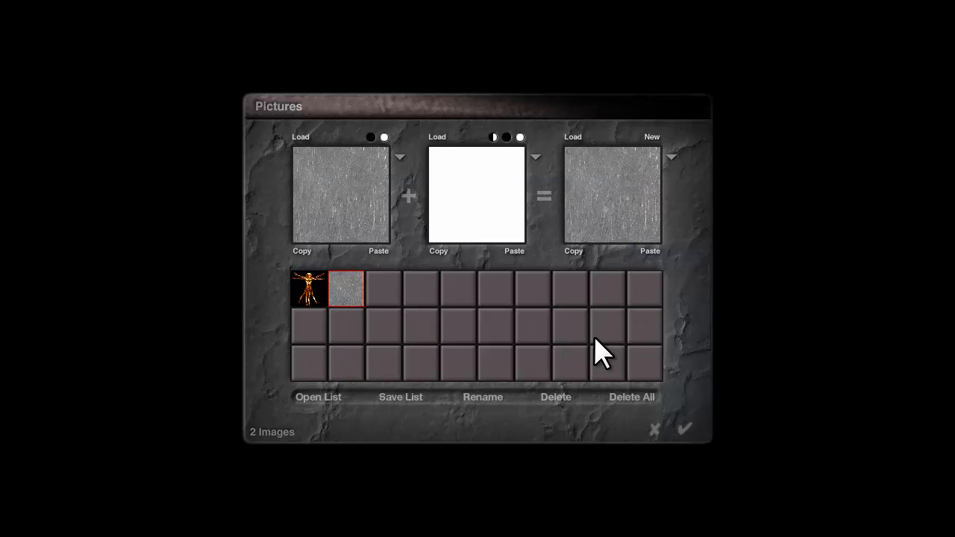
pyautogui.click(685, 430)
pyautogui.click(697, 169)
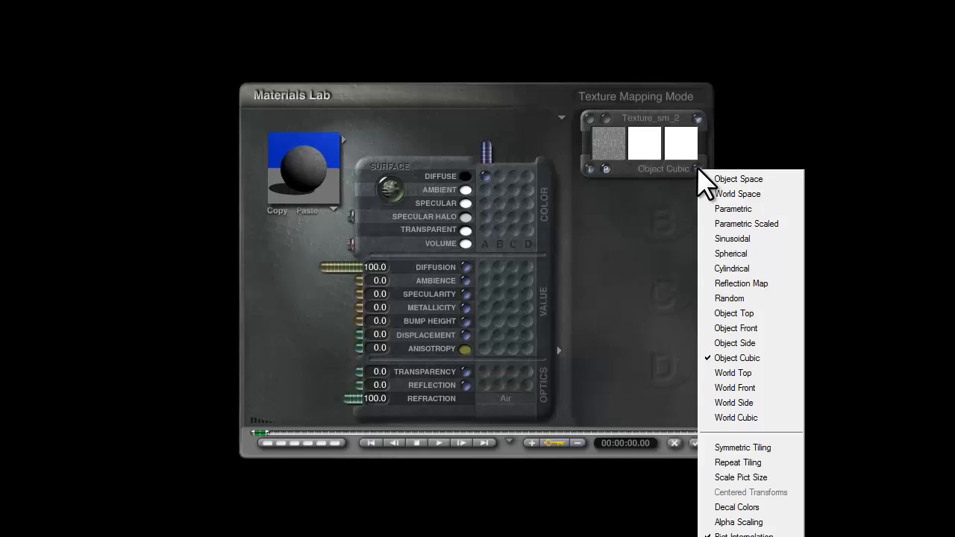
pyautogui.click(739, 239)
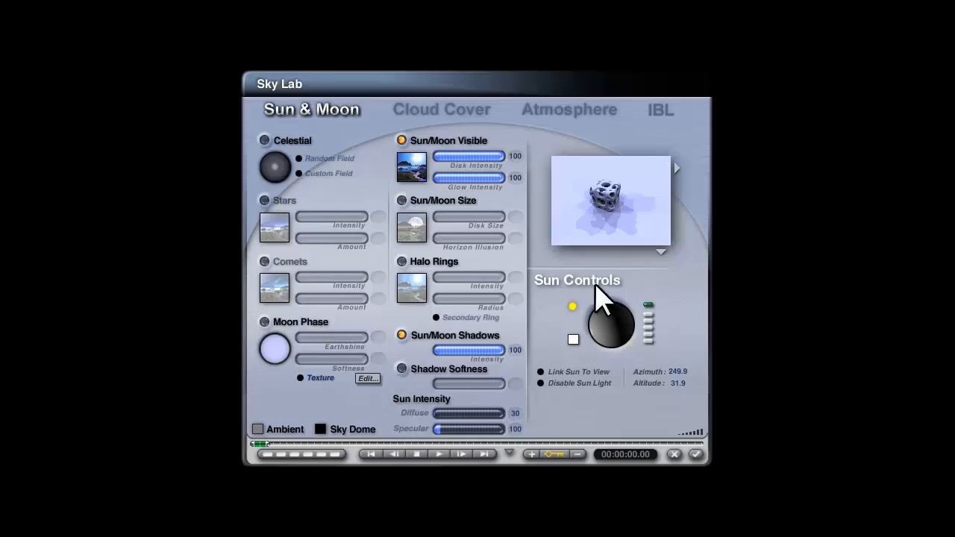
# Step: Lower the image-based light's saturation to 65 and apply the sky settings
pyautogui.click(672, 117)
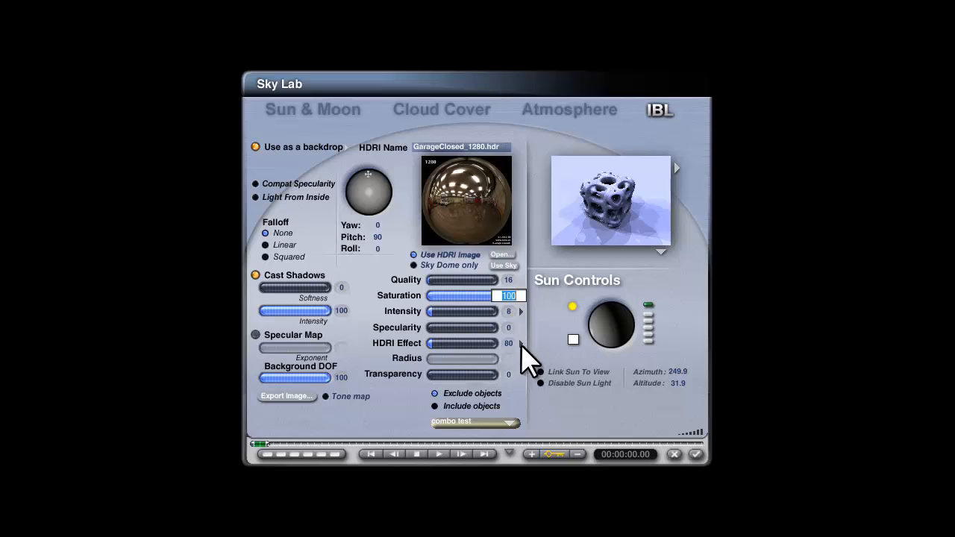
pyautogui.write('65')
pyautogui.press('Return')
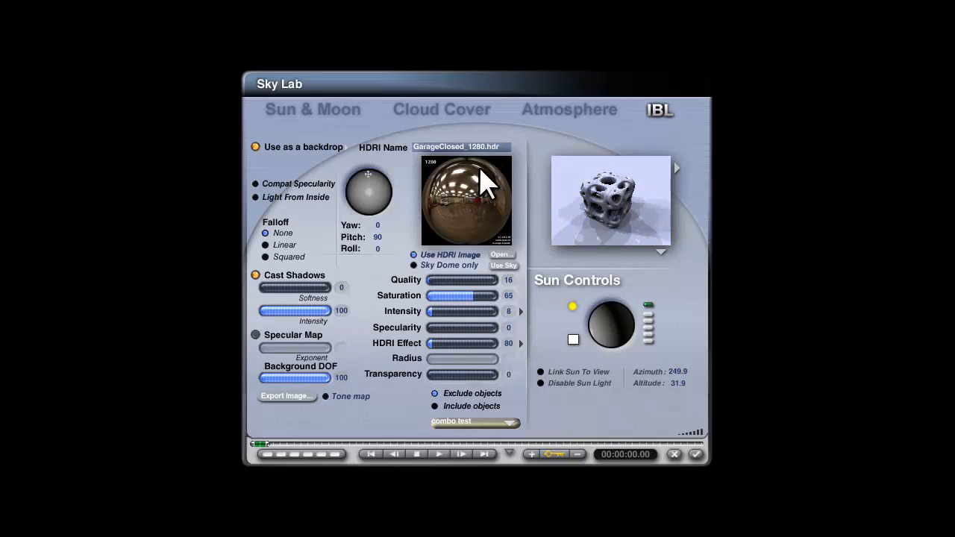
pyautogui.click(695, 454)
# Step: Set the cube material's reflection to 15 and adjust the viewing angle of the material preview
pyautogui.click(796, 111)
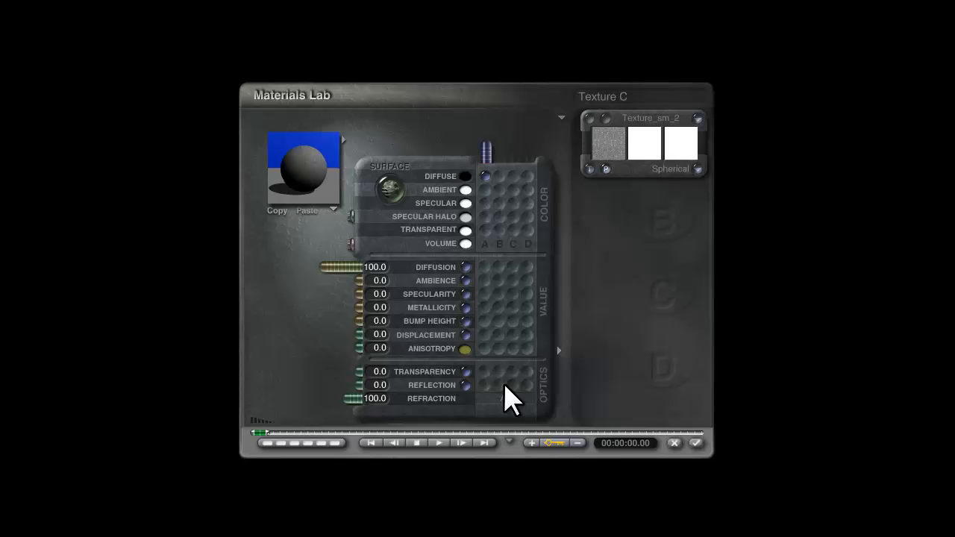
pyautogui.click(380, 386)
pyautogui.write('15')
pyautogui.press('Return')
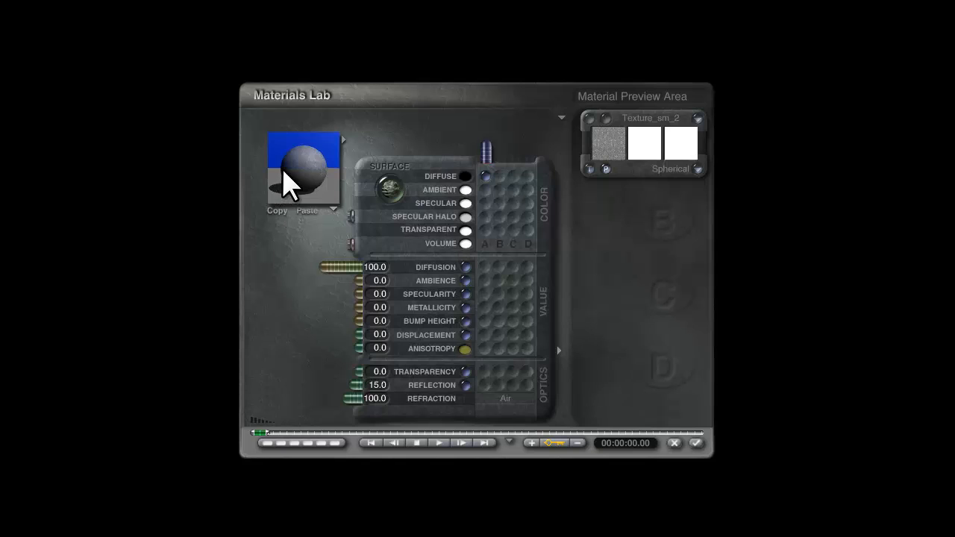
pyautogui.moveTo(309, 163)
pyautogui.mouseDown()
pyautogui.moveTo(302, 199)
pyautogui.moveTo(307, 182)
pyautogui.mouseUp()
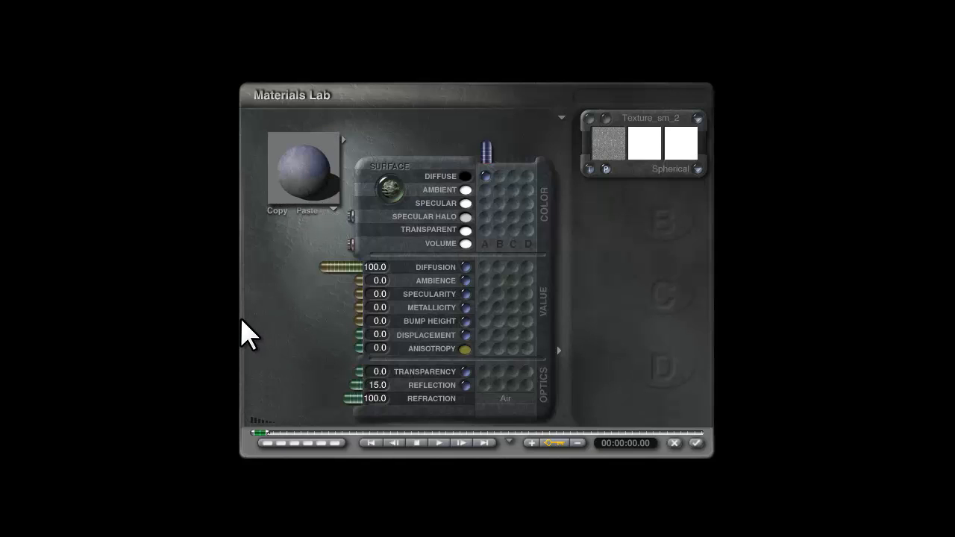
# Step: Set the material's specularity to 100, drive anisotropy at 100 with texture A, and make the specular halo black
pyautogui.moveTo(359, 294); pyautogui.dragTo(241, 296)
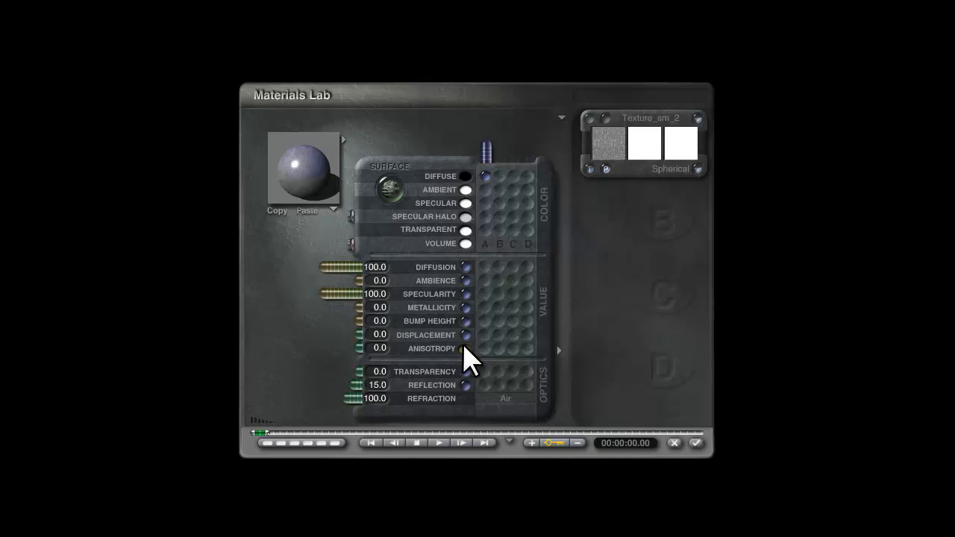
pyautogui.moveTo(359, 349); pyautogui.dragTo(249, 349)
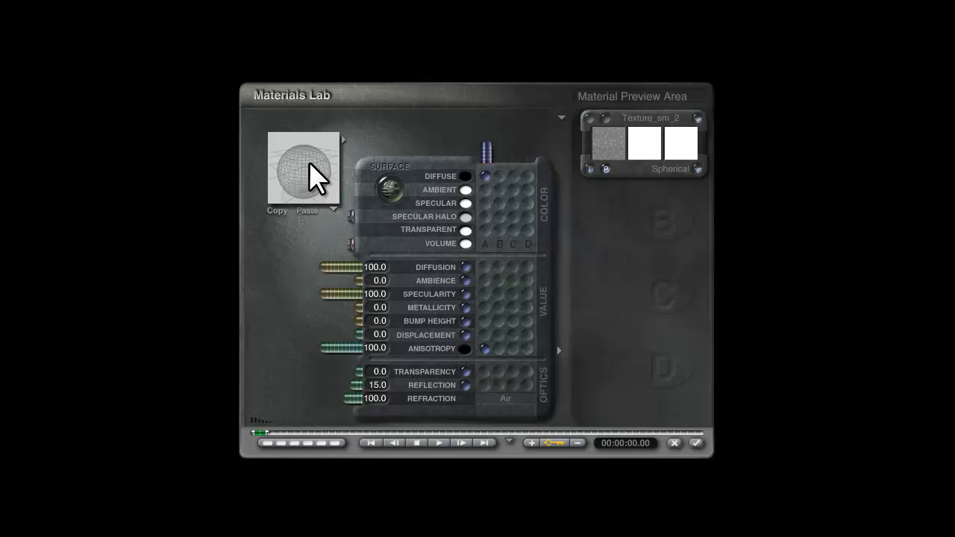
pyautogui.click(466, 216)
pyautogui.moveTo(850, 217); pyautogui.dragTo(829, 221)
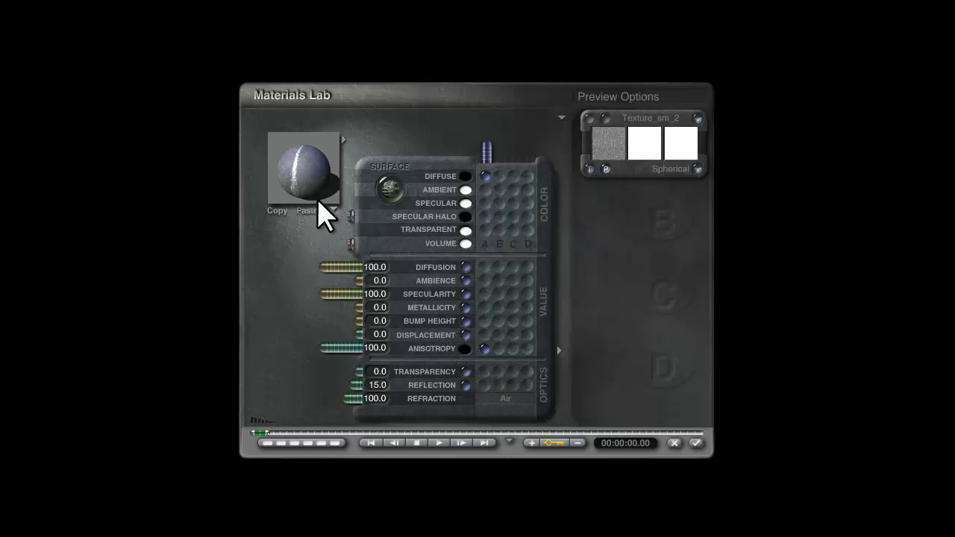
pyautogui.click(299, 187)
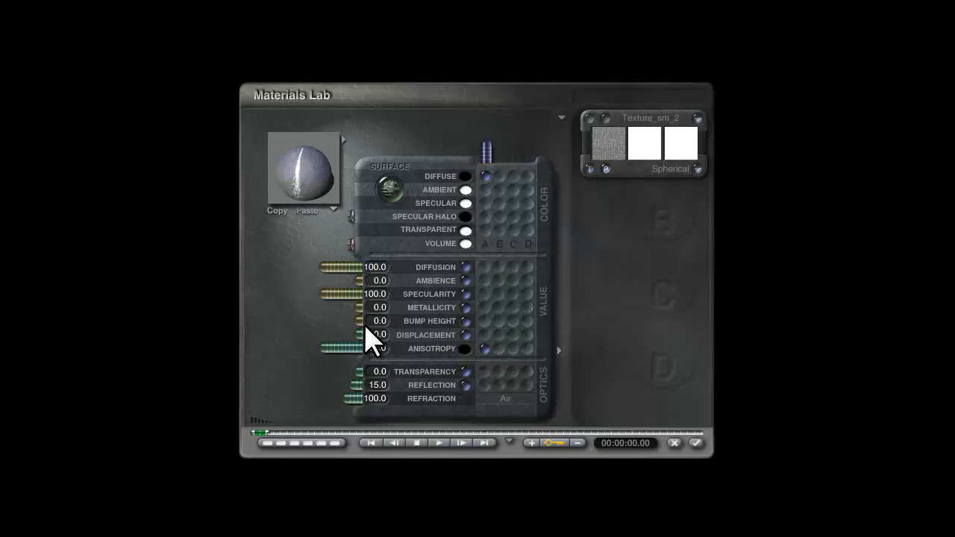
# Step: Copy the Texture_sm_2 colour image into its alpha channel, replacing the plain white alpha
pyautogui.click(604, 121)
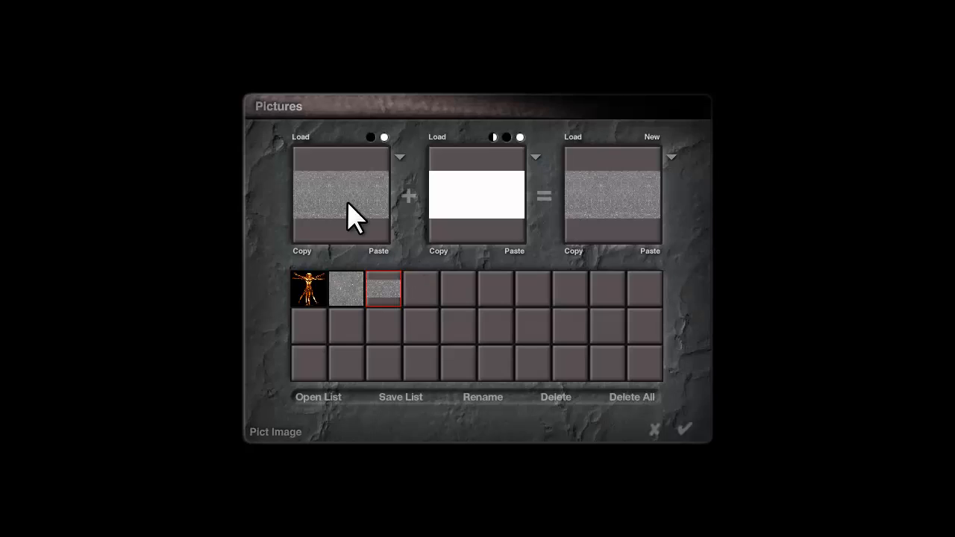
pyautogui.click(315, 252)
pyautogui.click(512, 252)
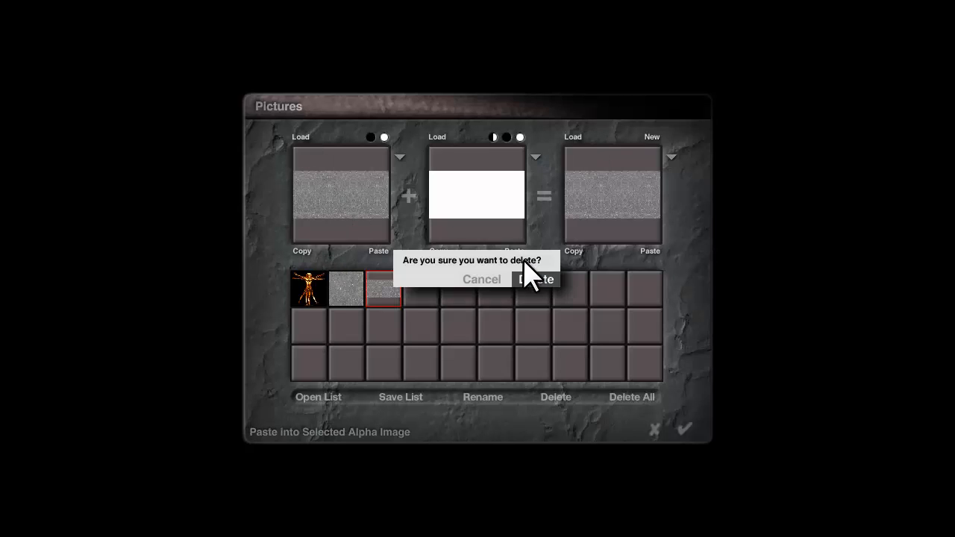
pyautogui.click(532, 273)
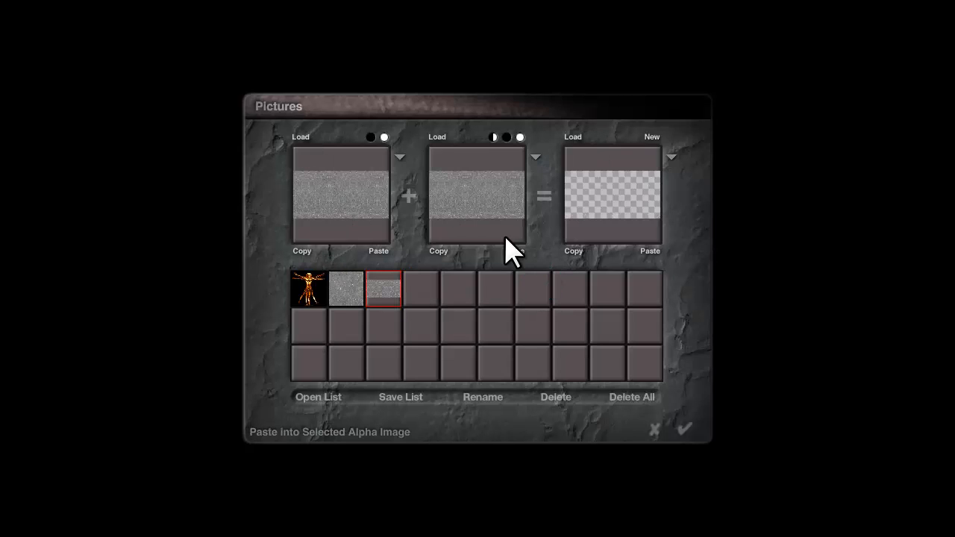
pyautogui.click(684, 429)
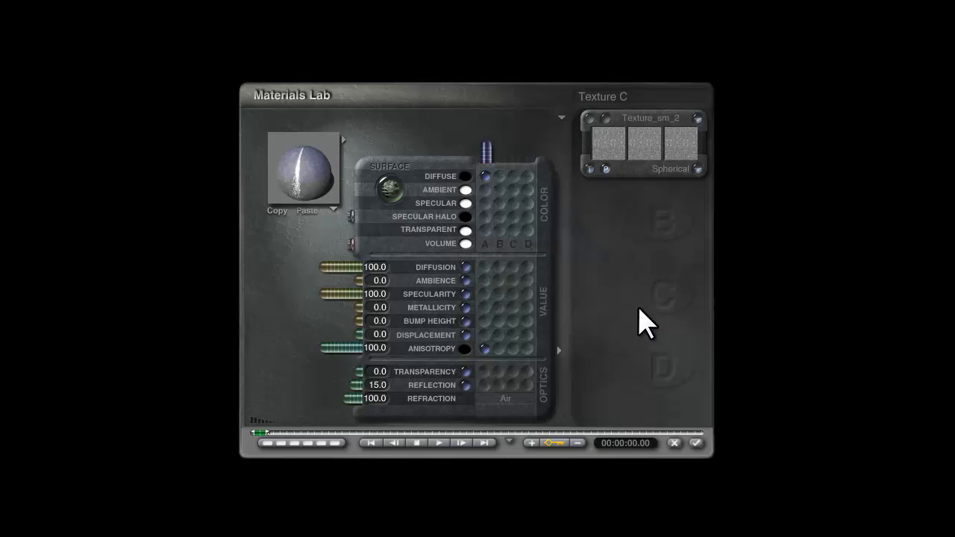
# Step: Drive a bump height of -15 with texture A, apply the material, and test-render areas of the cube
pyautogui.click(300, 190)
pyautogui.click(377, 321)
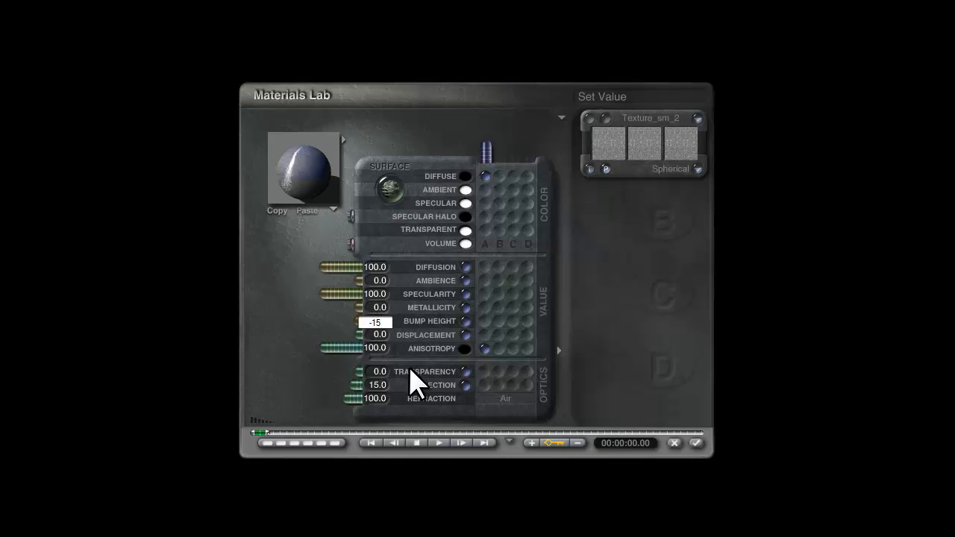
pyautogui.press('Return')
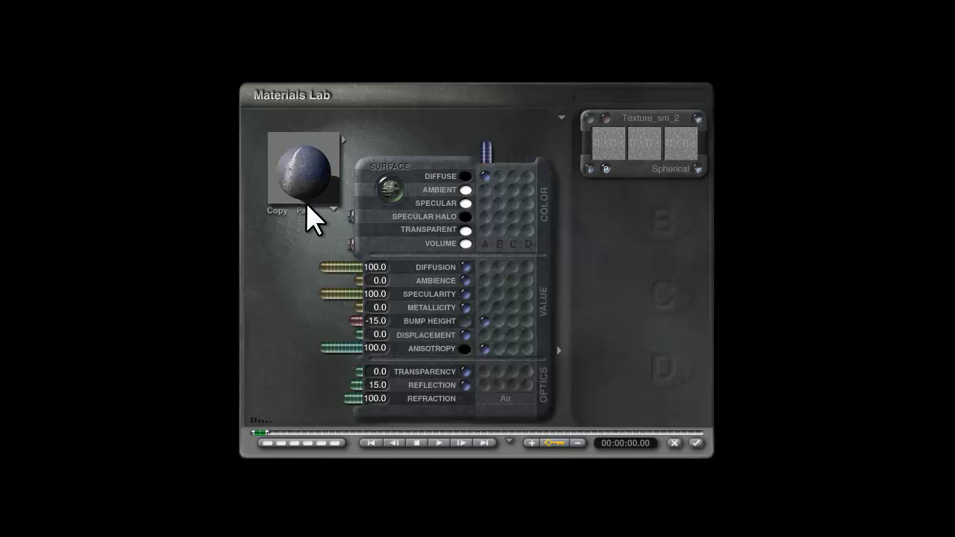
pyautogui.moveTo(296, 187); pyautogui.dragTo(315, 175)
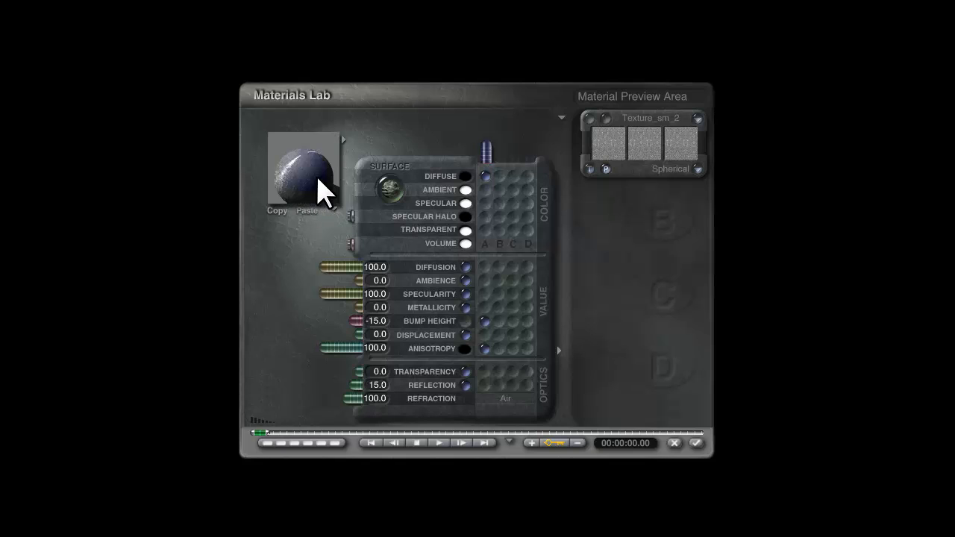
pyautogui.click(696, 443)
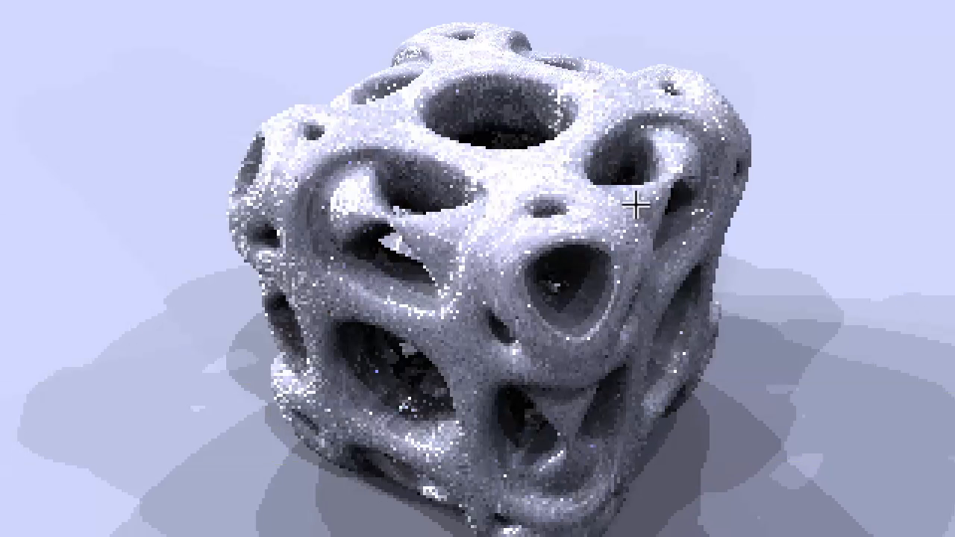
pyautogui.moveTo(634, 205); pyautogui.dragTo(561, 124)
pyautogui.moveTo(671, 306); pyautogui.dragTo(587, 205)
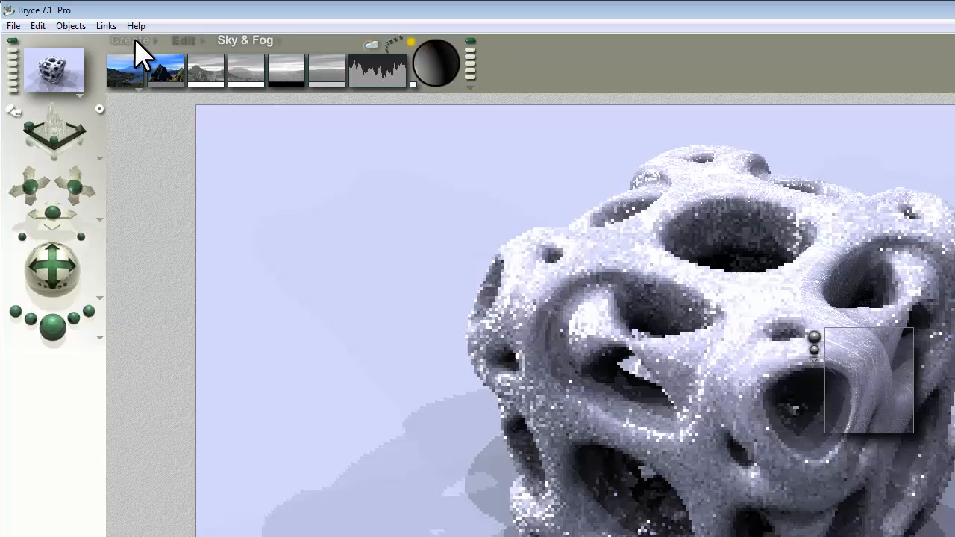
# Step: Create a radial light, assign it to the orange family, and name it Background
pyautogui.click(131, 40)
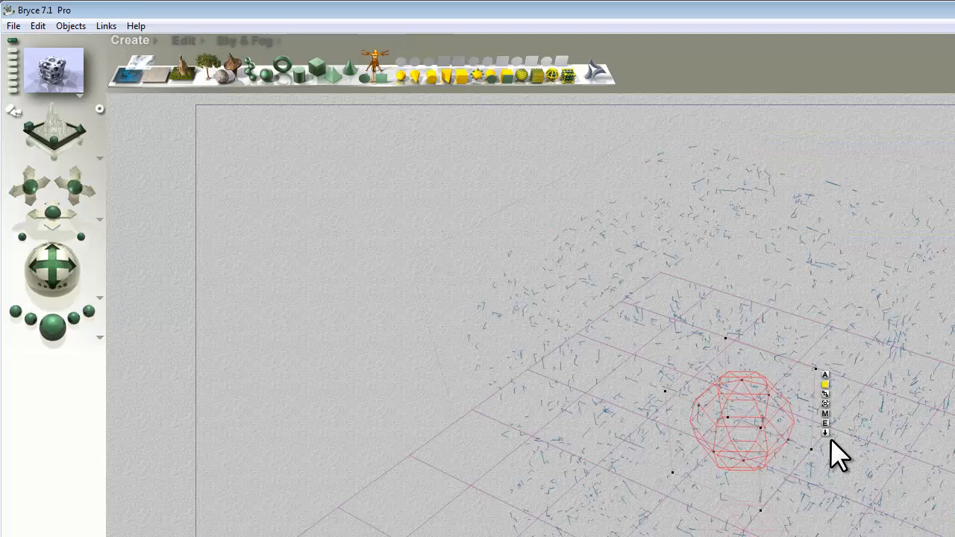
pyautogui.click(825, 385)
pyautogui.click(918, 462)
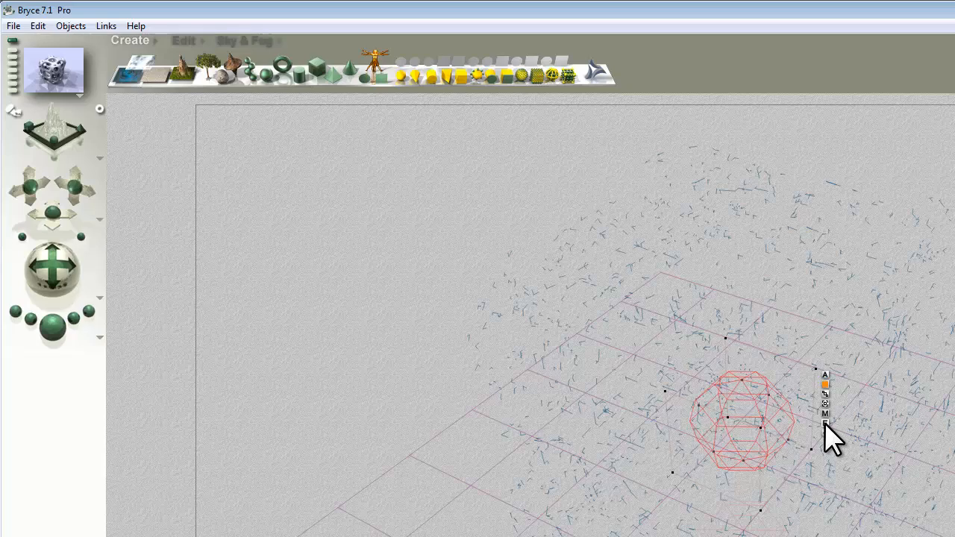
pyautogui.click(825, 374)
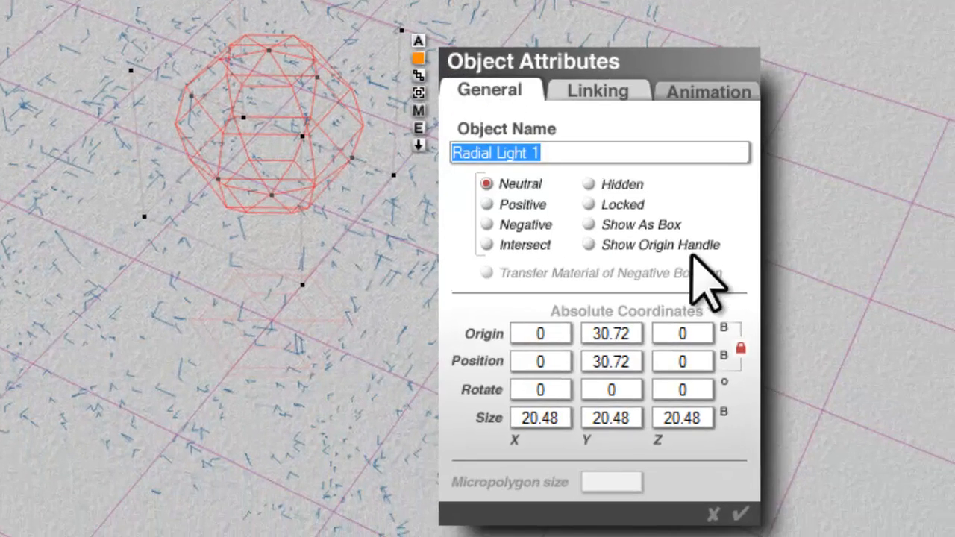
pyautogui.write('Background')
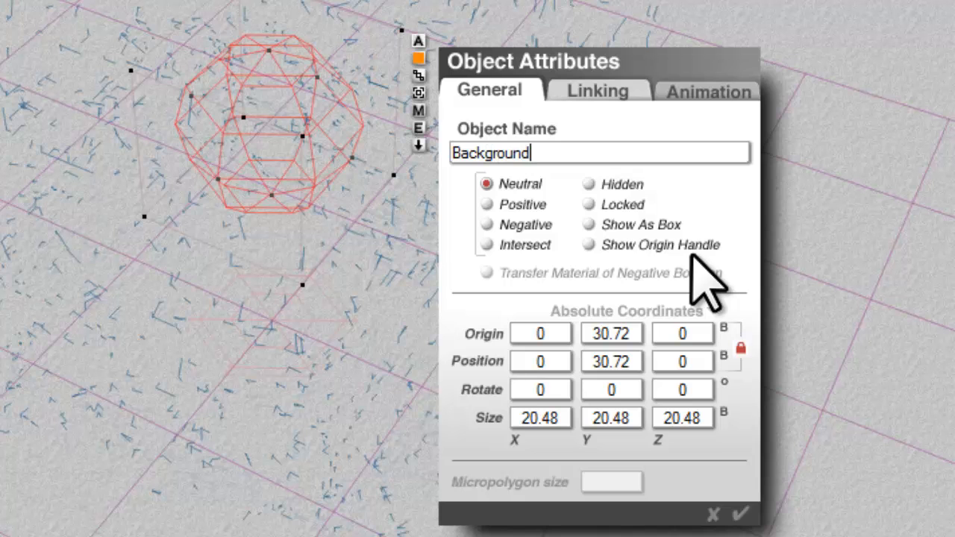
pyautogui.press('Return')
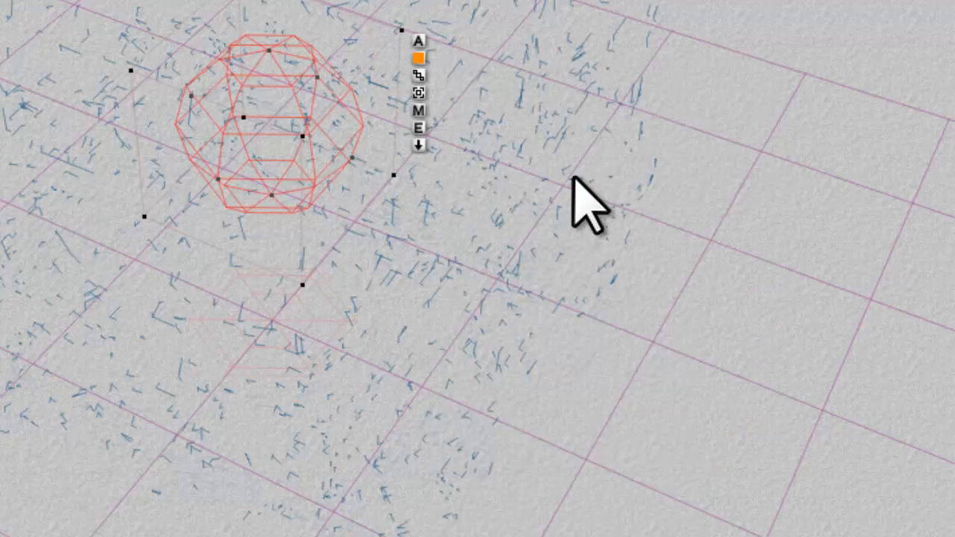
# Step: Set the light's diffuse and specular intensity to 0, enable True Ambience Optimization and a gel, and switch its influence to included objects
pyautogui.click(418, 127)
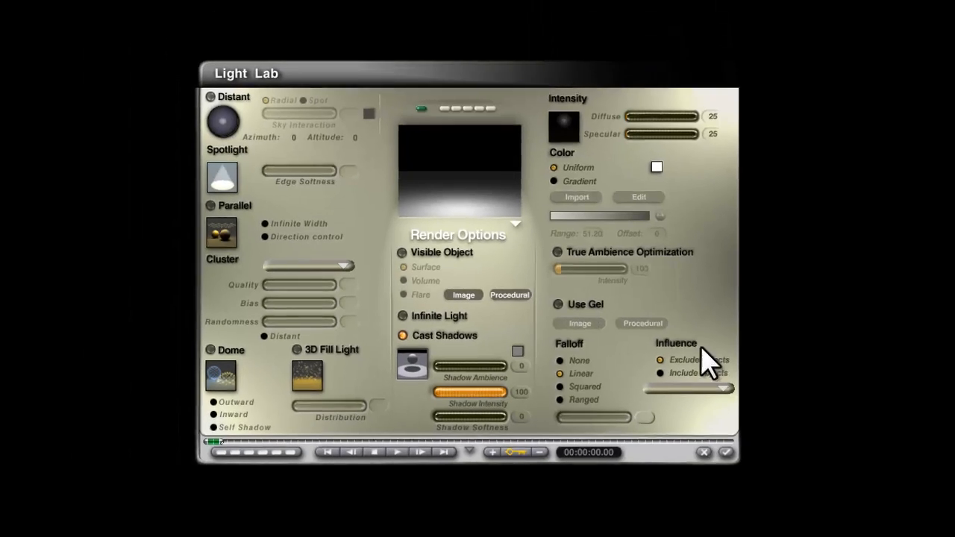
pyautogui.click(718, 118)
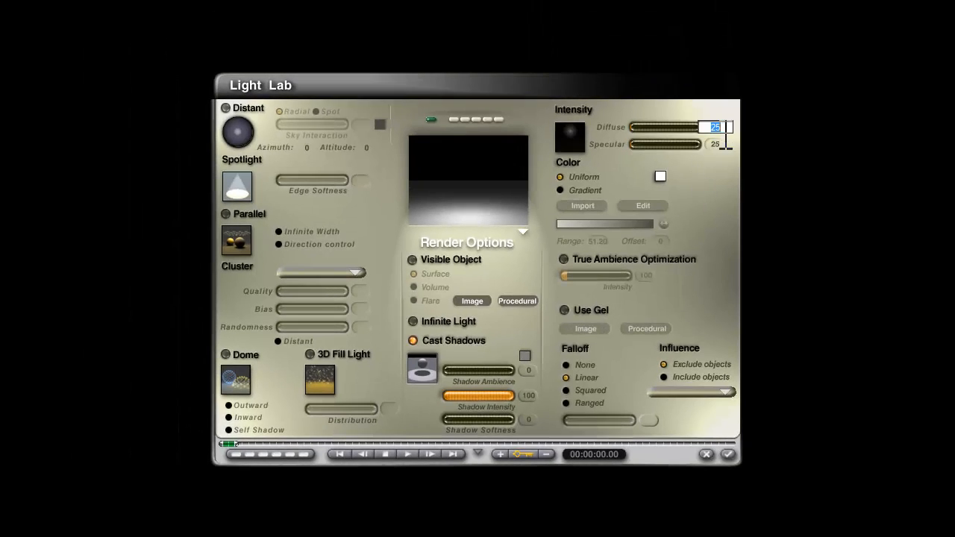
pyautogui.press('Return')
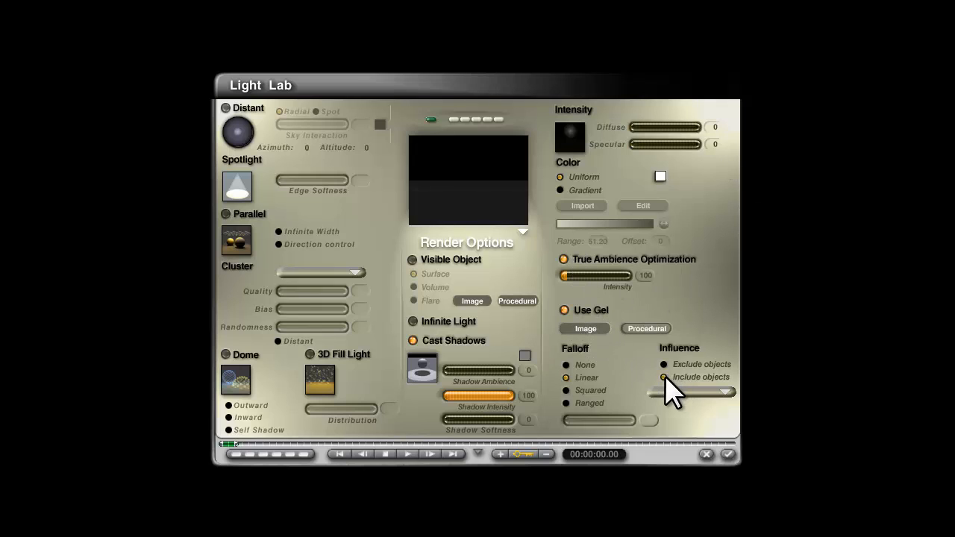
pyautogui.click(724, 392)
pyautogui.click(751, 443)
# Step: Give the light's procedural gel a grey diffuse colour and 0 transparency, and apply the light settings
pyautogui.click(640, 327)
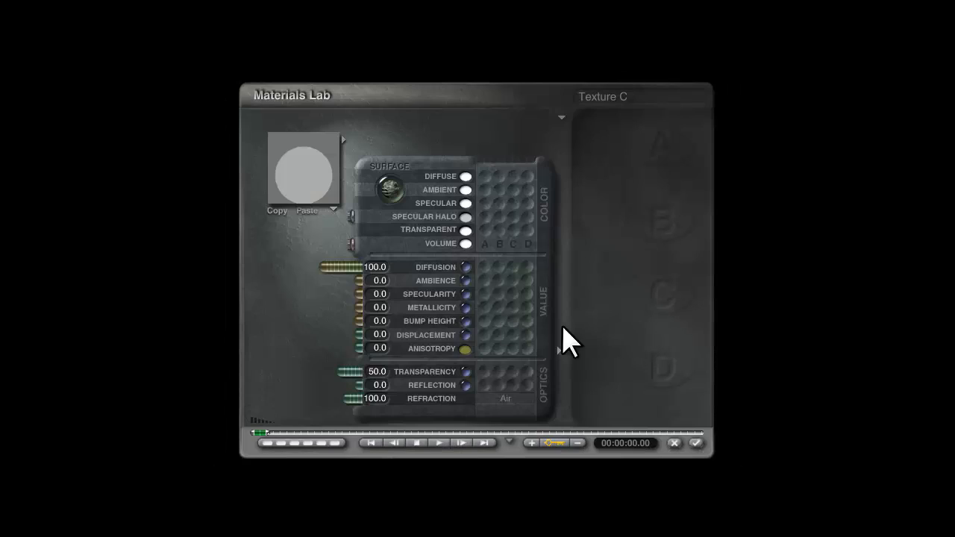
pyautogui.click(351, 244)
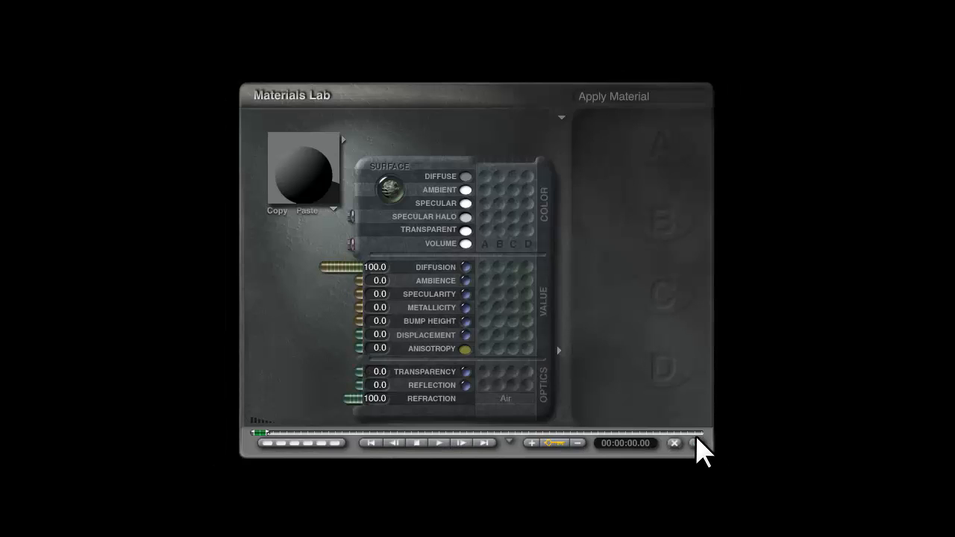
pyautogui.click(699, 443)
pyautogui.click(729, 456)
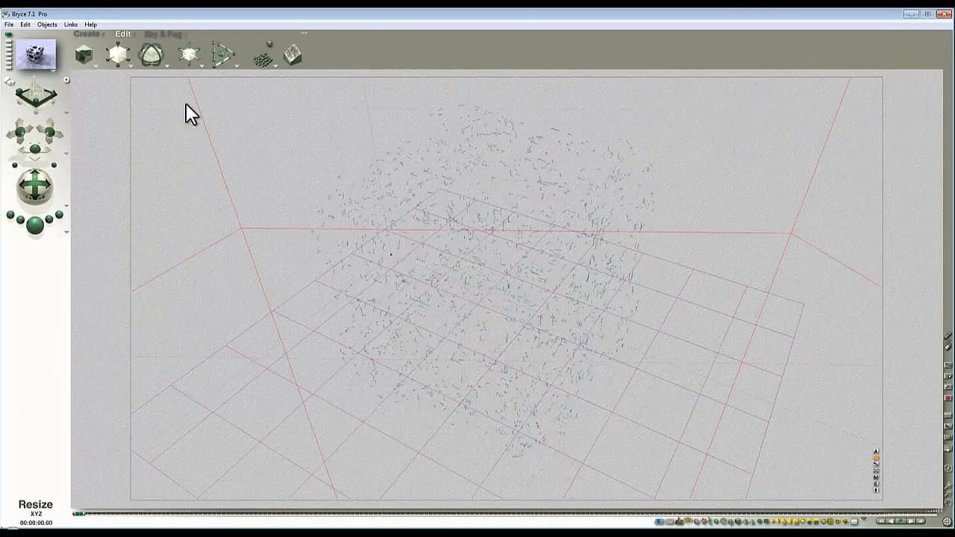
# Step: Make the image-based light shine from inside, turn off its shadows, and toggle the HDRI effect's true ambience optimization
pyautogui.click(163, 34)
pyautogui.click(218, 45)
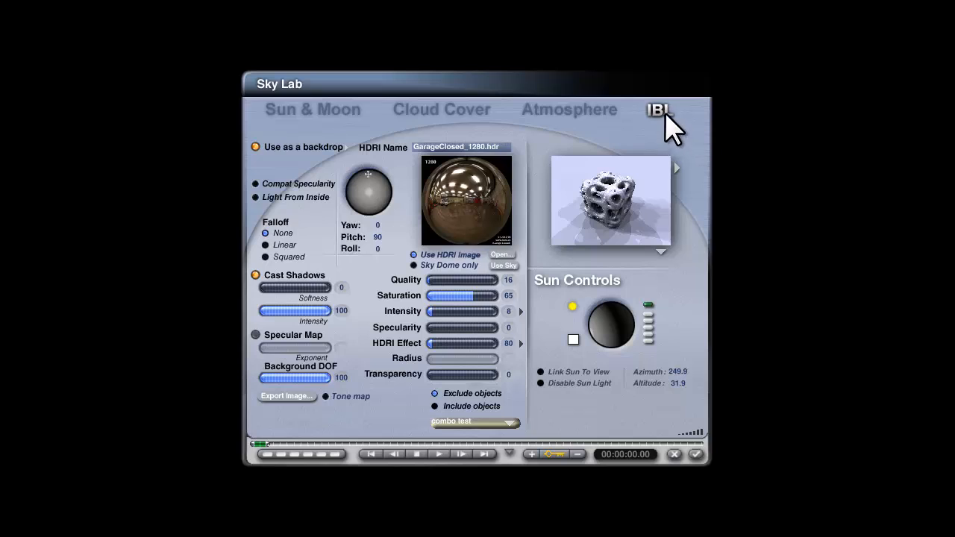
pyautogui.click(256, 197)
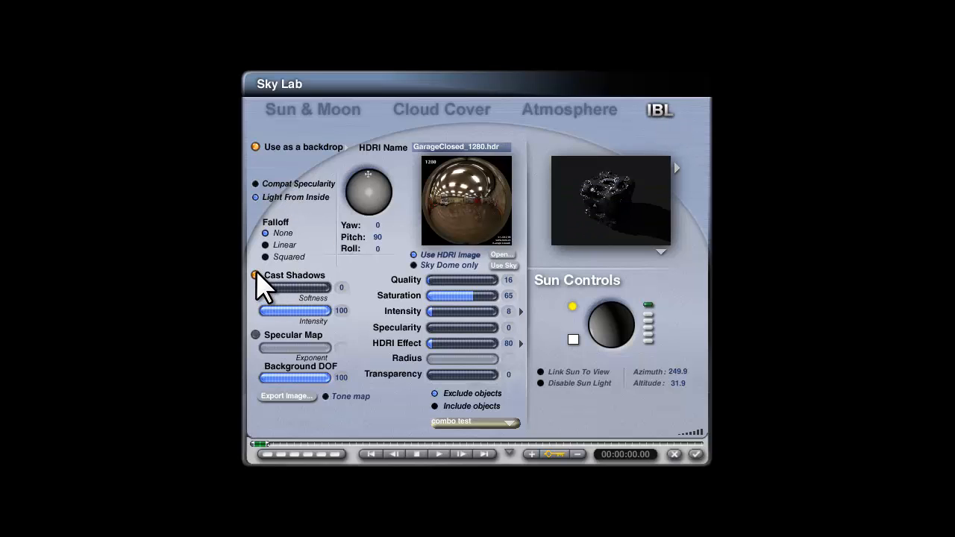
pyautogui.click(255, 276)
pyautogui.click(521, 343)
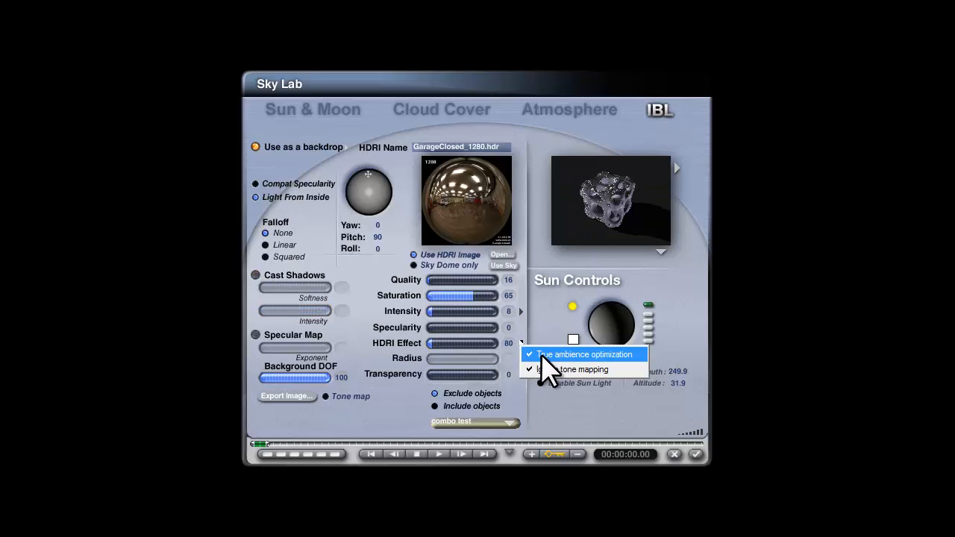
pyautogui.click(541, 356)
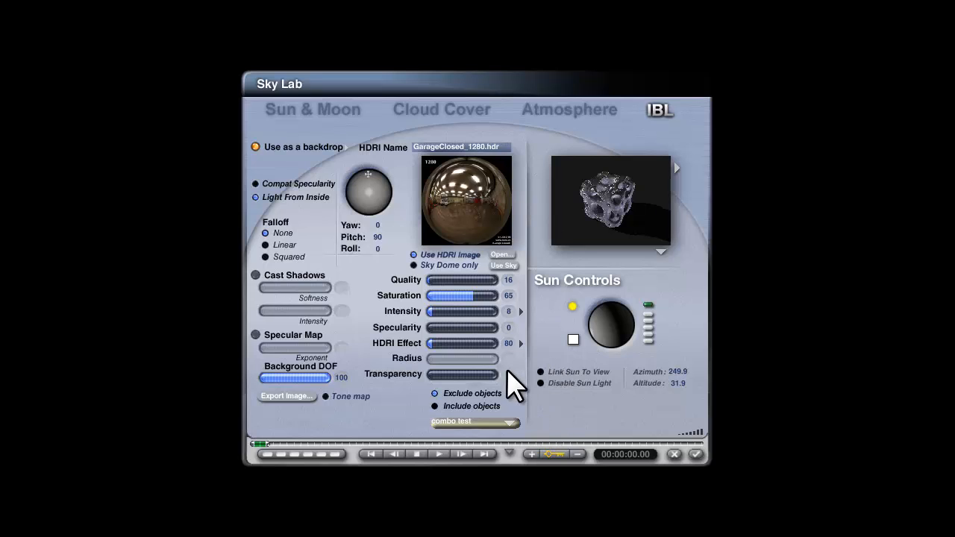
# Step: Restrict the image-based light to include the Background object and apply the sky settings
pyautogui.click(435, 406)
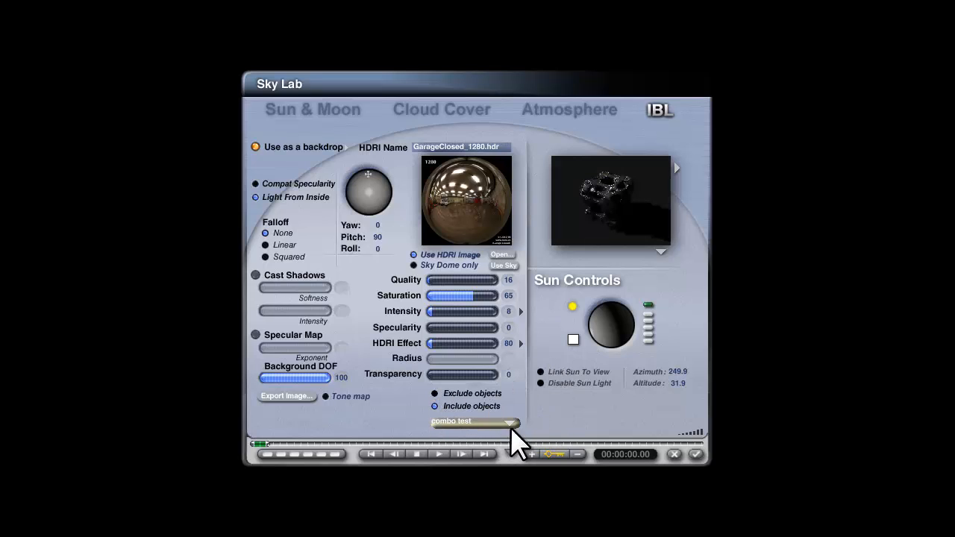
pyautogui.click(511, 424)
pyautogui.click(551, 470)
pyautogui.click(697, 454)
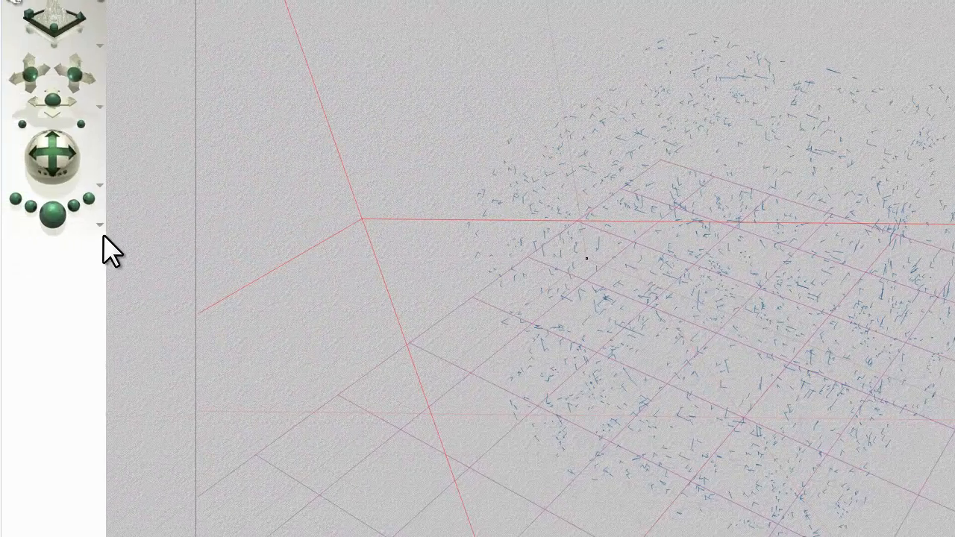
# Step: Set the render options to Premium quality with True Ambience at 4 rays per pixel
pyautogui.click(100, 225)
pyautogui.click(148, 309)
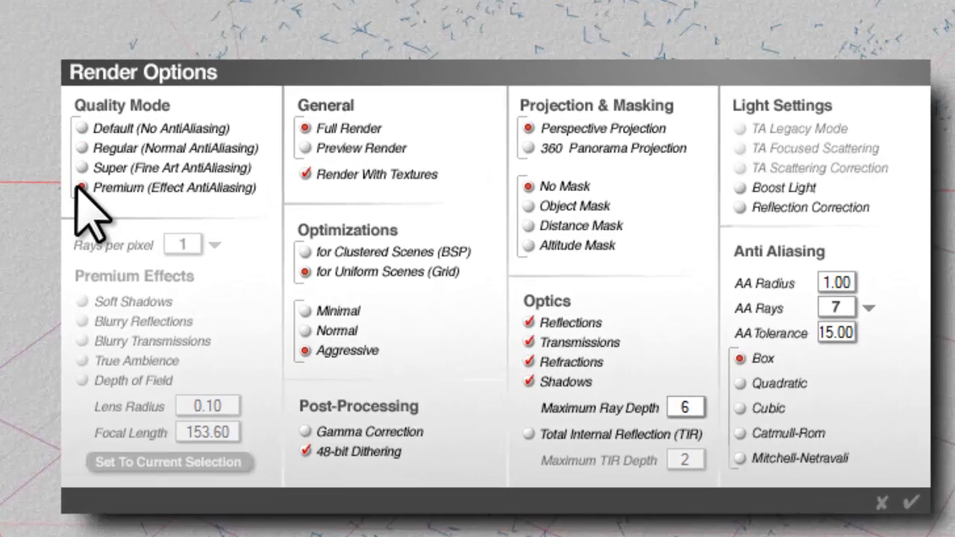
pyautogui.click(105, 363)
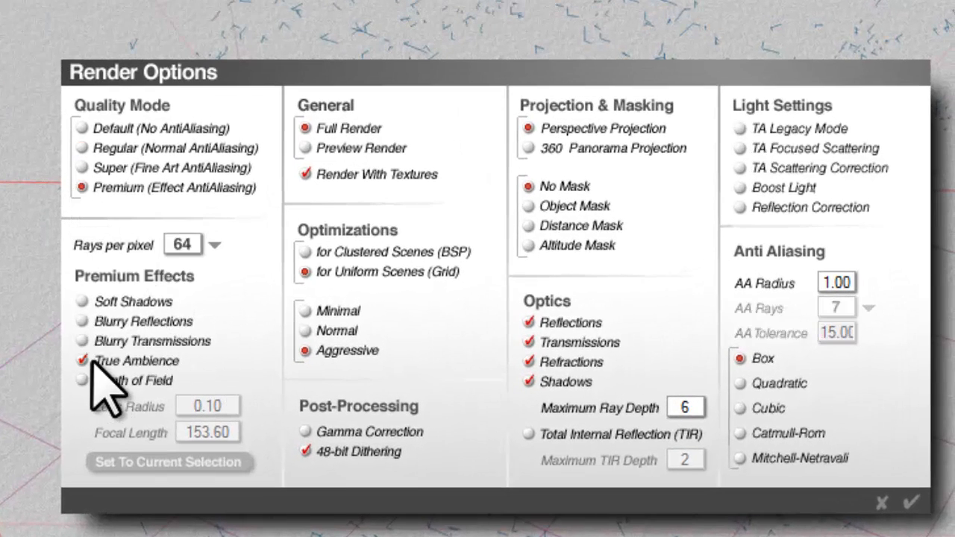
pyautogui.click(214, 245)
pyautogui.click(254, 260)
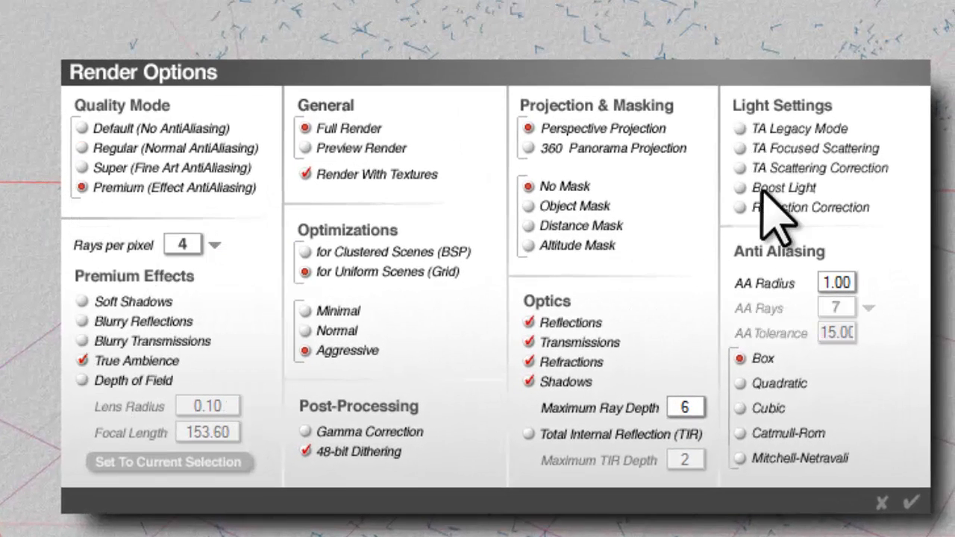
# Step: Enable TA Scattering Correction and Boost Light, set the maximum ray depth to 4, and render the scene
pyautogui.click(740, 168)
pyautogui.click(742, 188)
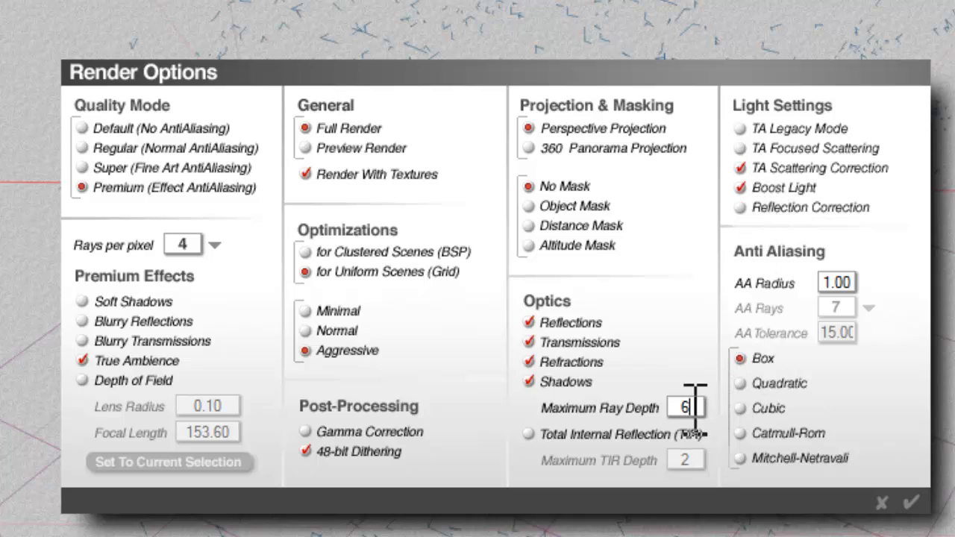
pyautogui.doubleClick(695, 407)
pyautogui.write('4')
pyautogui.click(911, 503)
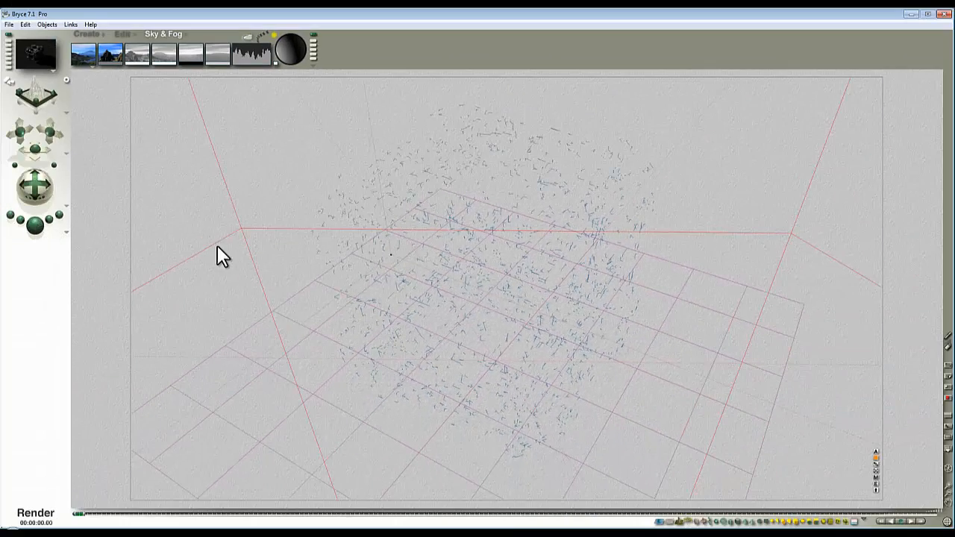
pyautogui.hotkey('ctrl', 'r')
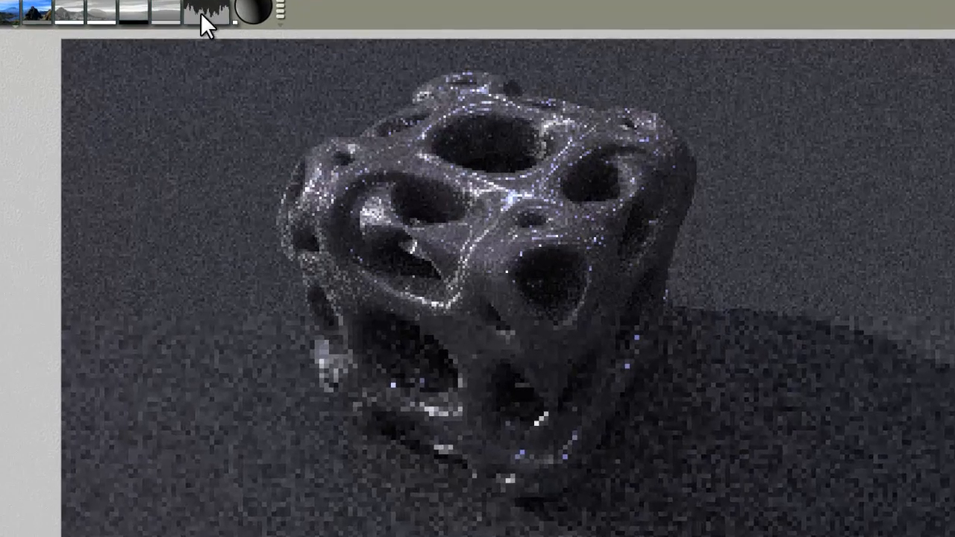
# Step: Raise the sun intensity, set the image-based light's HDRI Effect to 150, and apply the sky settings
pyautogui.click(247, 37)
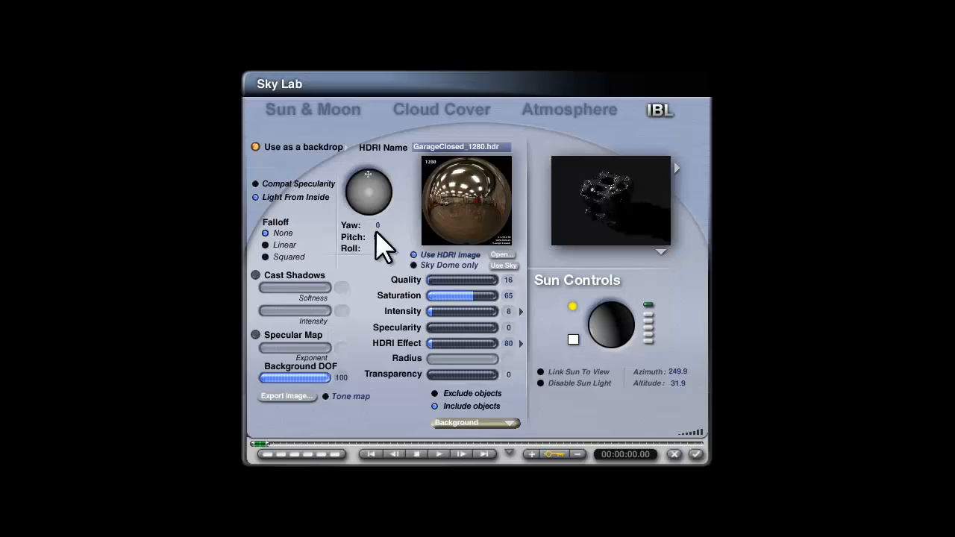
pyautogui.click(311, 110)
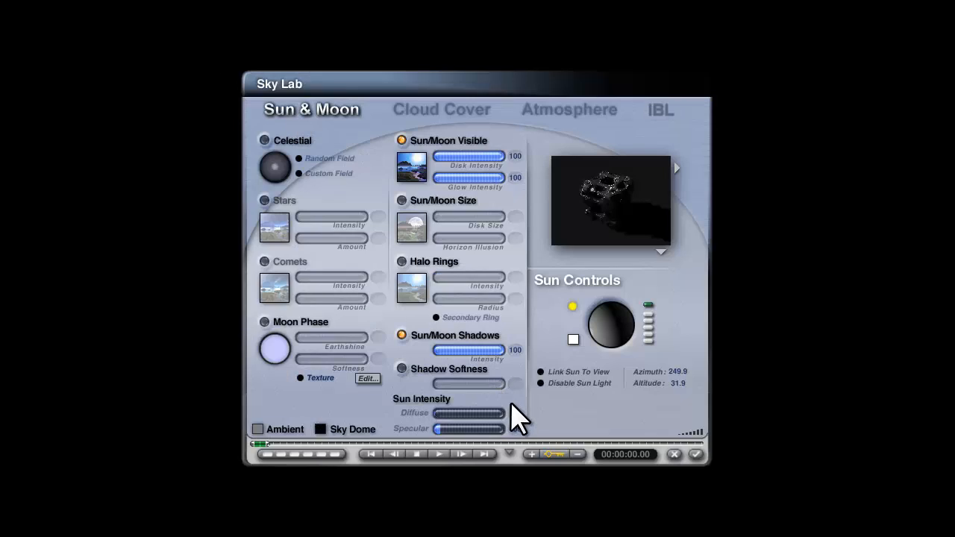
pyautogui.click(660, 112)
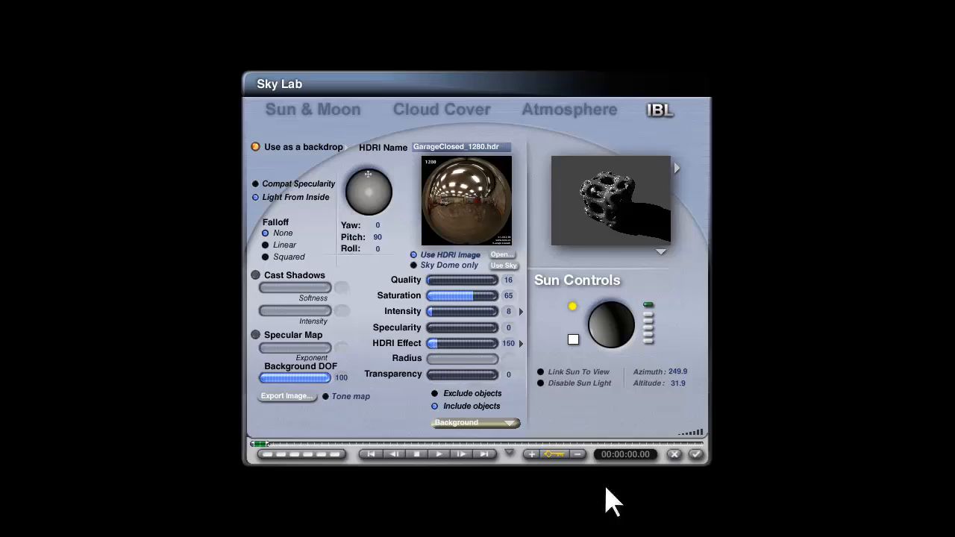
pyautogui.click(696, 457)
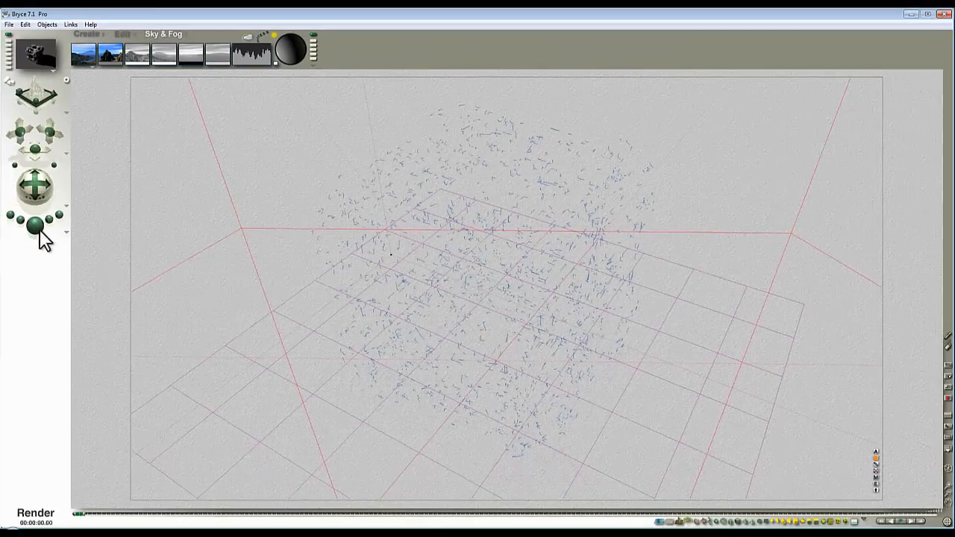
# Step: Render the scene and test-render a small area on the upper part of the cube
pyautogui.click(36, 224)
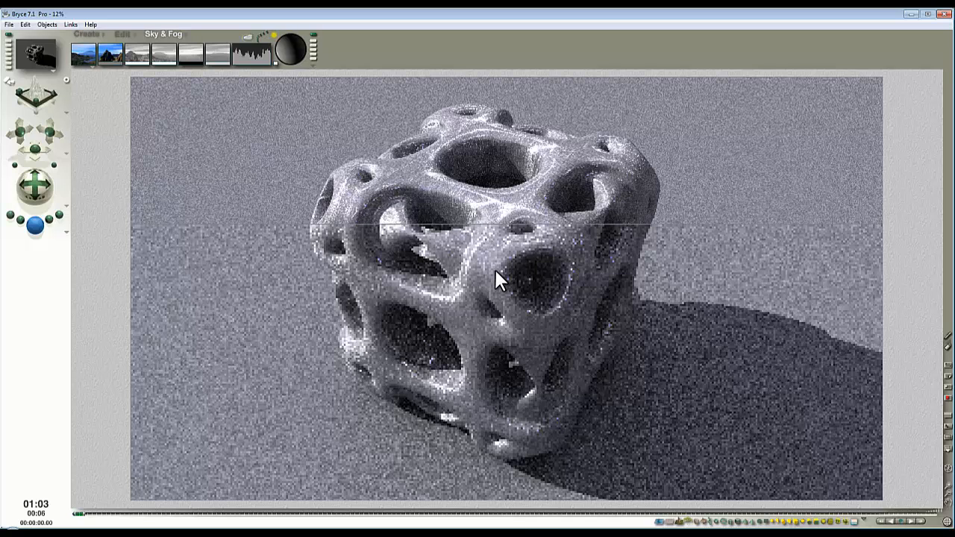
pyautogui.moveTo(504, 232); pyautogui.dragTo(439, 177)
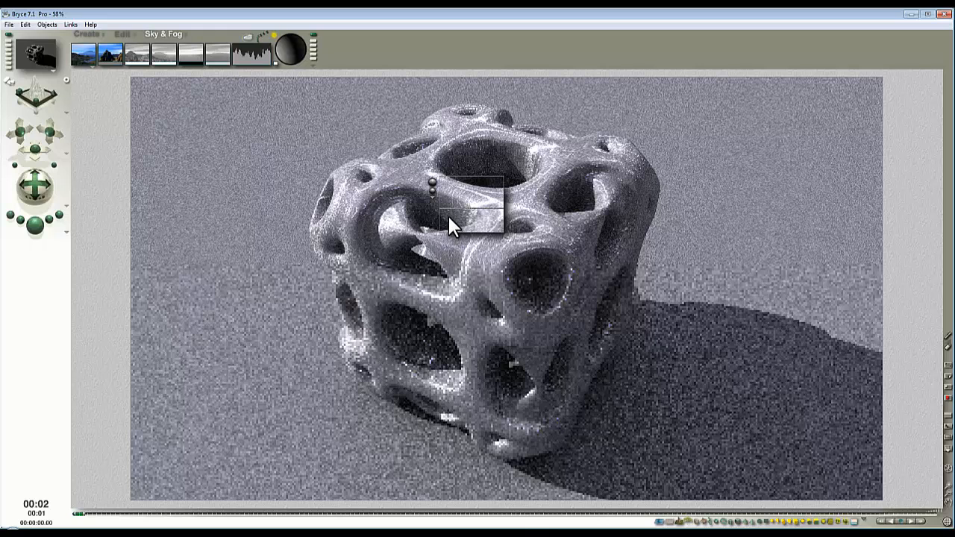
pyautogui.click(565, 193)
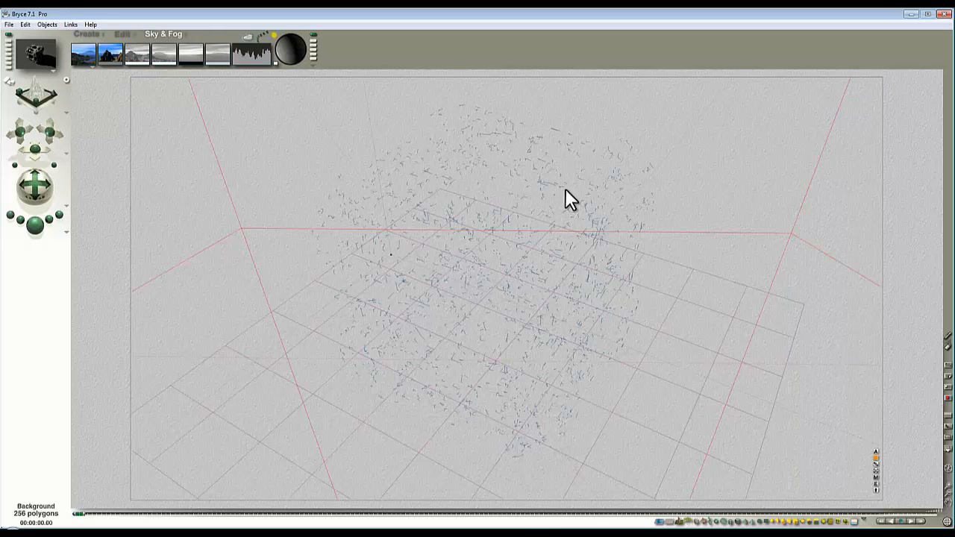
# Step: Open the cube's material and blend textures A, B and C in its diffuse colour
pyautogui.rightClick(608, 204)
pyautogui.click(624, 209)
pyautogui.click(691, 163)
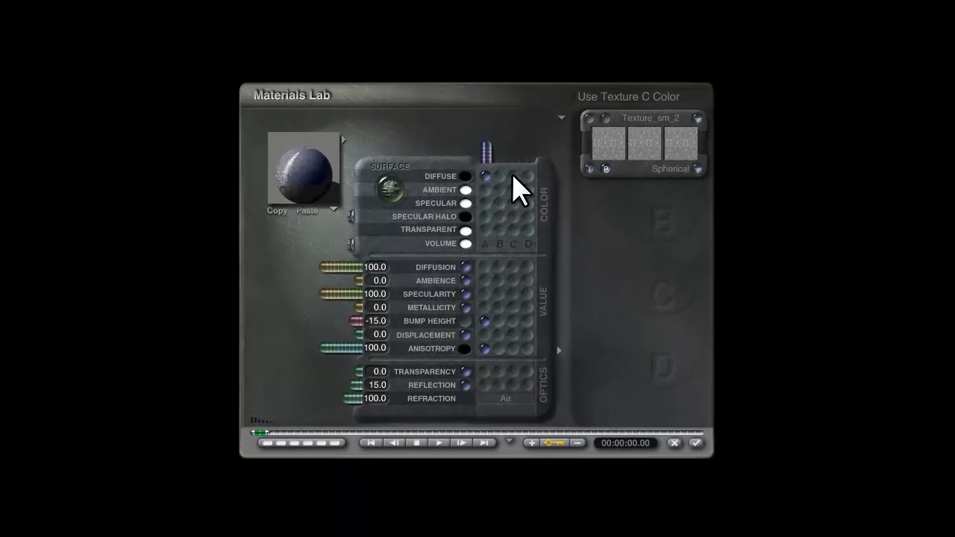
pyautogui.keyDown('ctrl'); pyautogui.click(513, 176); pyautogui.keyUp('ctrl')
# Step: Load the basic spots texture from the Basic category into texture slot B
pyautogui.click(650, 192)
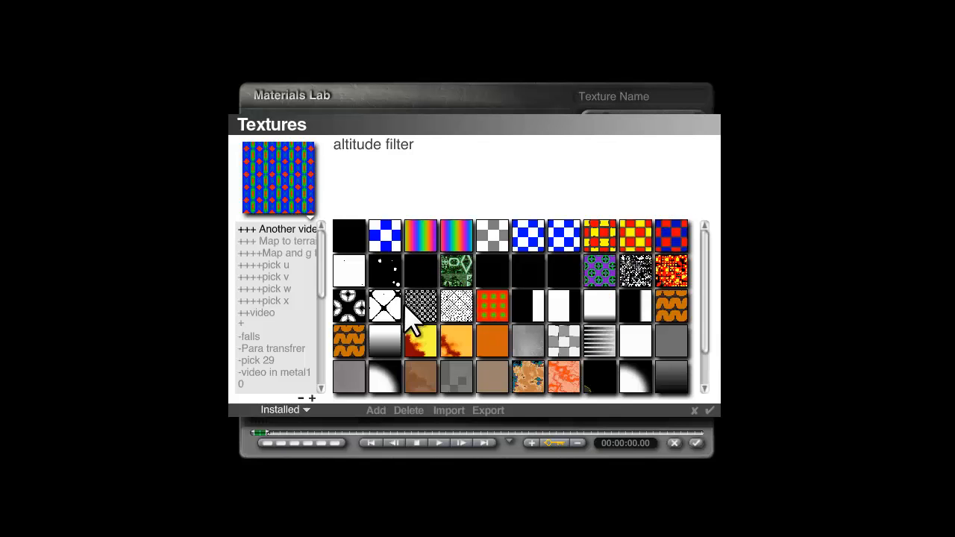
pyautogui.moveTo(320, 266); pyautogui.dragTo(316, 309)
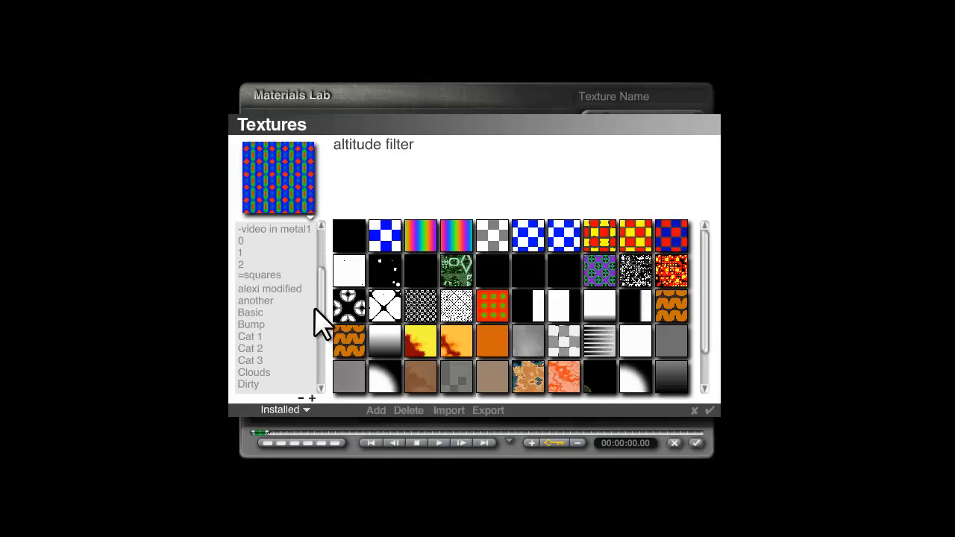
pyautogui.click(254, 312)
pyautogui.click(357, 244)
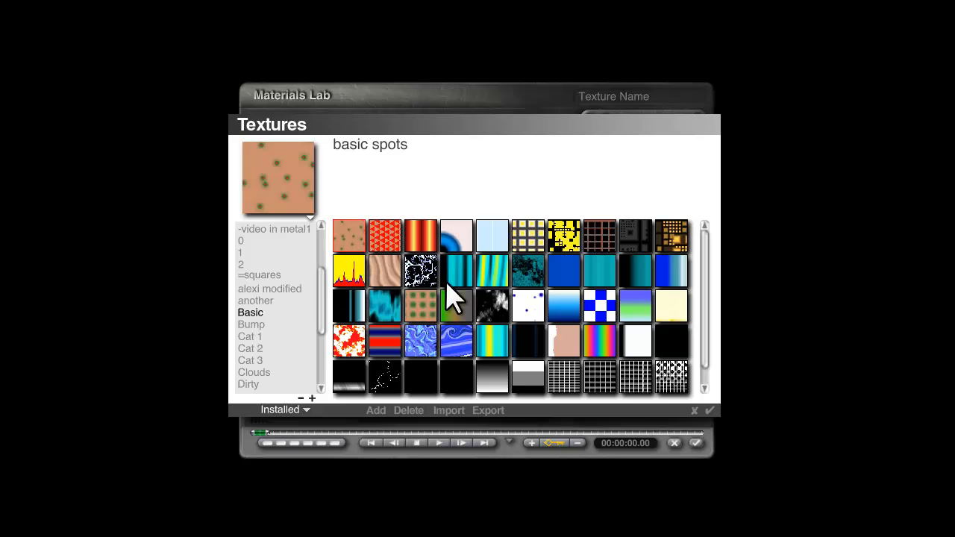
pyautogui.click(710, 410)
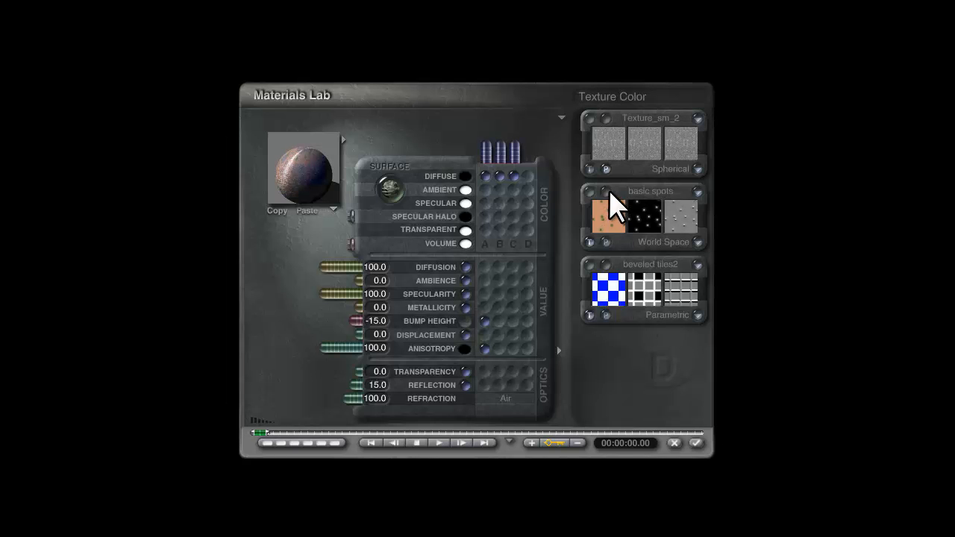
# Step: Load the basic spots texture into slot C as well
pyautogui.click(634, 277)
pyautogui.click(349, 238)
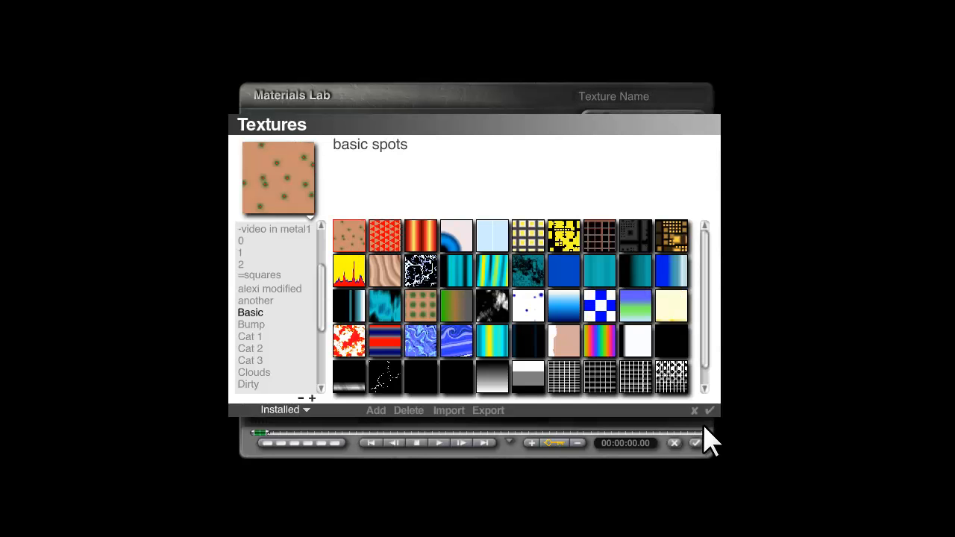
pyautogui.click(710, 411)
pyautogui.click(620, 193)
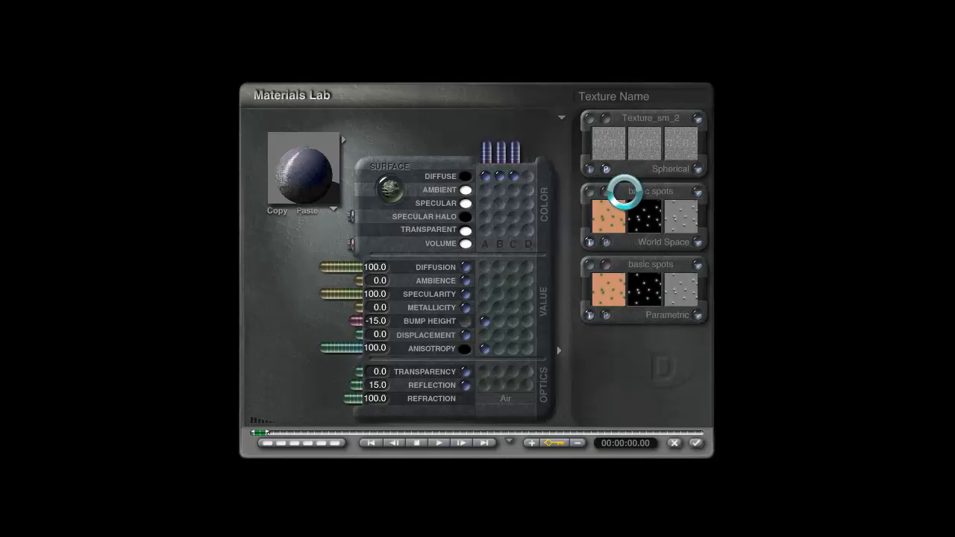
pyautogui.click(621, 195)
pyautogui.click(641, 194)
pyautogui.click(710, 410)
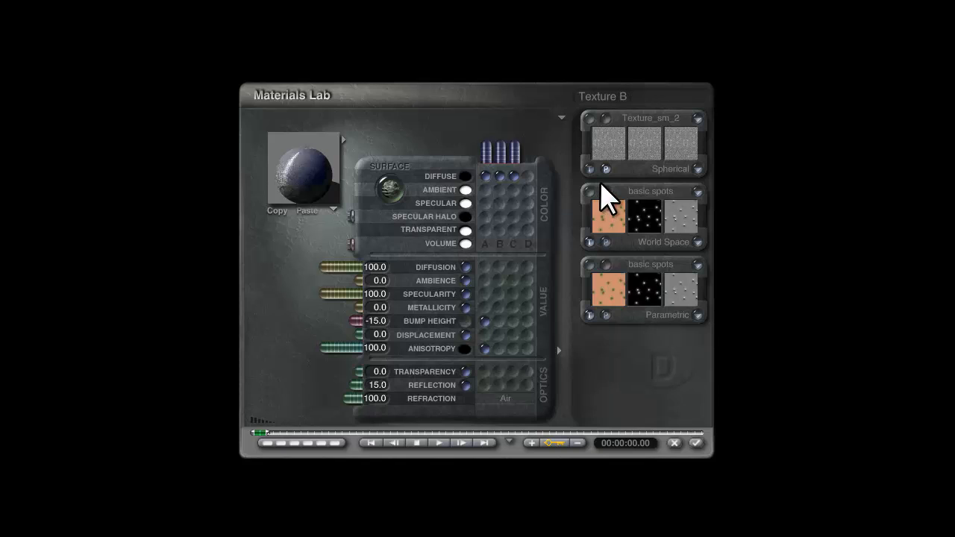
# Step: Edit texture B in the Deep Texture Editor and replace component 1's Spots noise with a pattern-free type giving one flat colour
pyautogui.click(612, 207)
pyautogui.click(391, 183)
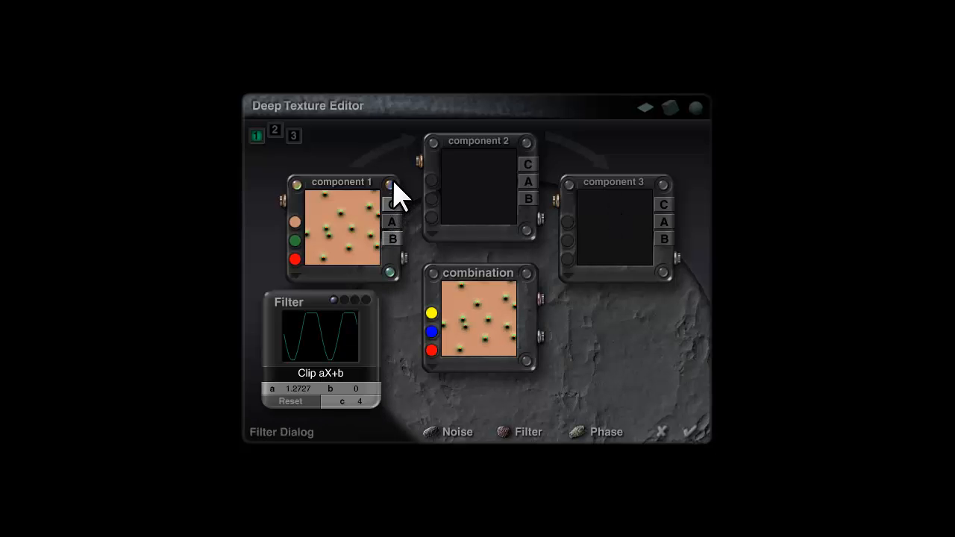
pyautogui.click(299, 182)
pyautogui.click(391, 273)
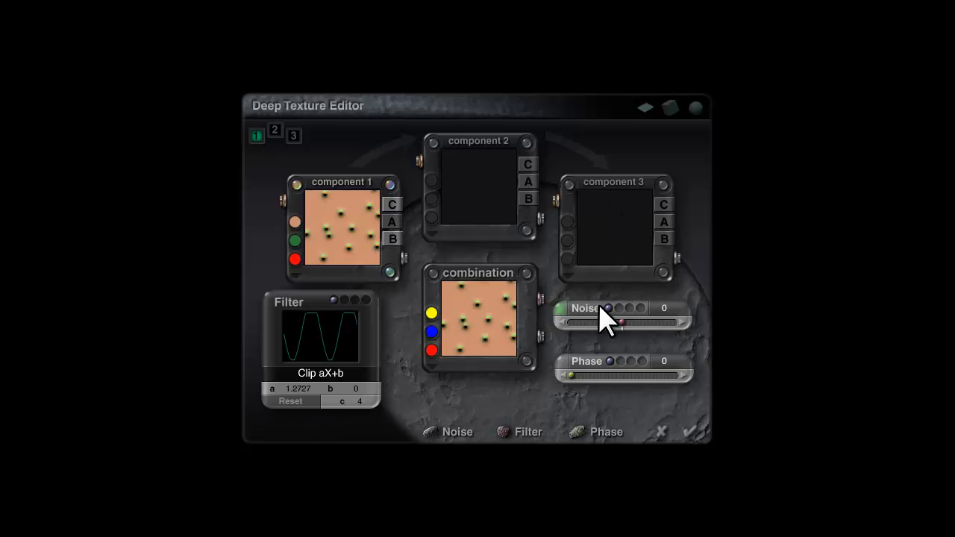
pyautogui.click(560, 309)
pyautogui.click(439, 207)
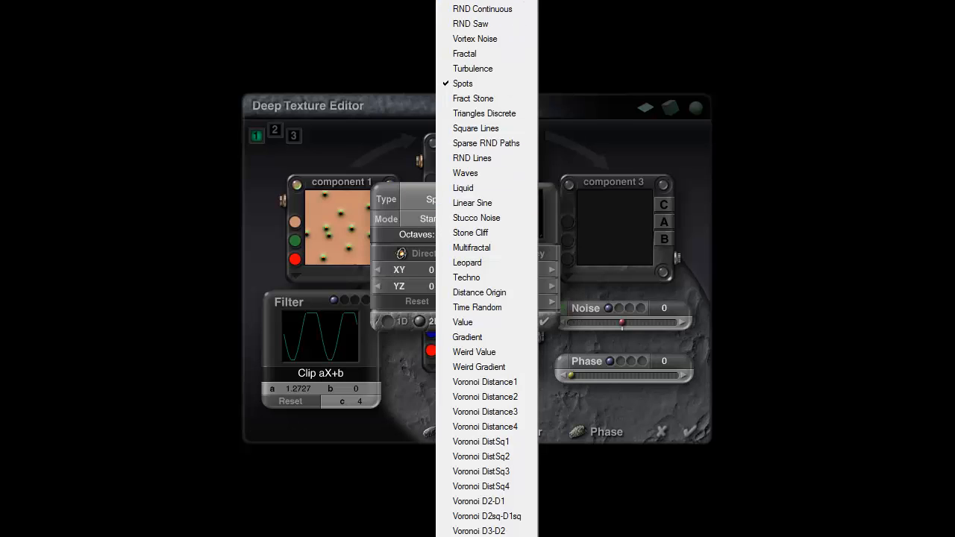
pyautogui.click(518, 5)
pyautogui.click(544, 321)
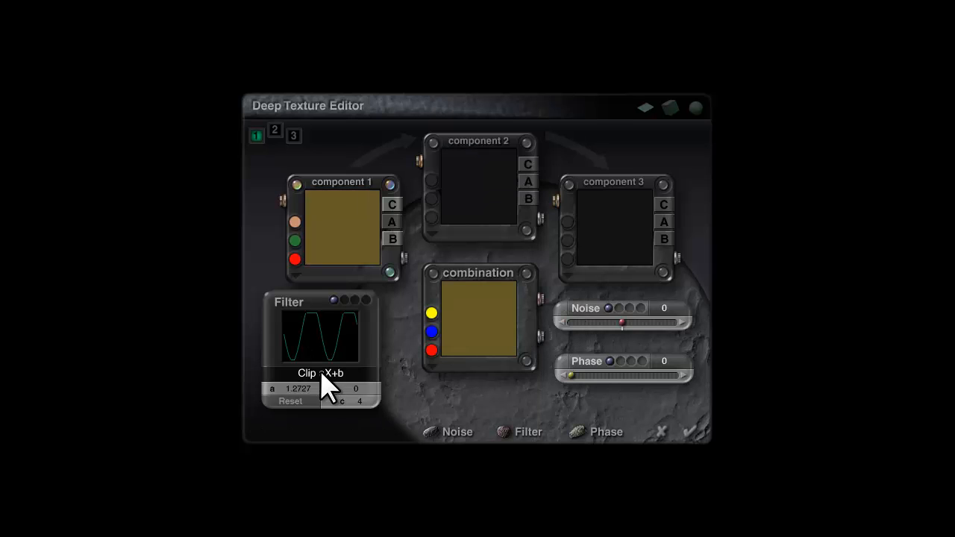
# Step: Give texture B a Sin(aX)+b filter with b at 2.9954 and accept the texture
pyautogui.click(336, 375)
pyautogui.click(365, 426)
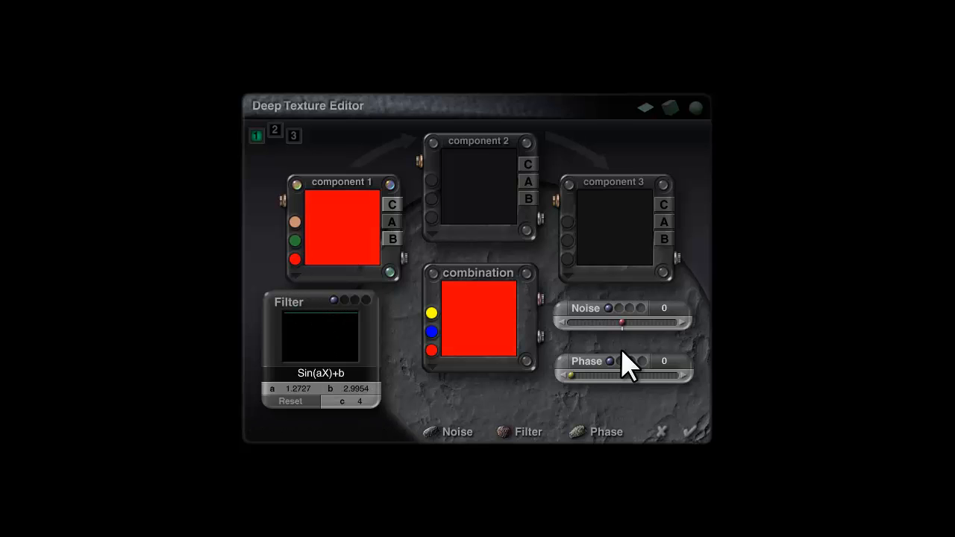
pyautogui.click(690, 433)
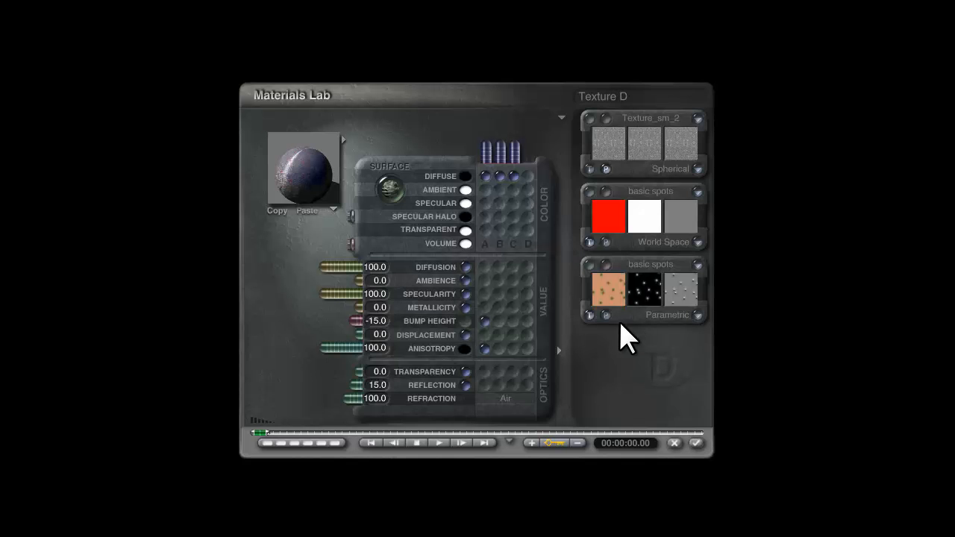
# Step: Edit texture C in the Deep Texture Editor, giving component 1 a Sin(aX)+b filter and alpha channel output
pyautogui.click(623, 267)
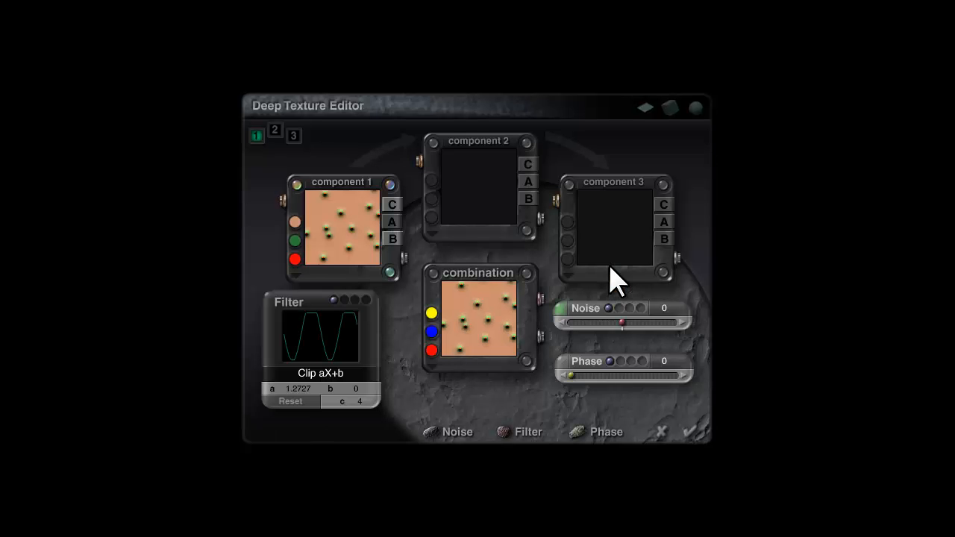
pyautogui.click(336, 374)
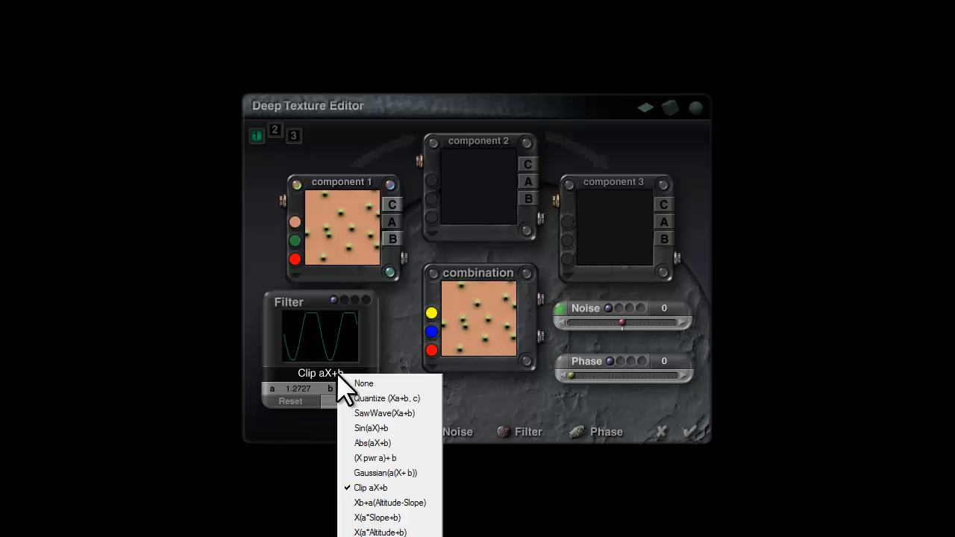
pyautogui.click(376, 427)
pyautogui.click(393, 222)
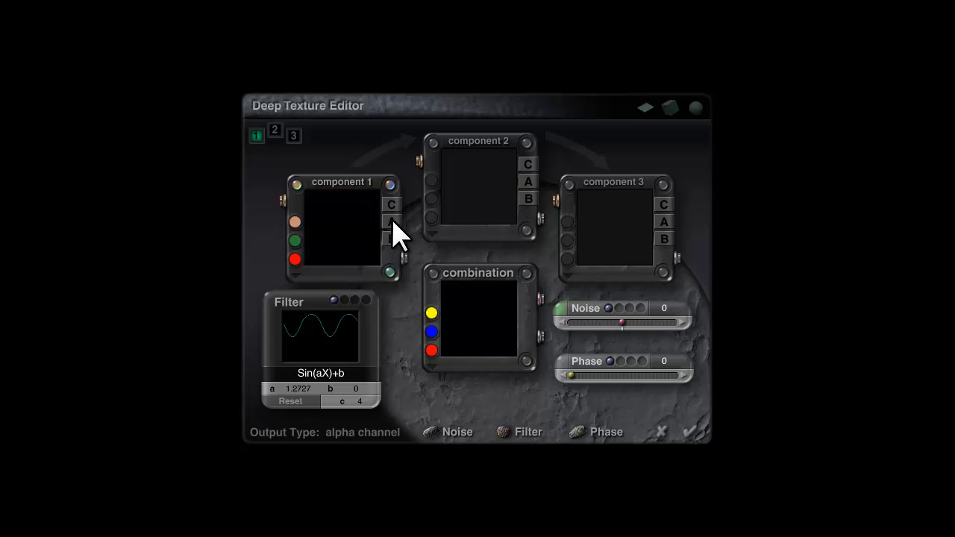
# Step: Replace the Spots noise in texture C's component 1 with a pattern-free type giving one flat tone
pyautogui.click(561, 309)
pyautogui.click(435, 200)
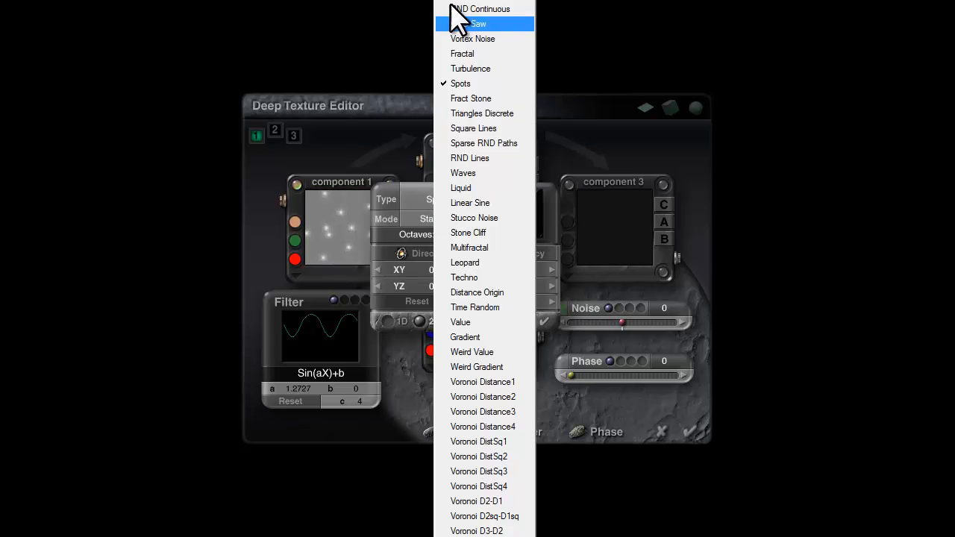
pyautogui.click(450, 1)
pyautogui.click(546, 322)
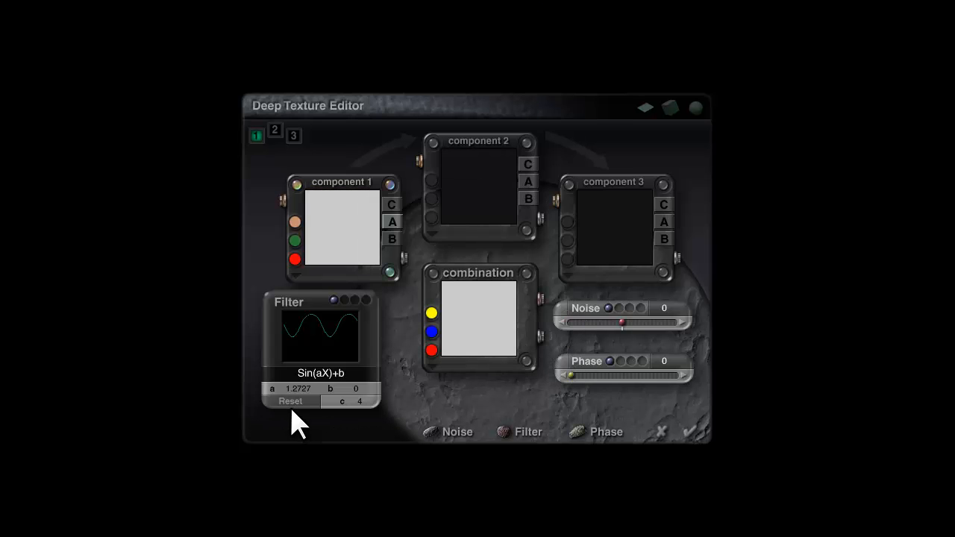
# Step: Reset texture C's filter, set a to about 0.367 and b to about -0.11, and accept the texture and the material
pyautogui.click(289, 401)
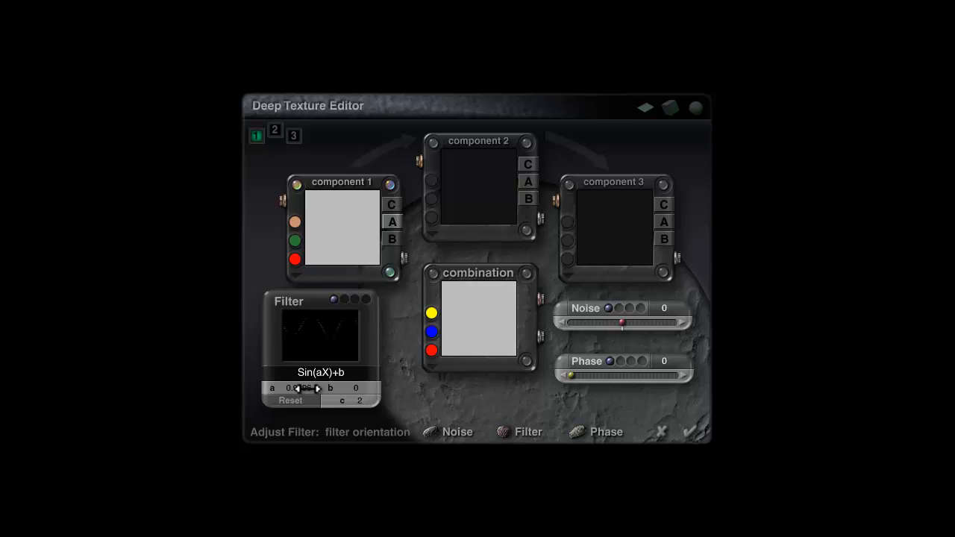
pyautogui.click(302, 404)
pyautogui.moveTo(359, 388); pyautogui.dragTo(296, 388)
pyautogui.moveTo(357, 388); pyautogui.dragTo(357, 388)
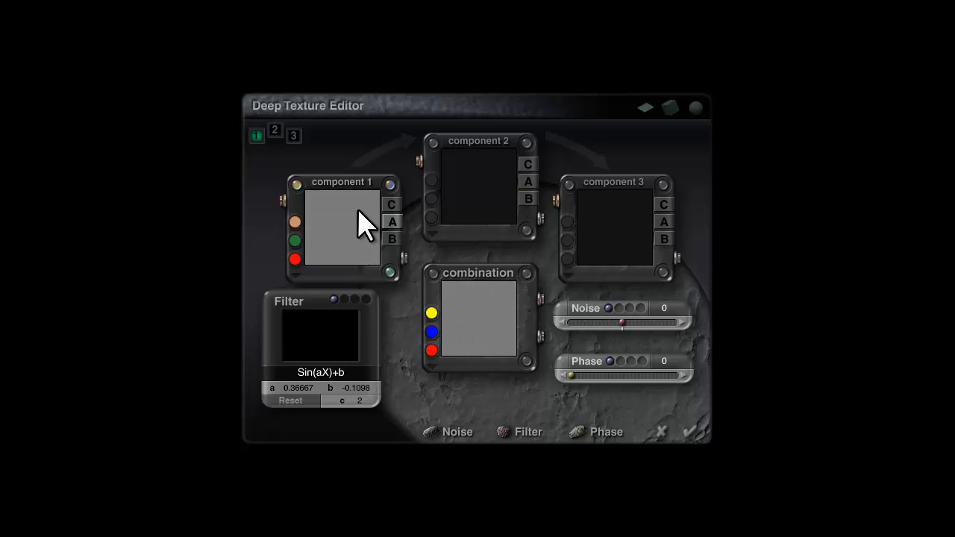
pyautogui.click(692, 436)
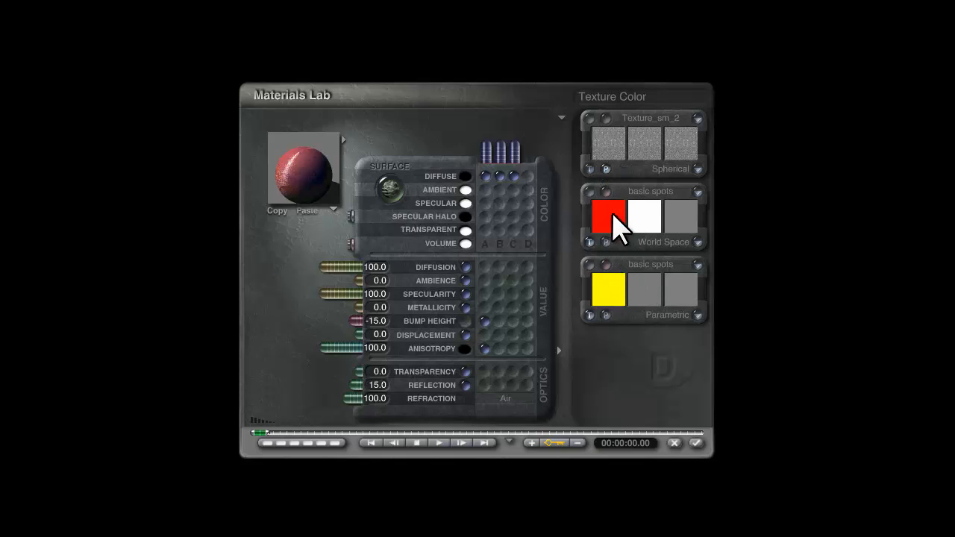
pyautogui.moveTo(303, 169); pyautogui.dragTo(311, 179)
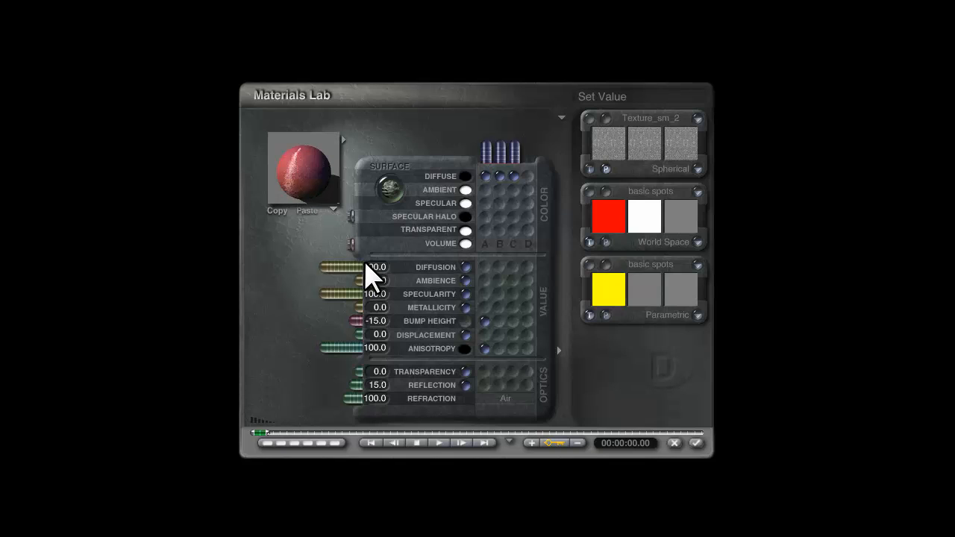
pyautogui.click(696, 443)
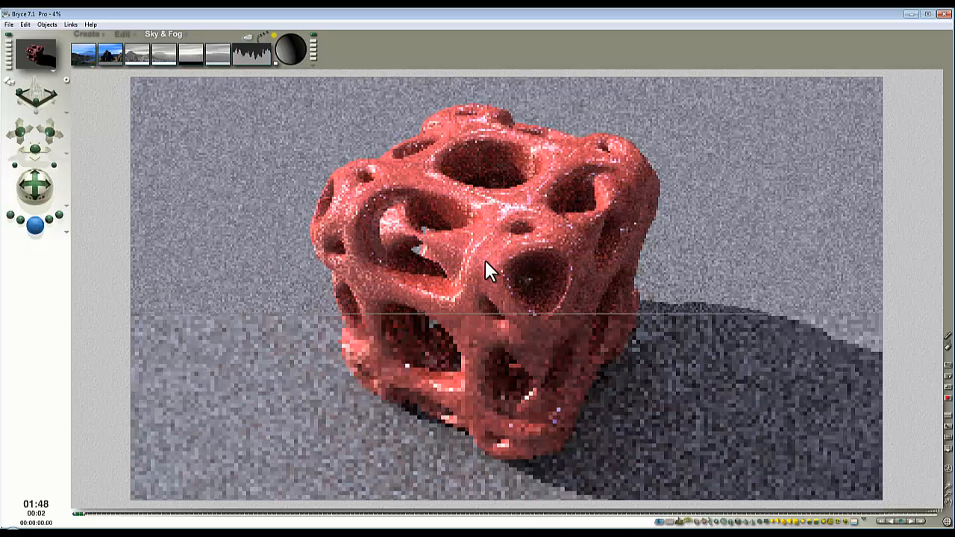
# Step: Reposition the sun to about azimuth 101.8 and altitude 42, and render the scene
pyautogui.click(292, 50)
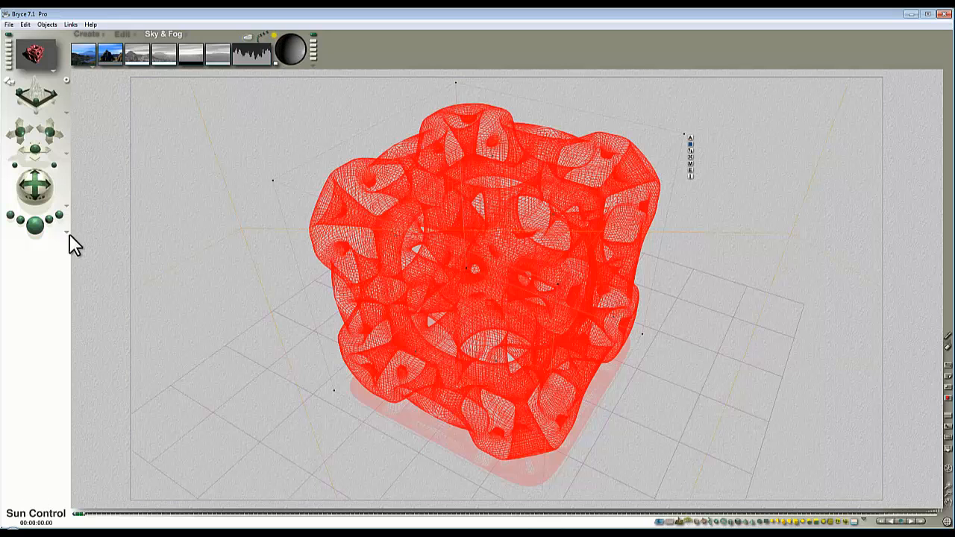
pyautogui.click(37, 224)
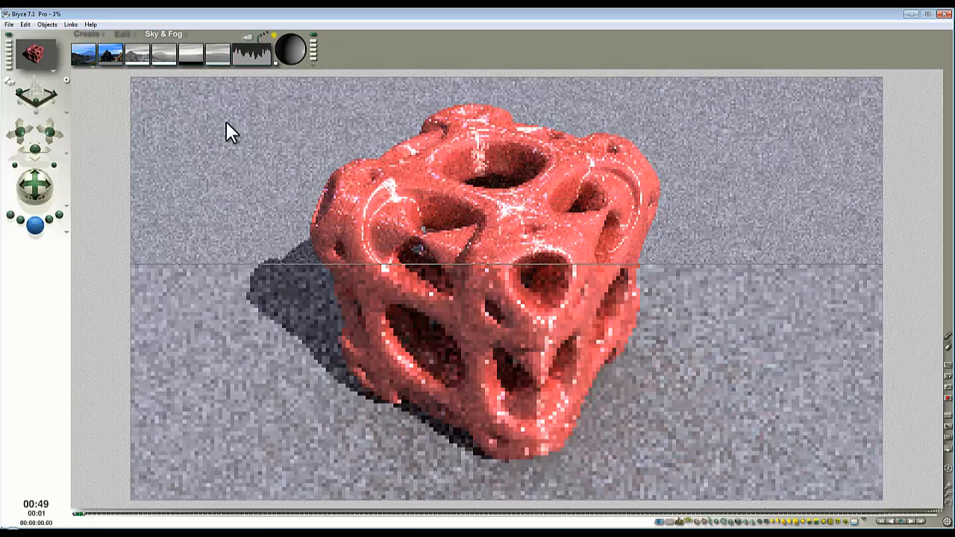
# Step: Set the document to a 1:1 aspect ratio at 700 by 700 and move the camera closer to the cube
pyautogui.click(9, 25)
pyautogui.click(35, 53)
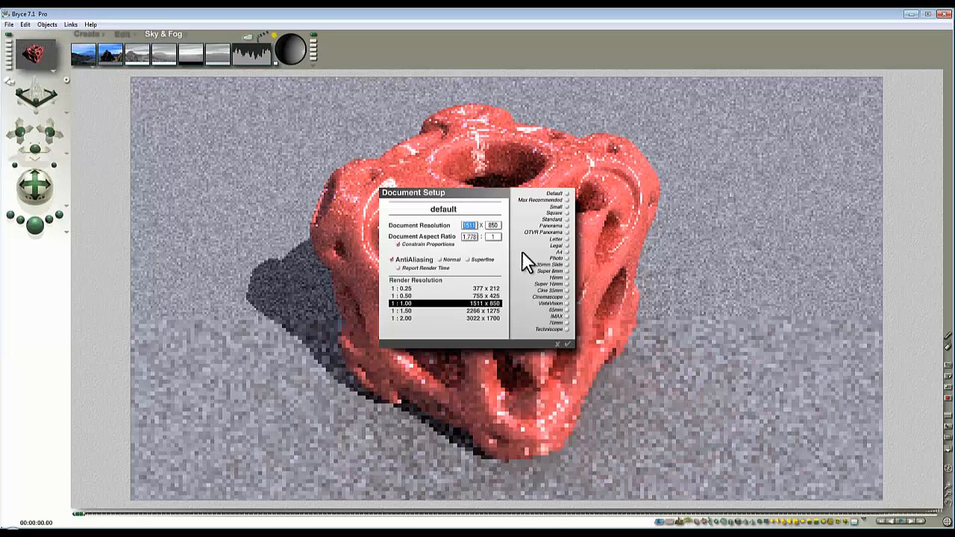
pyautogui.write('1')
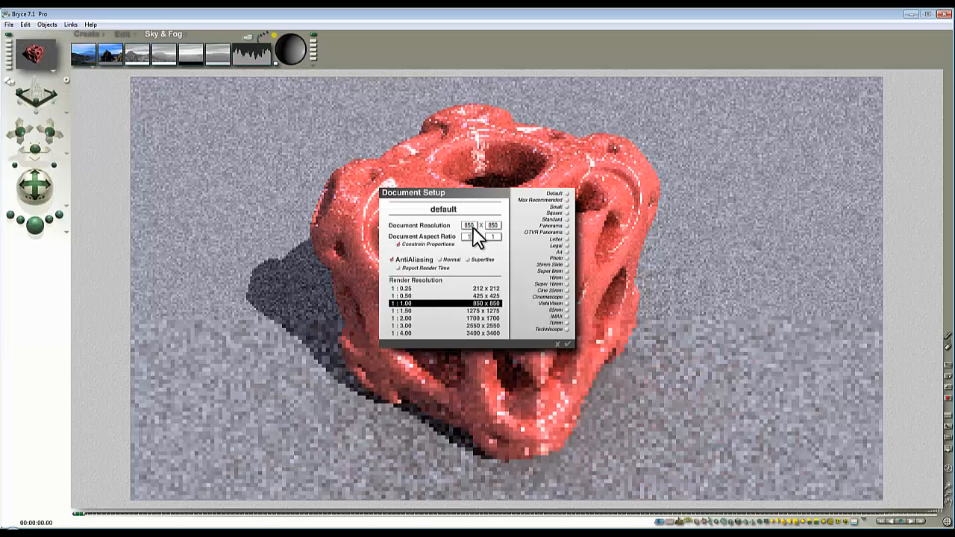
pyautogui.write('700')
pyautogui.click(566, 344)
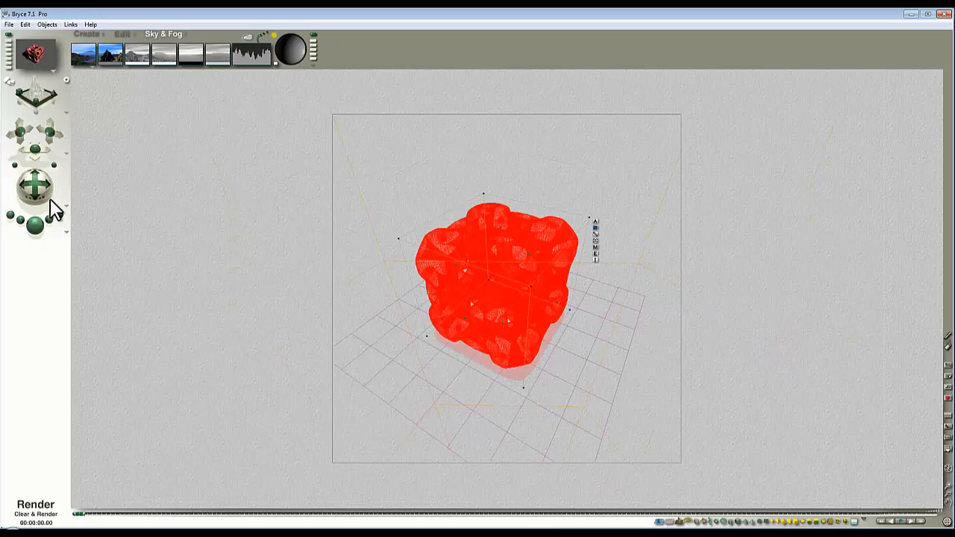
pyautogui.moveTo(54, 165); pyautogui.dragTo(46, 196)
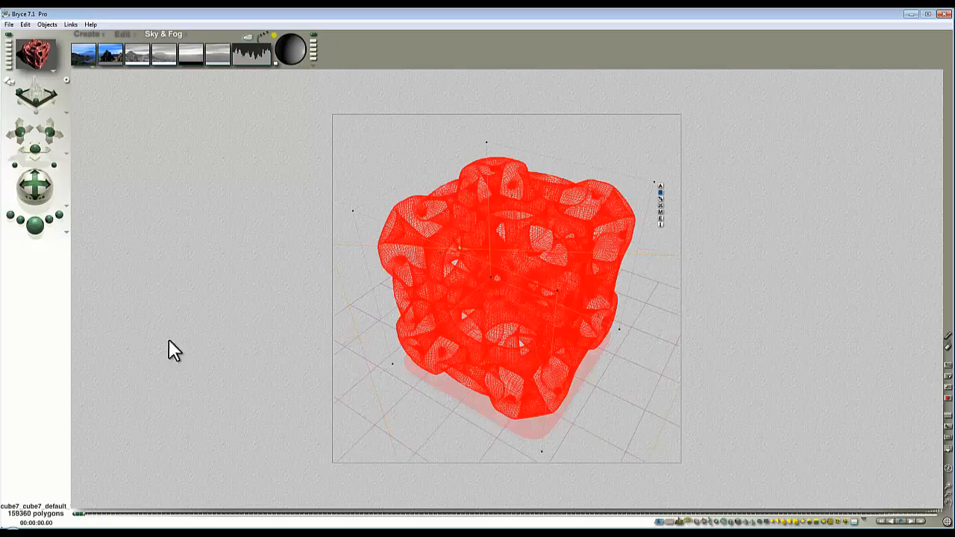
# Step: Confirm the render options and set the sun's Shadow Softness to 100 in the sky settings
pyautogui.click(66, 237)
pyautogui.click(93, 284)
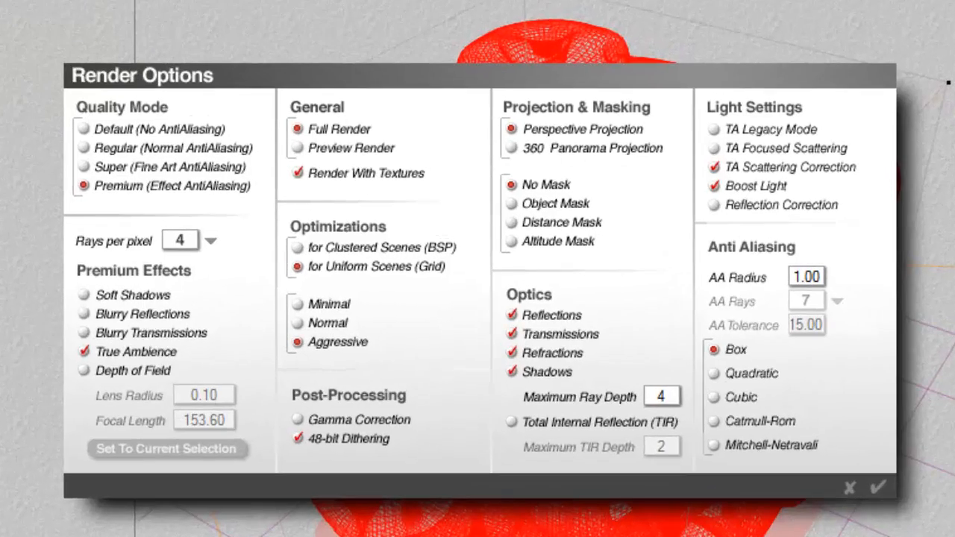
pyautogui.click(878, 487)
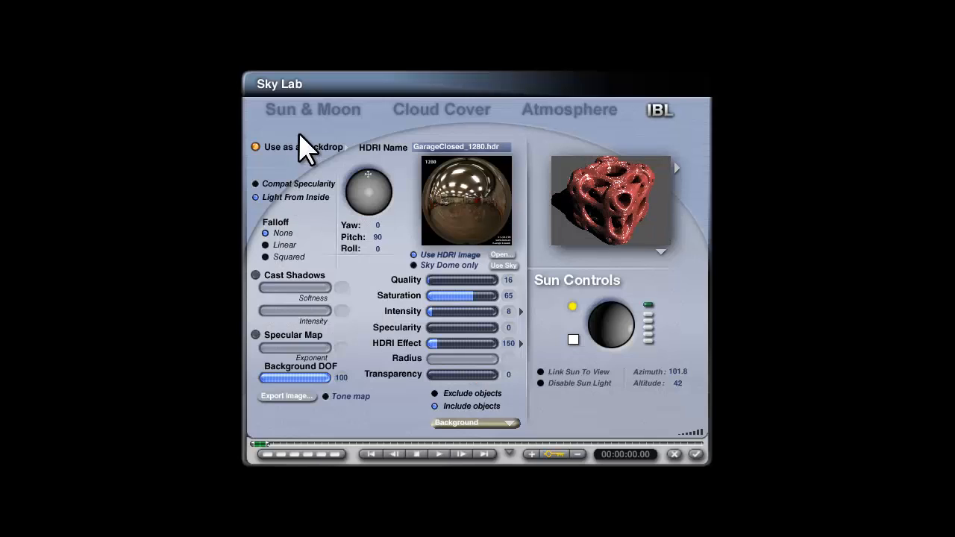
pyautogui.click(328, 111)
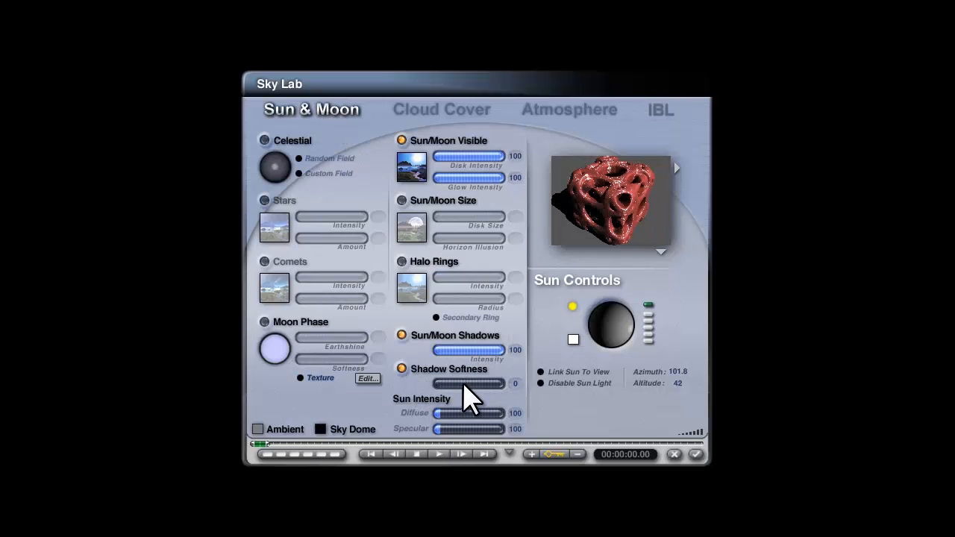
pyautogui.click(463, 382)
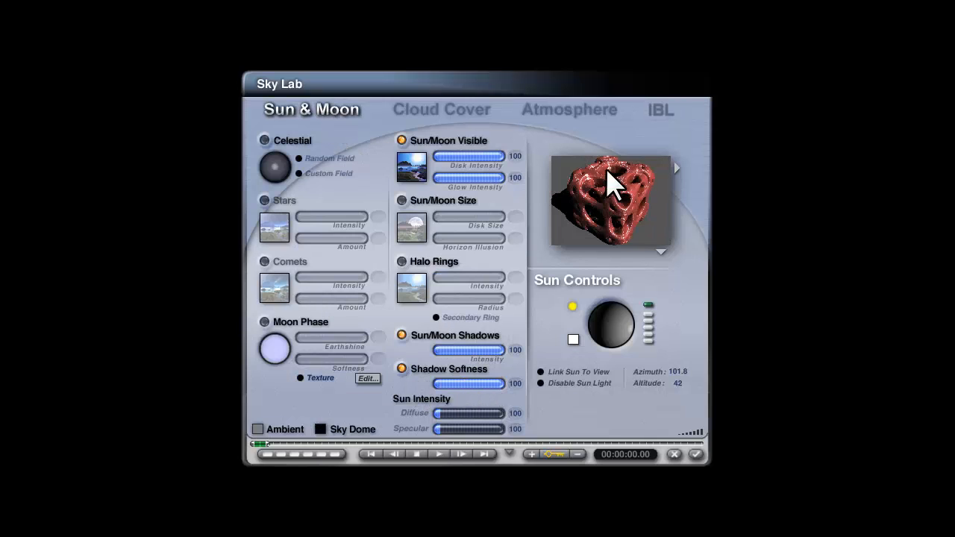
pyautogui.click(697, 455)
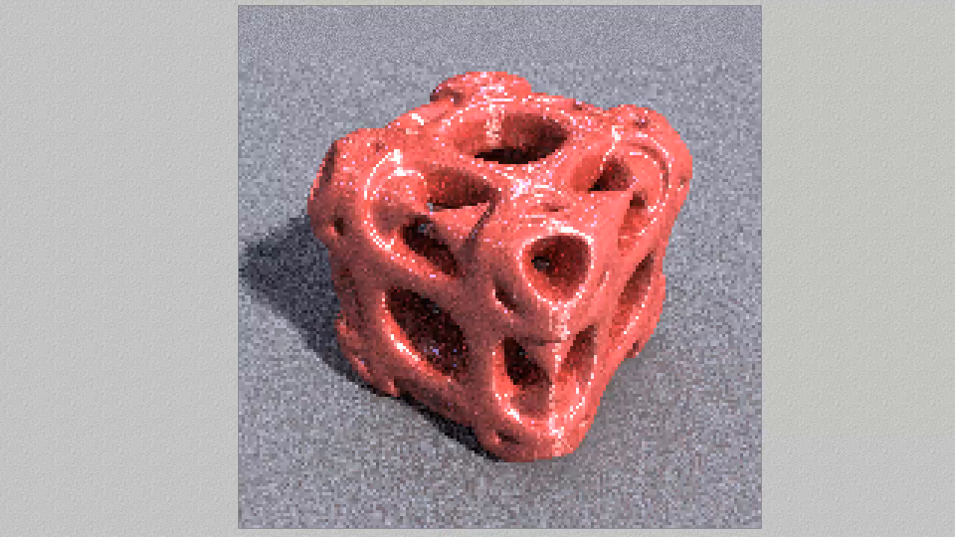
# Step: Review the render options with their premium effects, light settings and anti-aliasing, and accept them
pyautogui.click(287, 202)
pyautogui.click(316, 297)
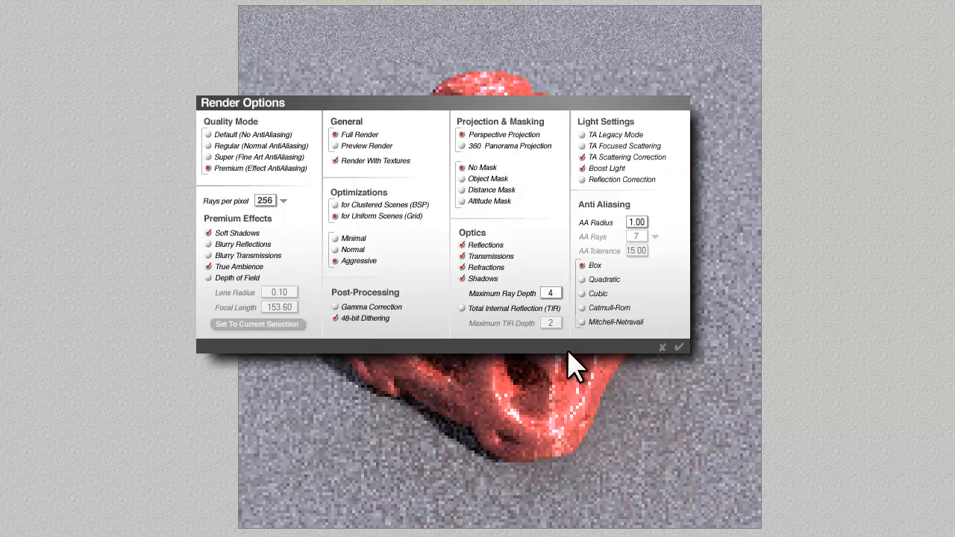
pyautogui.click(680, 347)
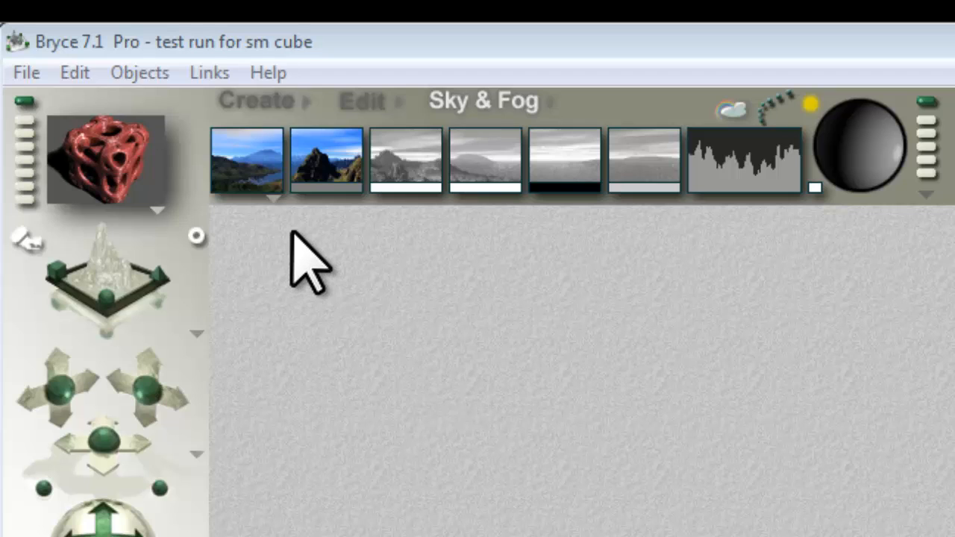
# Step: Turn the atmosphere off in the sky mode and set the sky's background colour to black
pyautogui.click(271, 200)
pyautogui.click(300, 248)
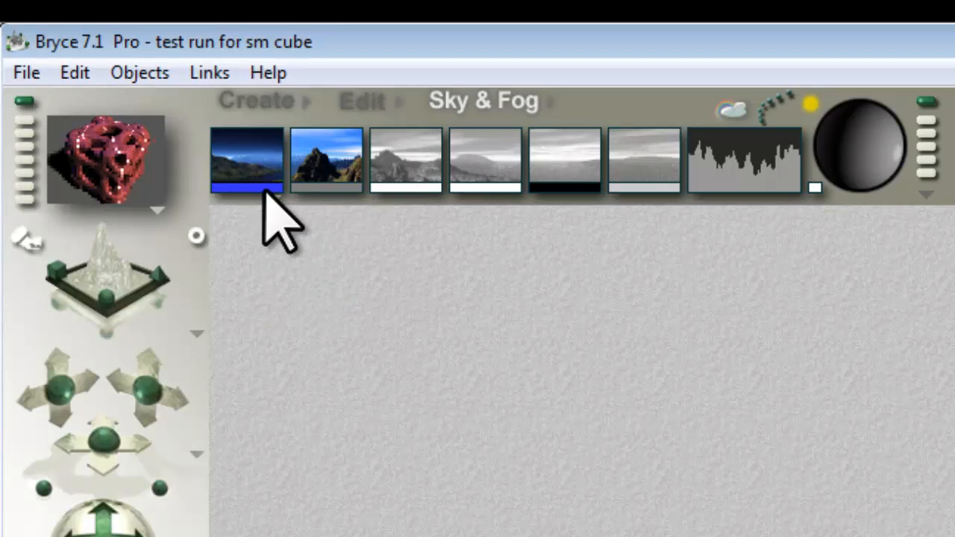
pyautogui.moveTo(262, 187); pyautogui.dragTo(538, 186)
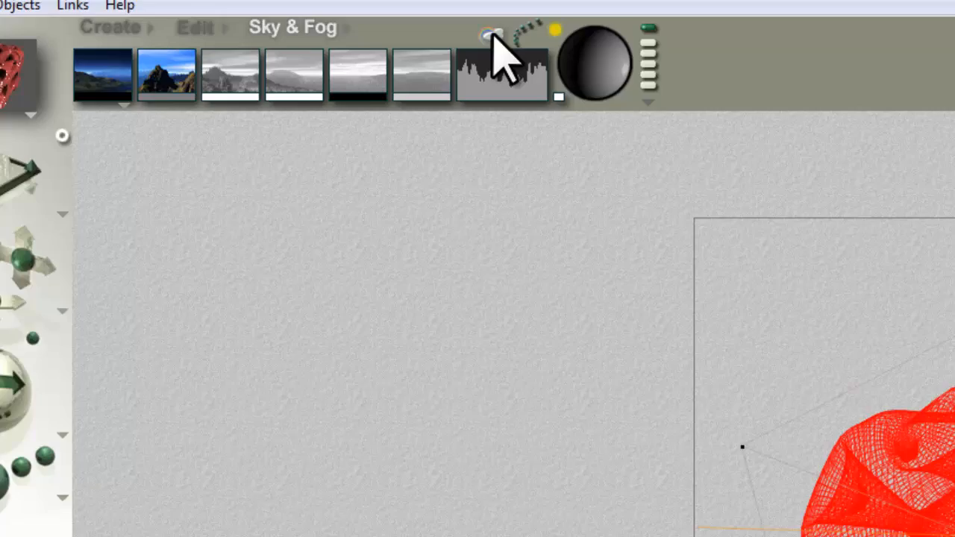
# Step: Change the backdrop option of the GarageClosed_1280.hdr image in the Sky Lab's image-based lighting settings and accept the changes
pyautogui.click(732, 110)
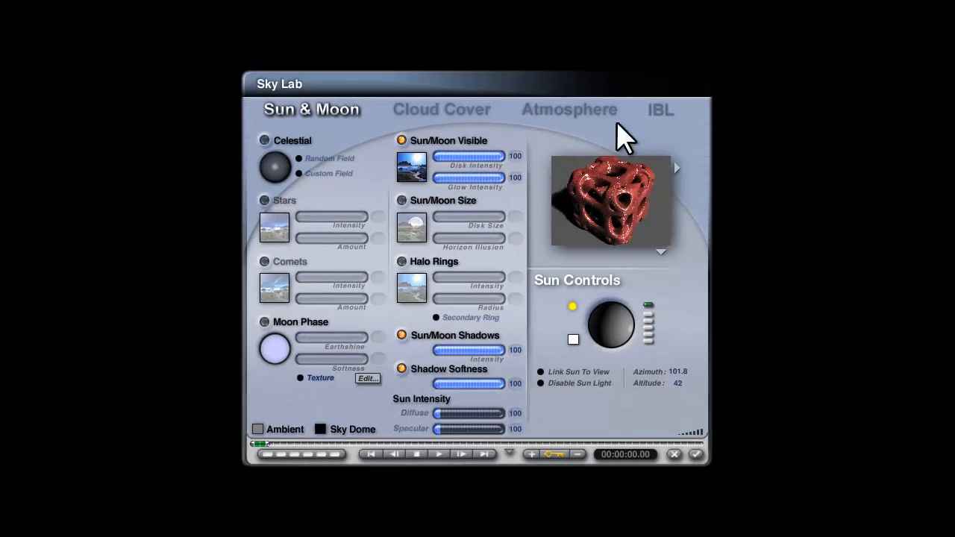
pyautogui.click(660, 110)
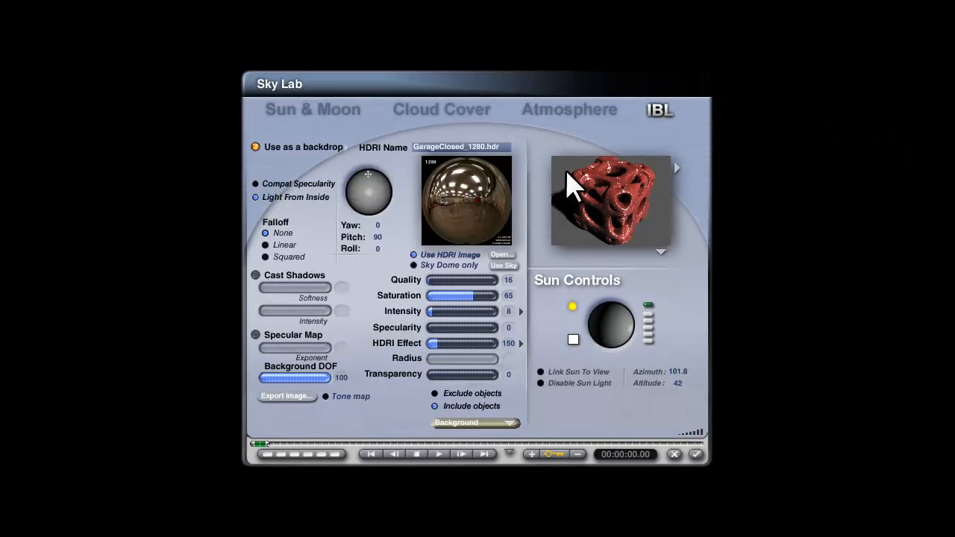
pyautogui.click(348, 149)
pyautogui.click(370, 184)
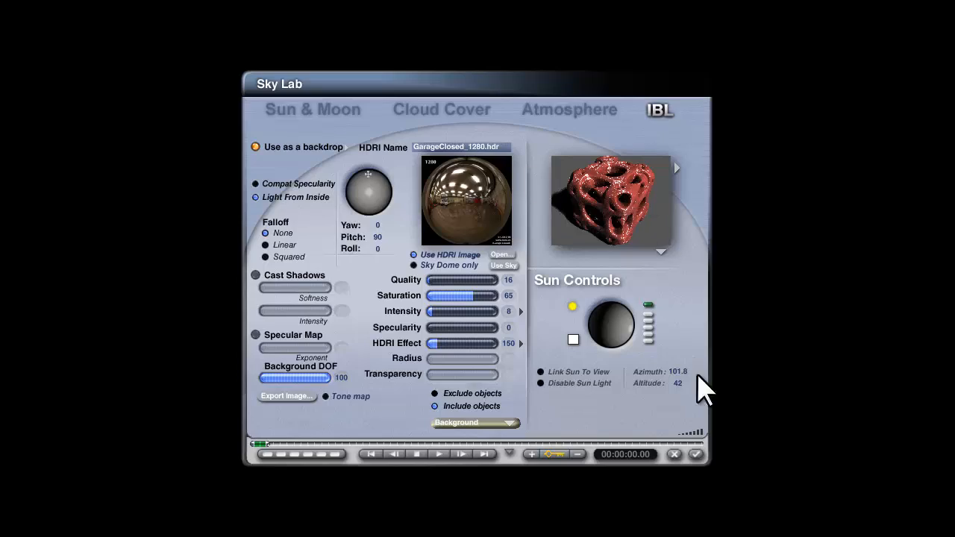
pyautogui.click(696, 454)
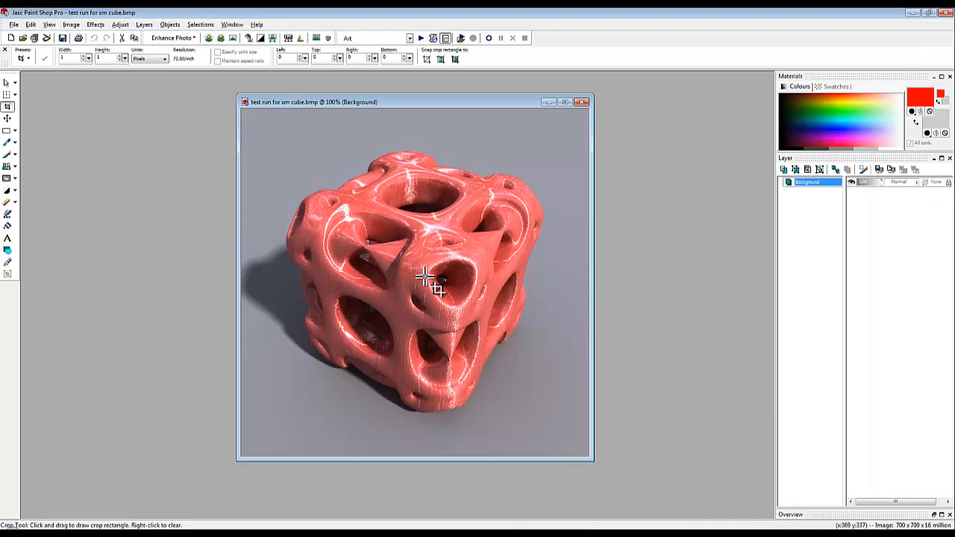
# Step: Examine the finished render of the cube in Paint Shop Pro, checking the scratched metal surface and highlights around its holes and upper face
pyautogui.scroll(5, 426, 263)
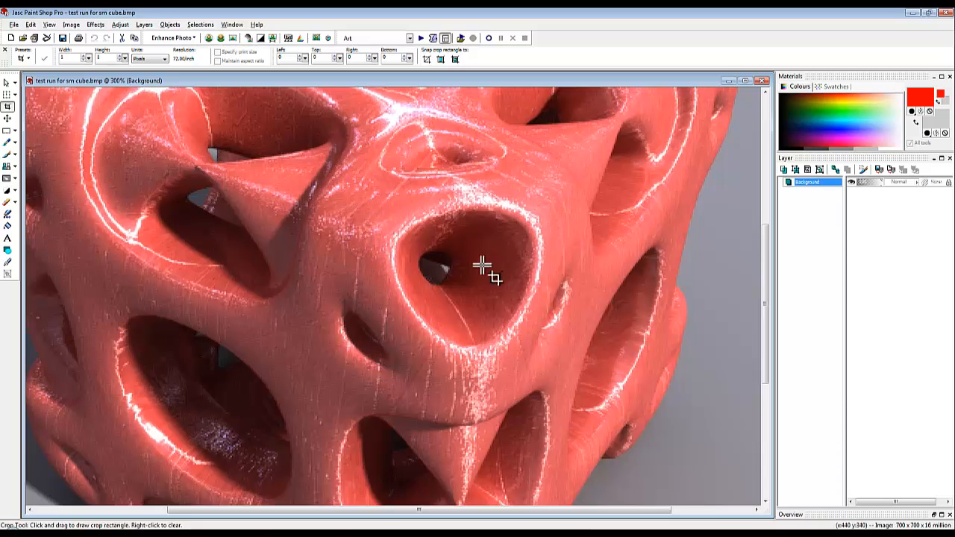
pyautogui.scroll(-1, 395, 279)
pyautogui.moveTo(509, 191); pyautogui.dragTo(470, 238)
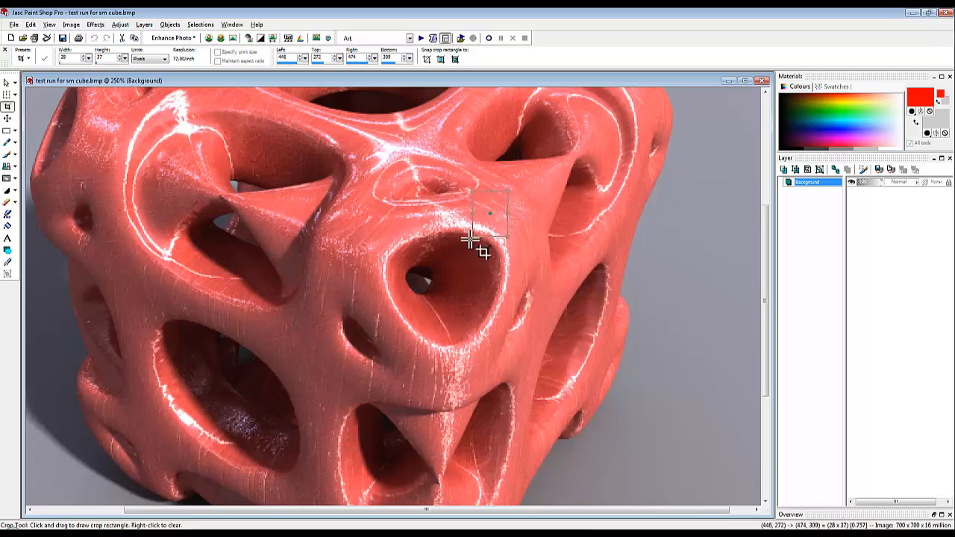
pyautogui.rightClick(523, 216)
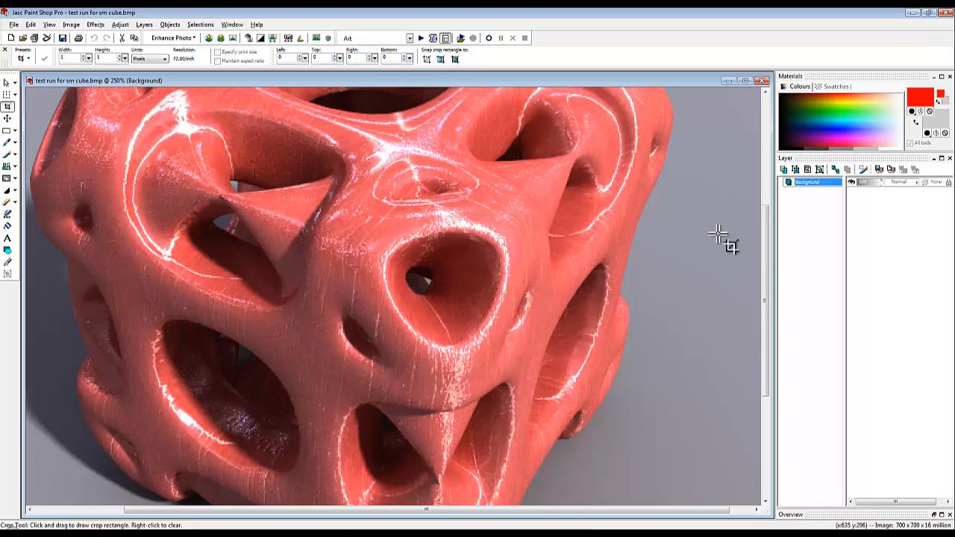
pyautogui.moveTo(766, 271); pyautogui.dragTo(772, 222)
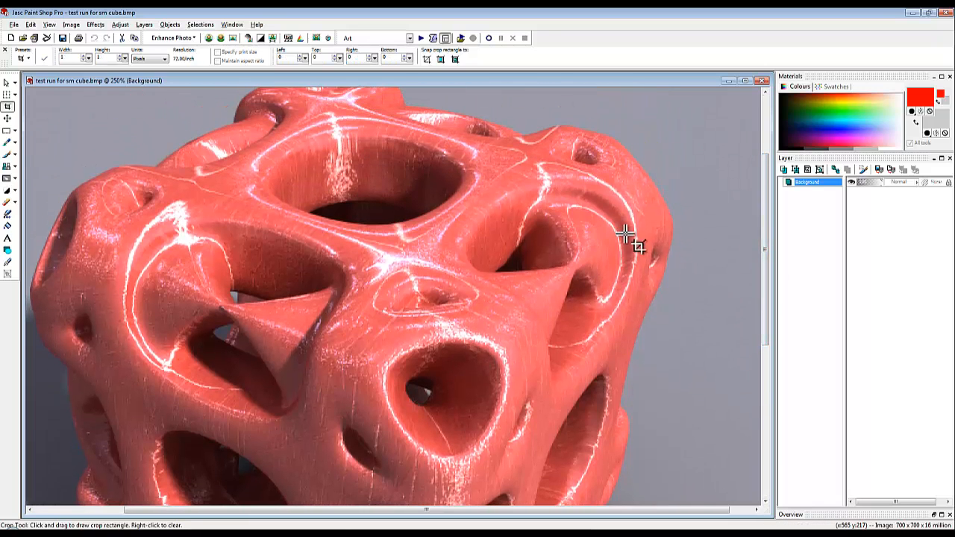